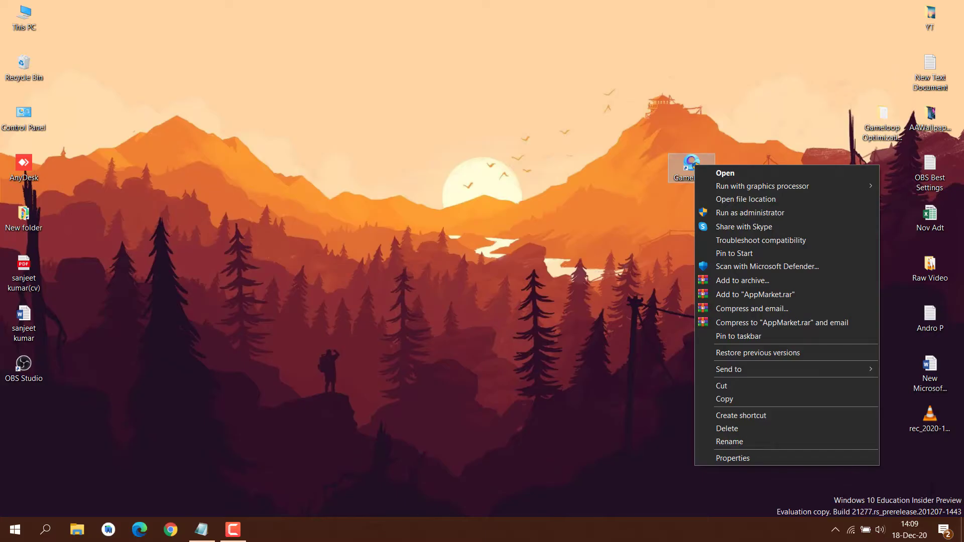
In the Gameloop shortcut's compatibility properties, apply Disable fullscreen optimizations and Run this program as an administrator.
left_click(733, 458)
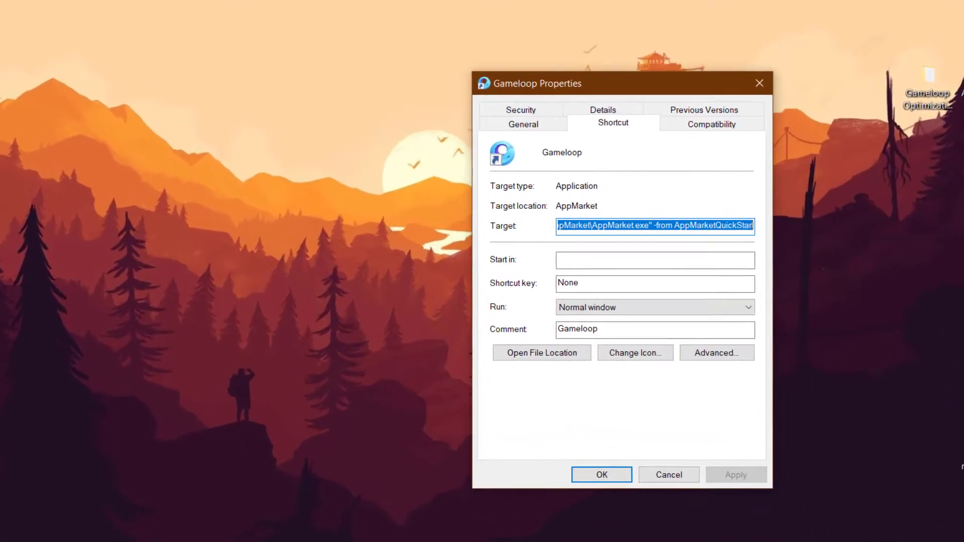
left_click(712, 124)
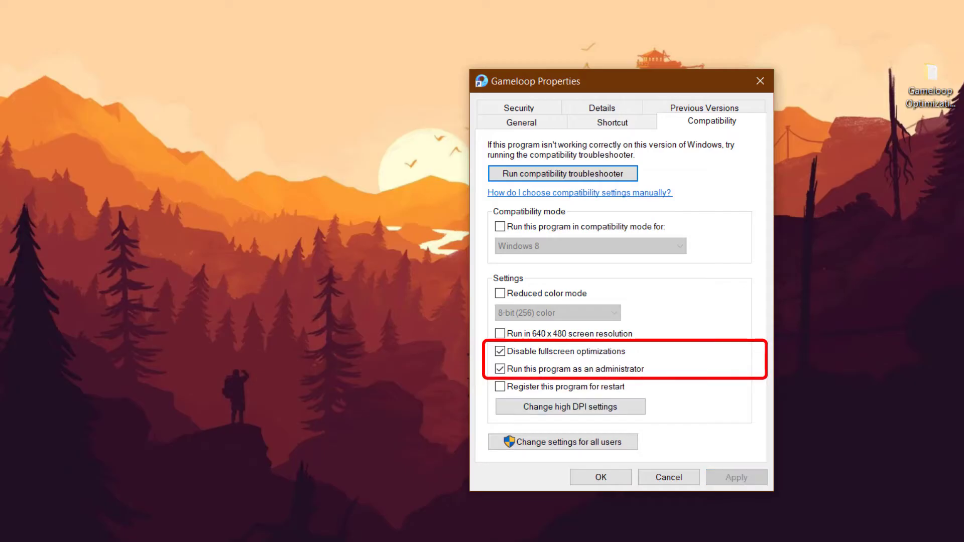
left_click(601, 477)
Launch Gameloop from its desktop shortcut and open Task Manager.
right_click(693, 167)
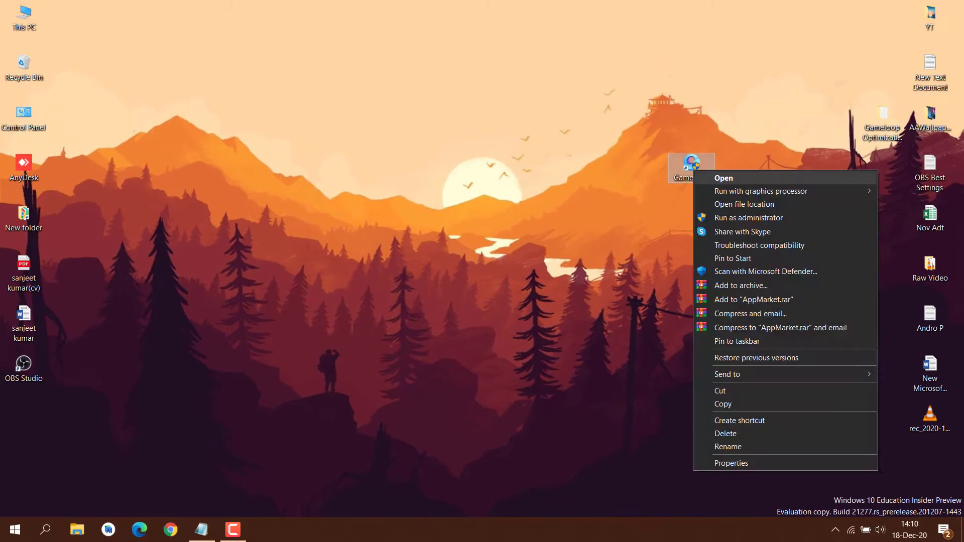
left_click(745, 204)
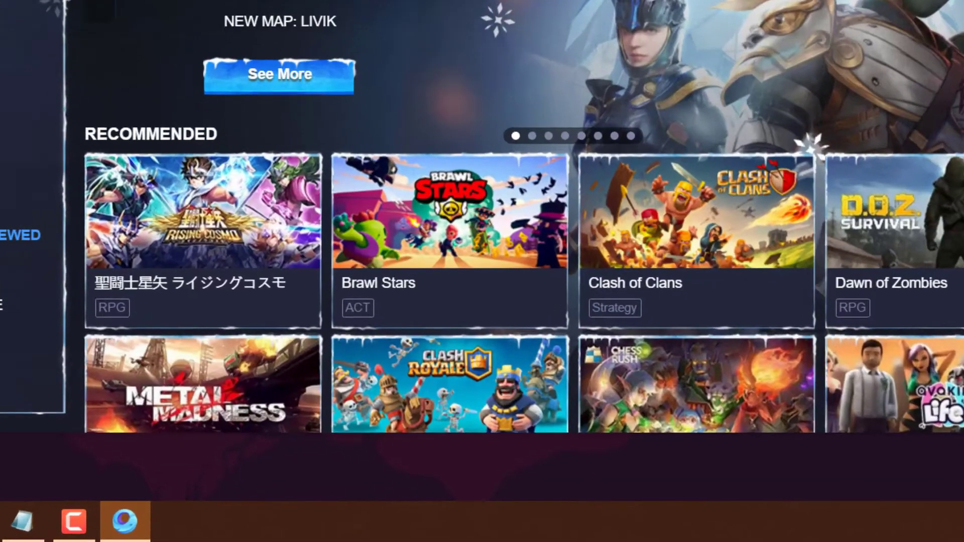
right_click(461, 525)
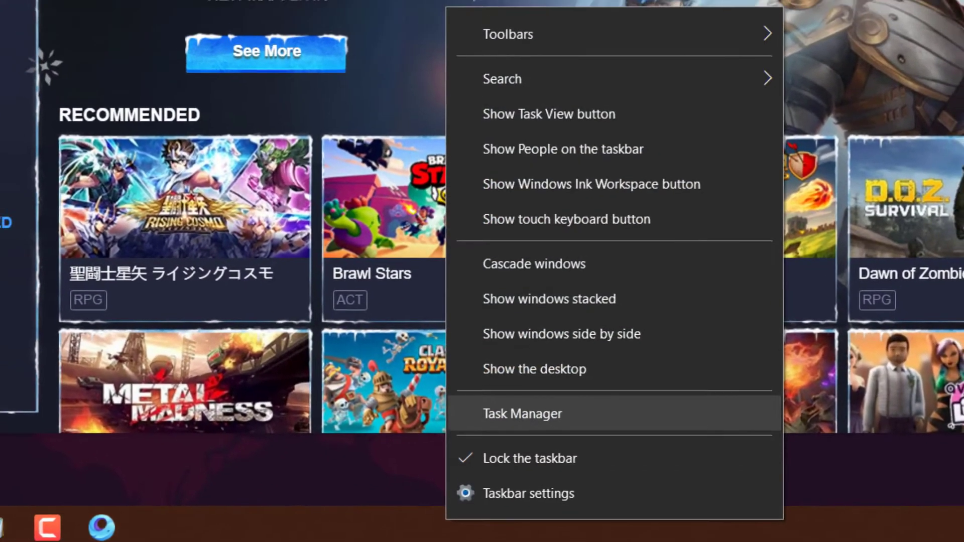
left_click(523, 403)
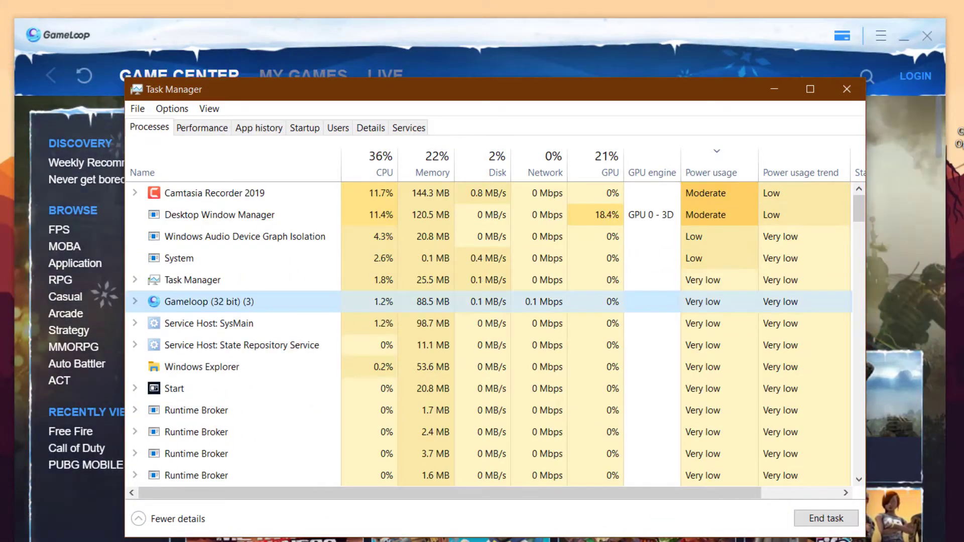
Set the processor affinity of Gameloop's AppMarket.exe to all processors and check the CPU performance view.
left_click(134, 279)
right_click(202, 333)
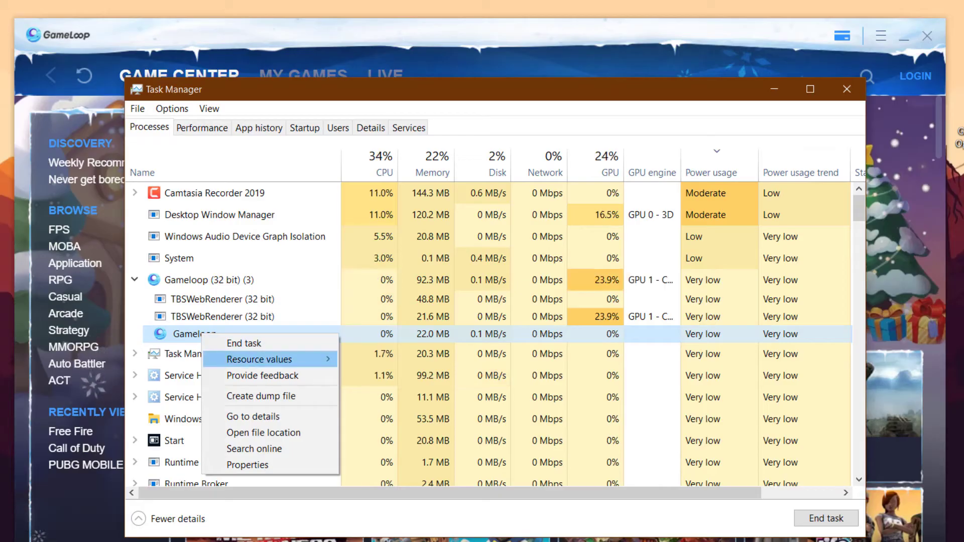
left_click(254, 416)
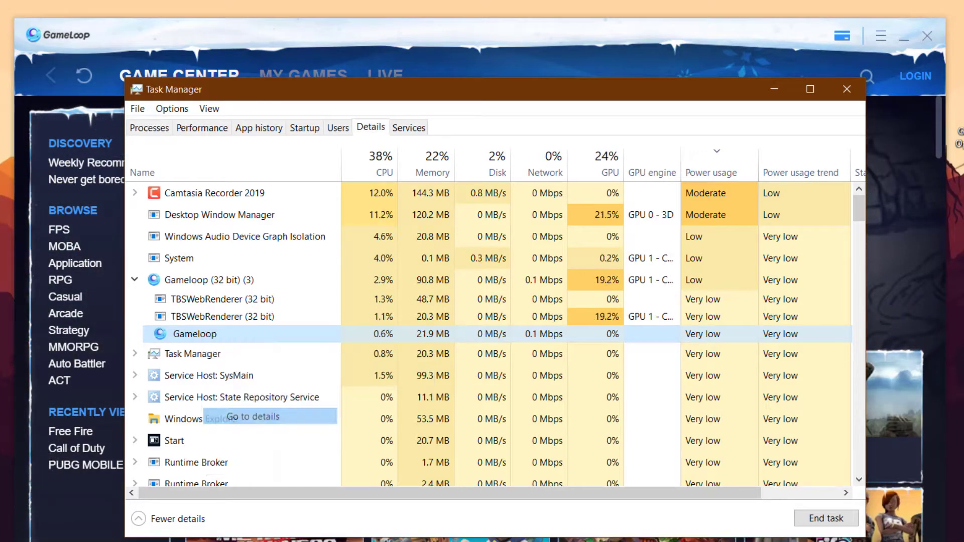
right_click(211, 201)
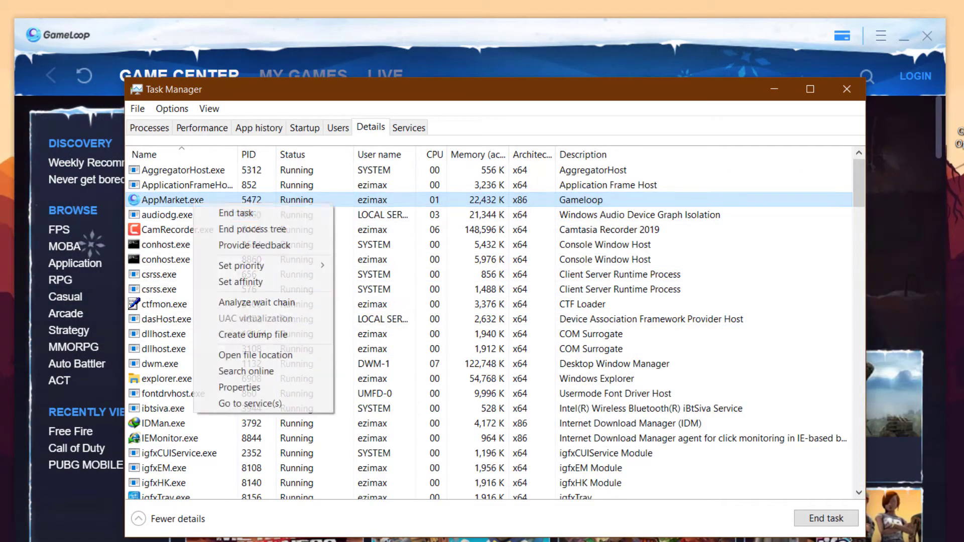
left_click(228, 280)
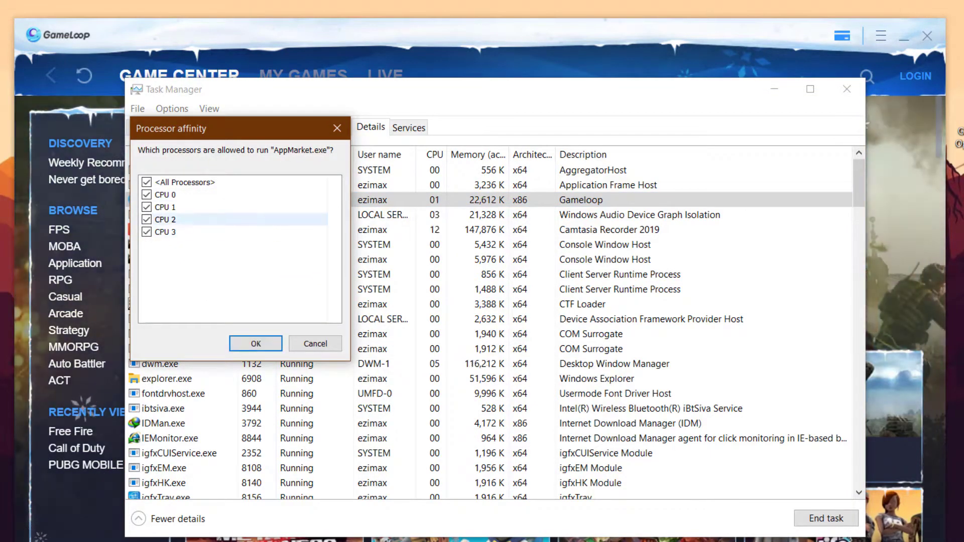
left_click(256, 344)
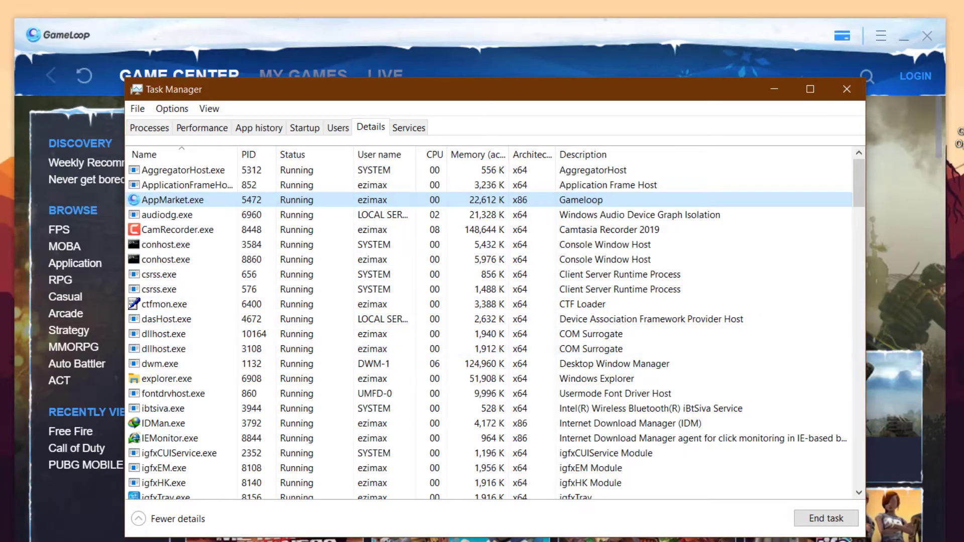
left_click(202, 128)
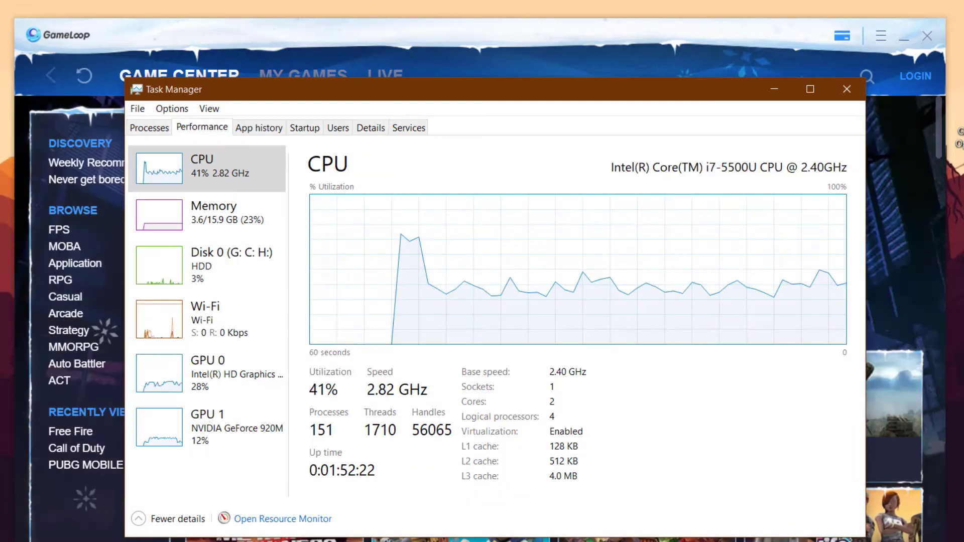
left_click(149, 127)
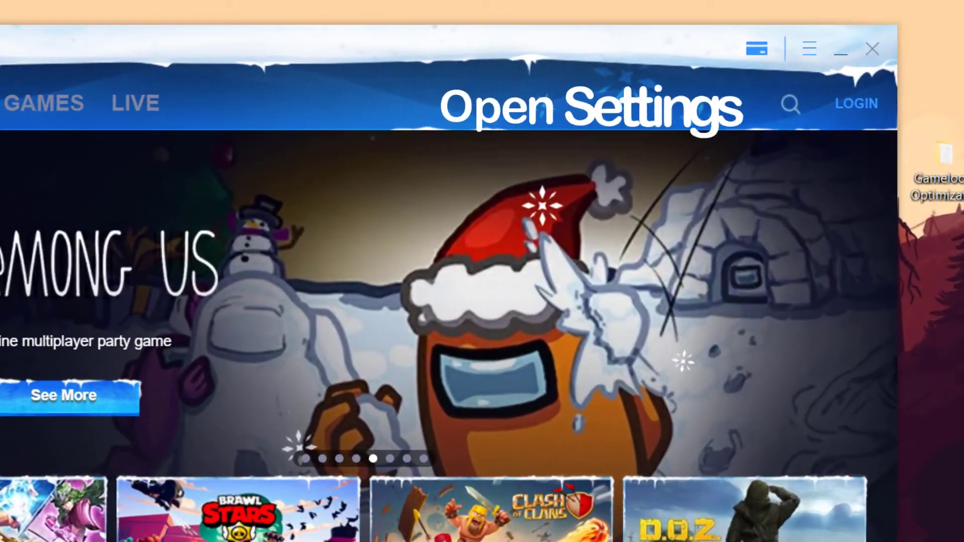
In GameLoop's engine settings, enable all rendering checkboxes including Prioritize Dedicated GPU and set anti-aliasing to Ultimate.
left_click(821, 45)
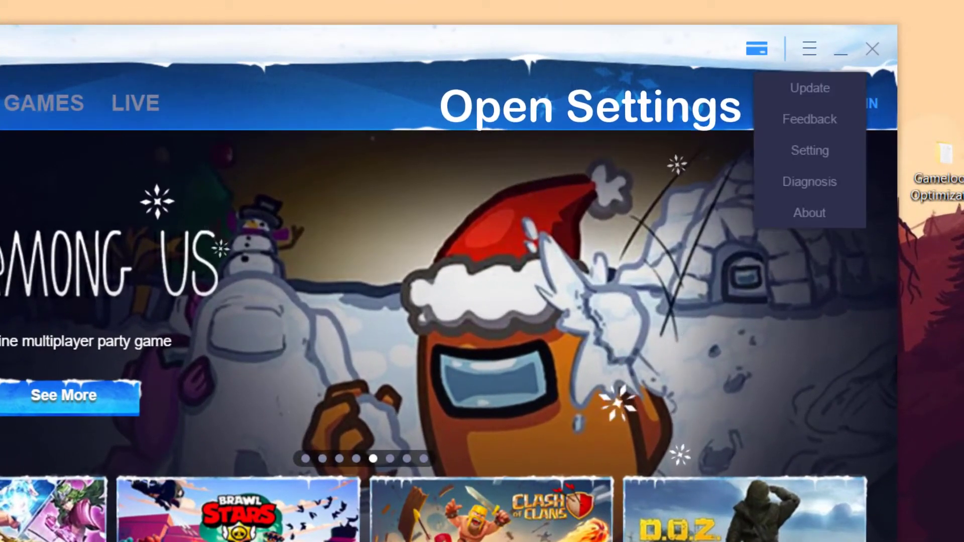
left_click(810, 151)
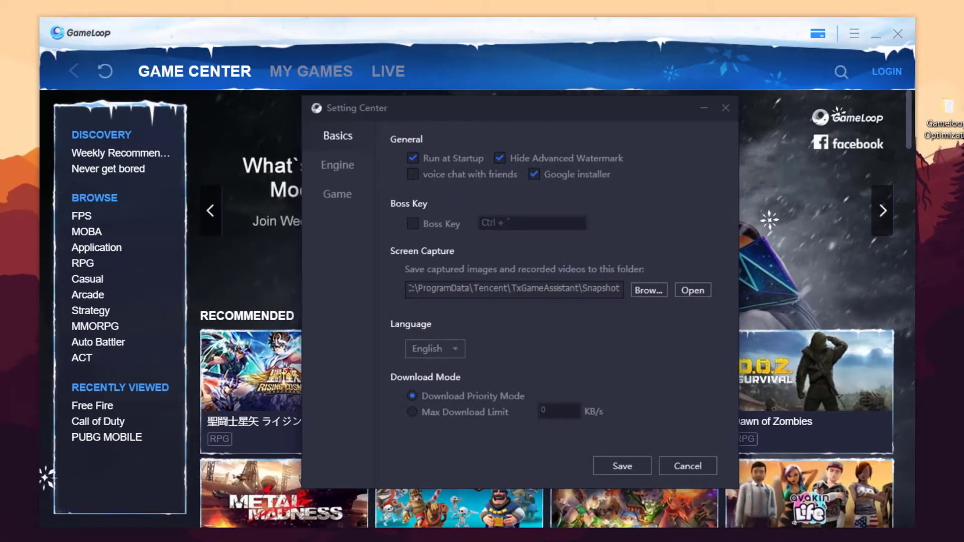
left_click(337, 165)
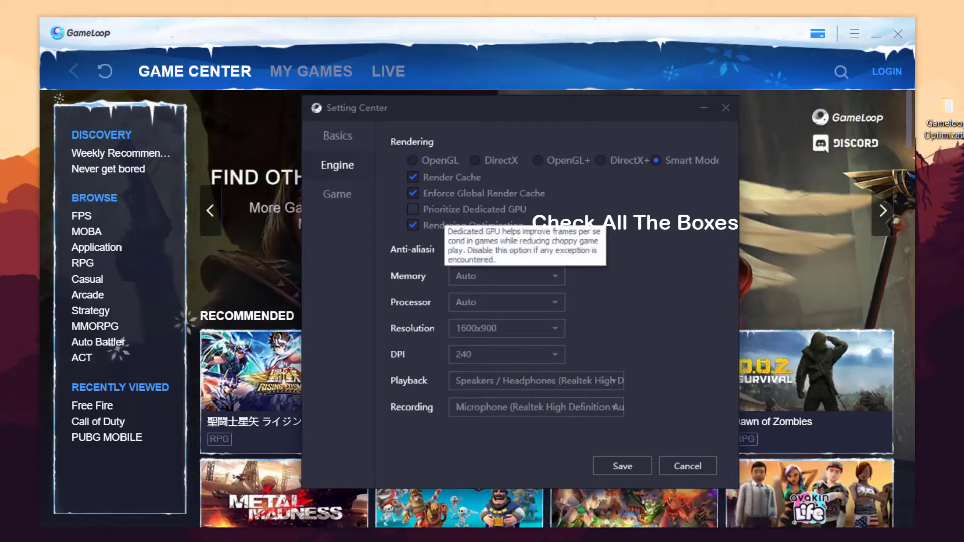
left_click(414, 209)
left_click(414, 177)
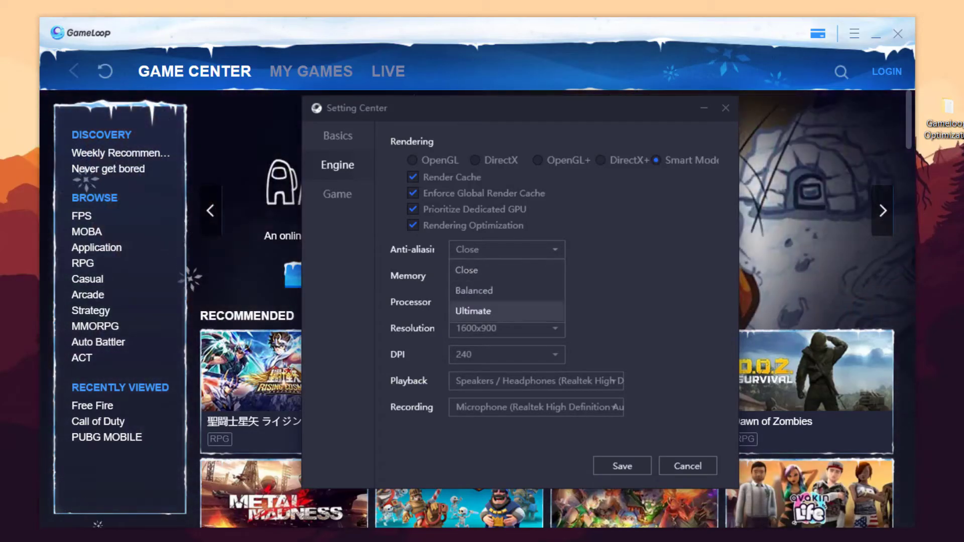
left_click(507, 276)
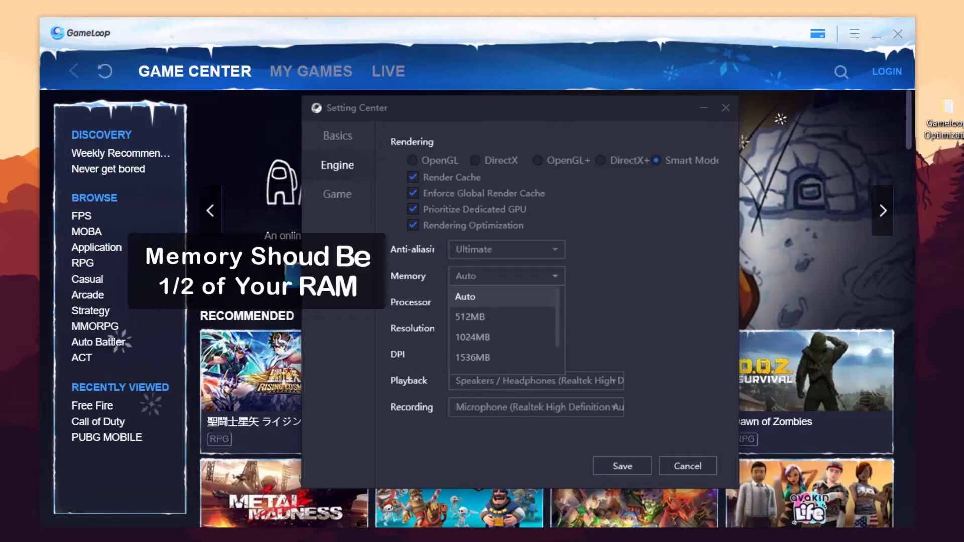
left_click(502, 297)
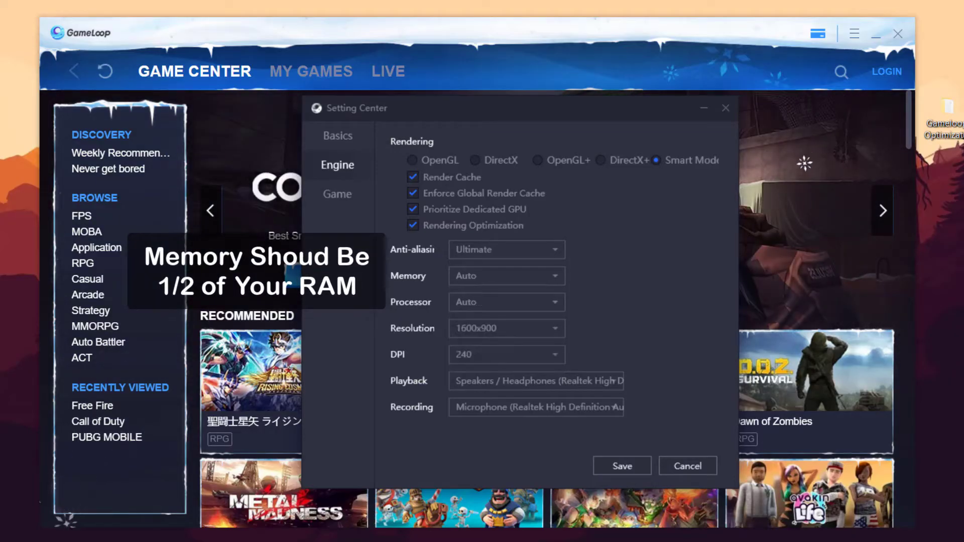
left_click(507, 277)
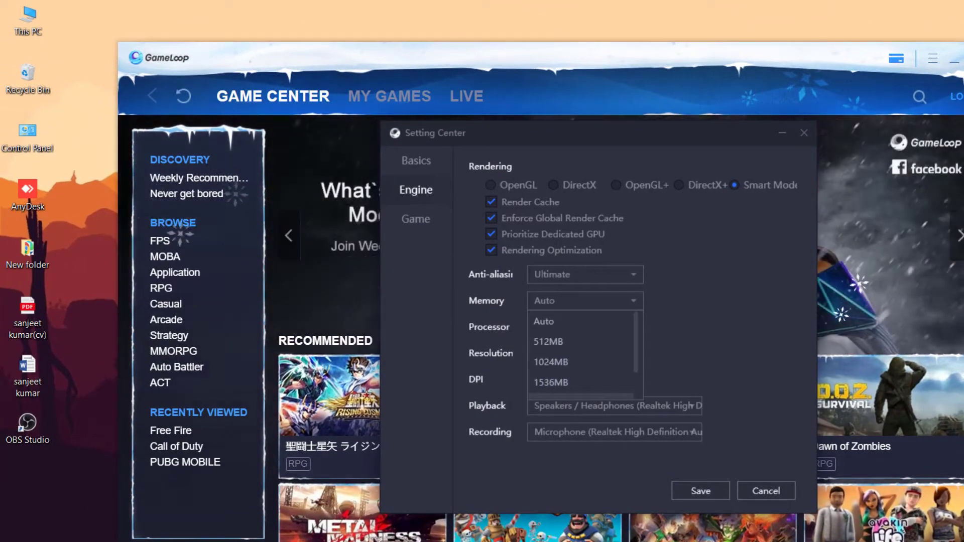
Check the installed RAM in the PC's system specifications and close the Settings window.
left_click(4, 9)
right_click(4, 9)
left_click(58, 171)
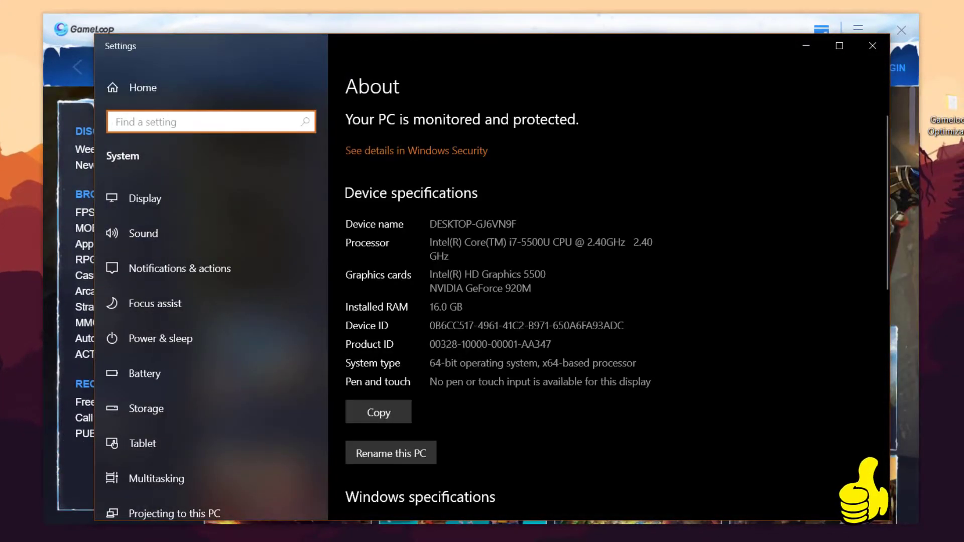
left_click_drag(430, 306, 463, 308)
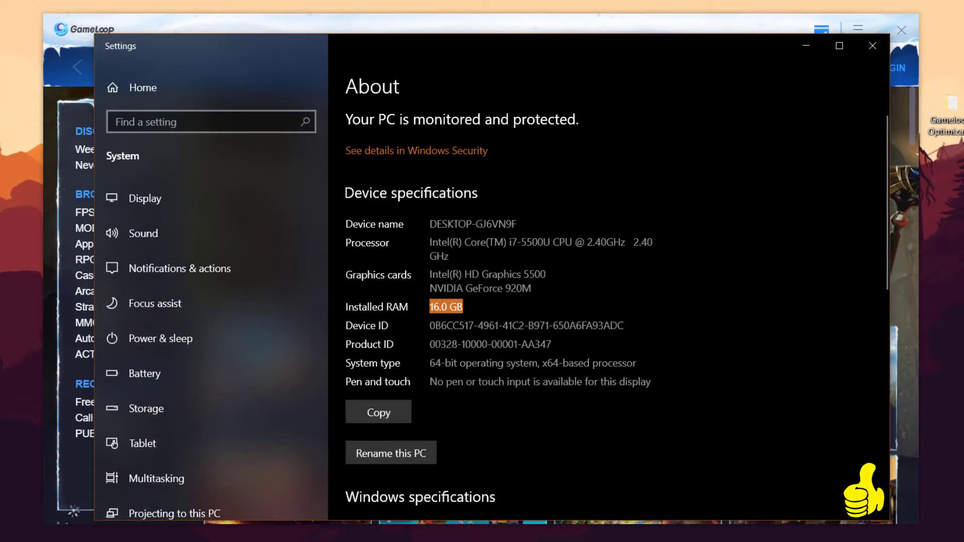
left_click(873, 46)
Switch to Calculator and compute 1024 × 8 to convert half of the RAM to megabytes.
left_click(1, 541)
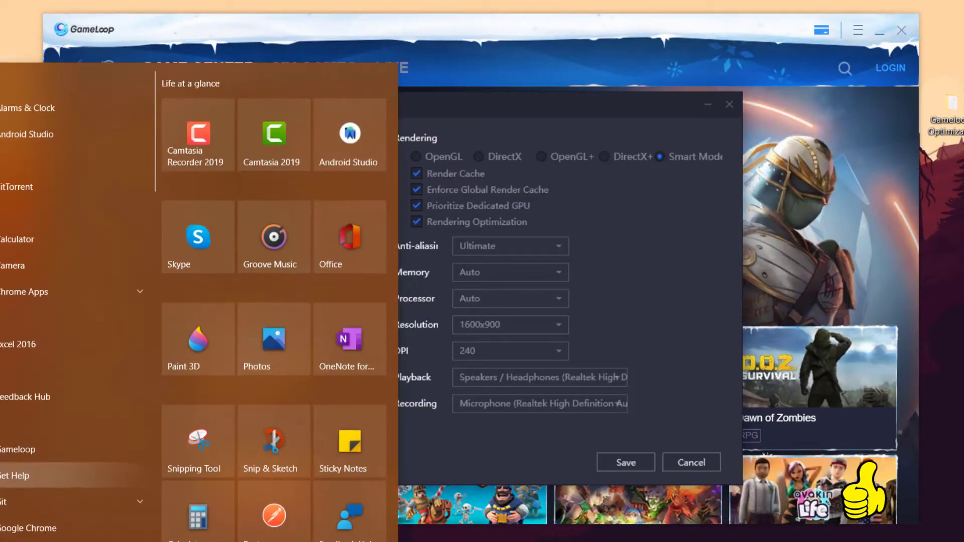
left_click(199, 516)
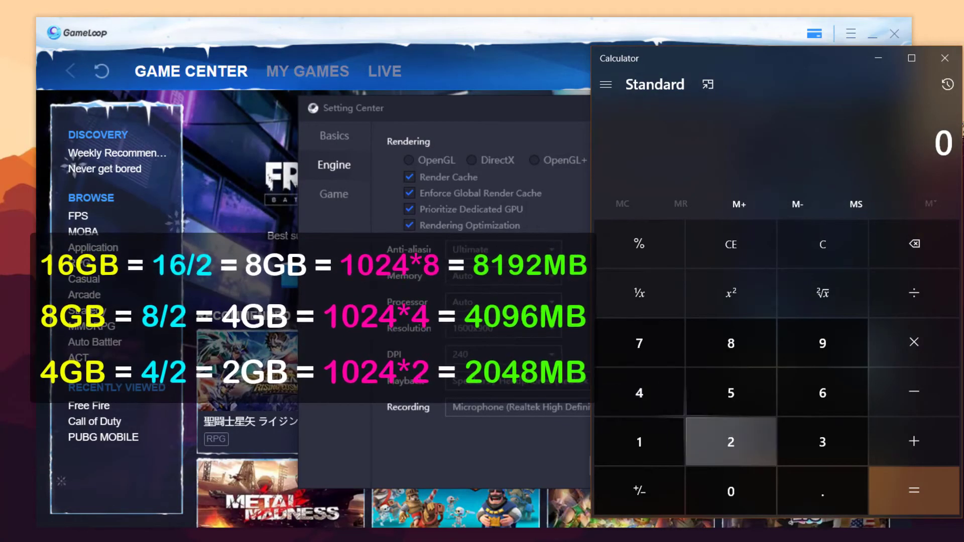
left_click(639, 442)
left_click(731, 491)
left_click(731, 442)
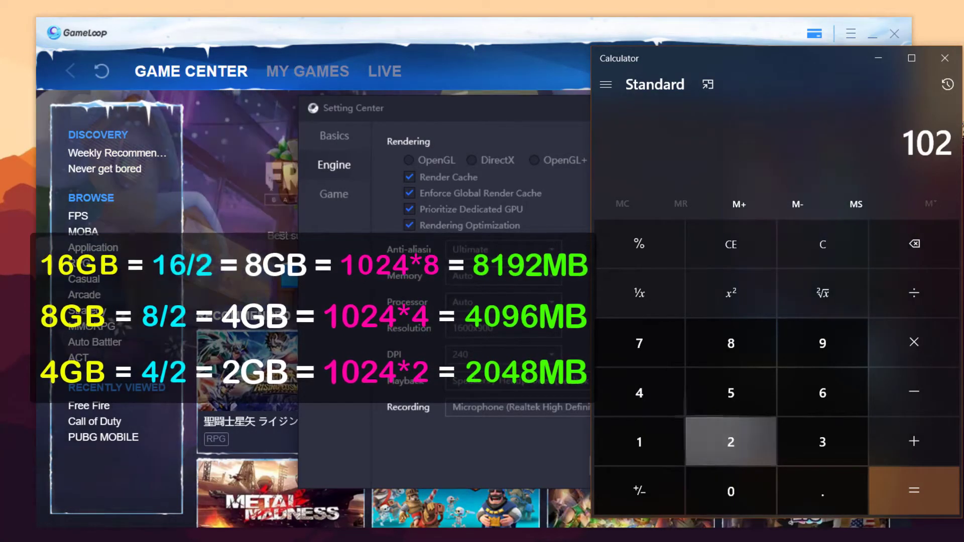
left_click(640, 393)
left_click(914, 342)
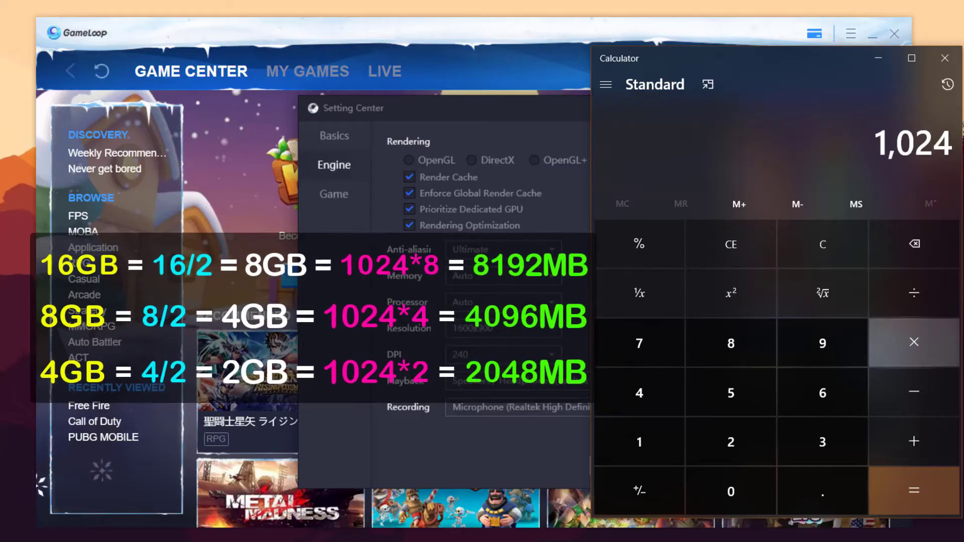
left_click(731, 344)
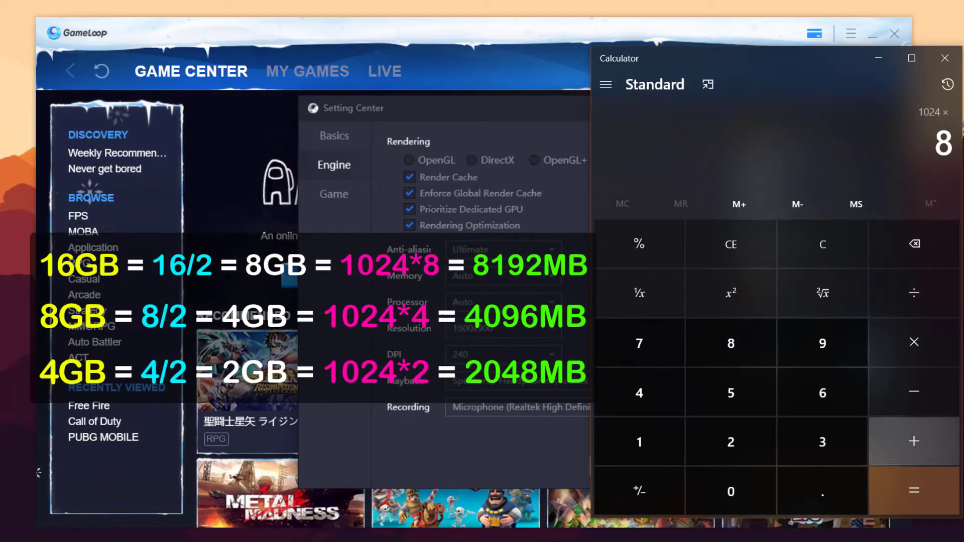
left_click(914, 491)
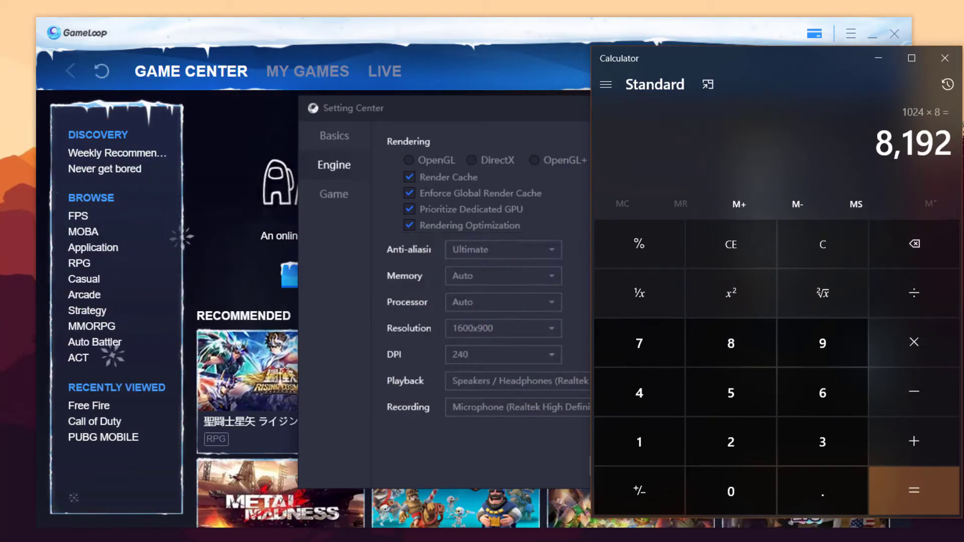
In GameLoop's engine settings, set the memory to 8192MB and the processor to 2.
left_click(503, 276)
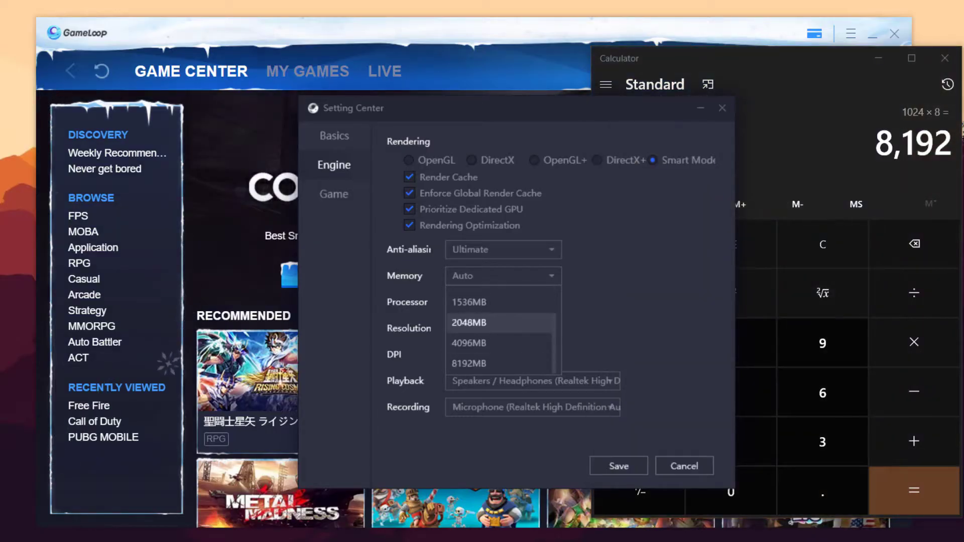
left_click(469, 363)
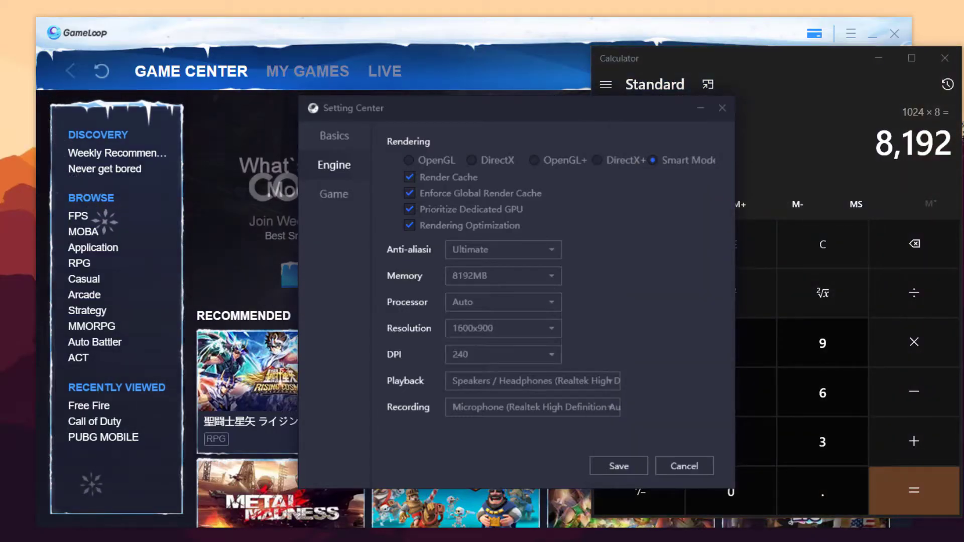
left_click(502, 302)
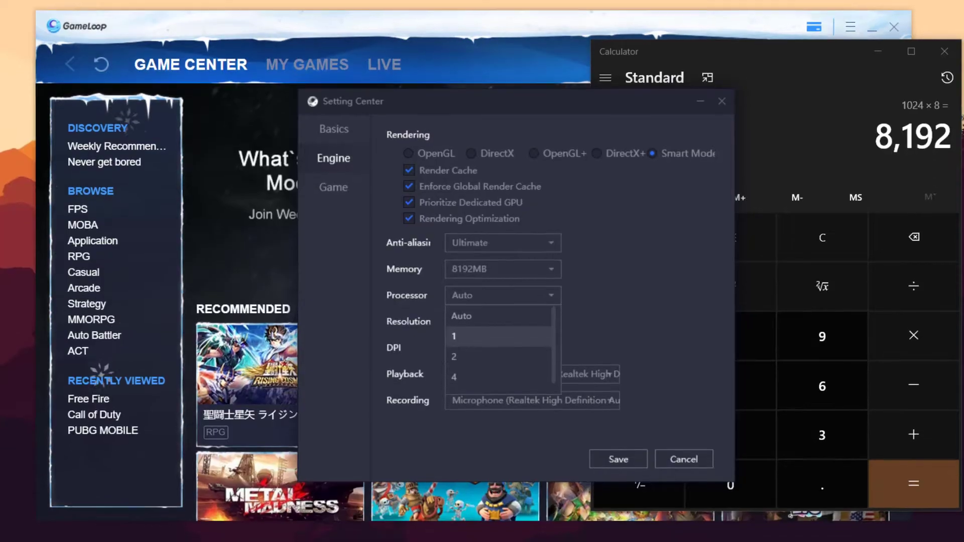
left_click(467, 357)
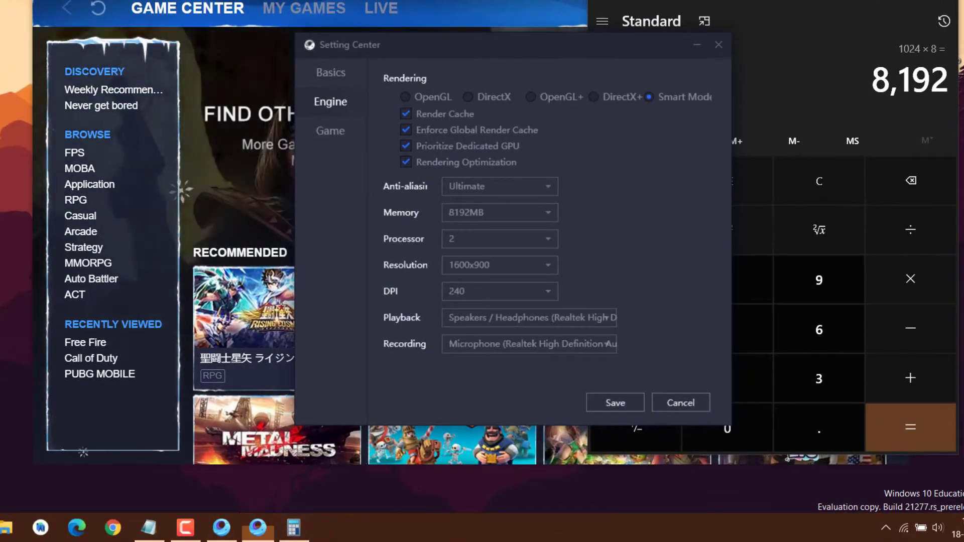
Check the CPU core count in Task Manager and select 2 as GameLoop's processor setting.
right_click(356, 528)
left_click(381, 463)
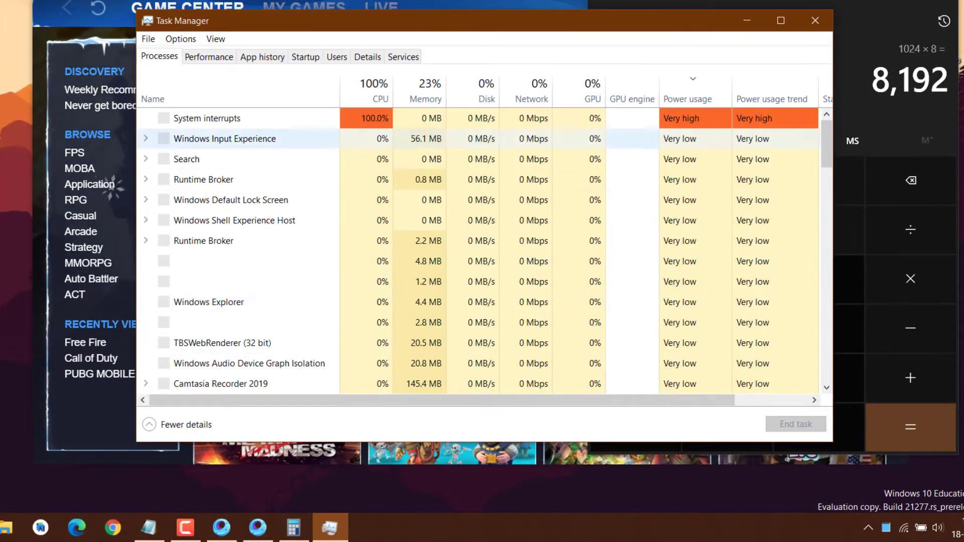
left_click(209, 56)
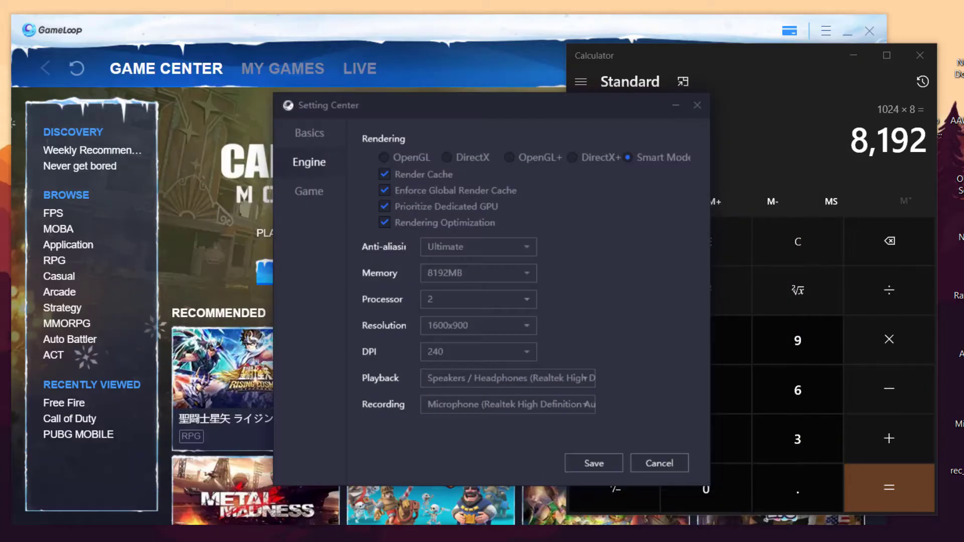
left_click(479, 300)
left_click(479, 345)
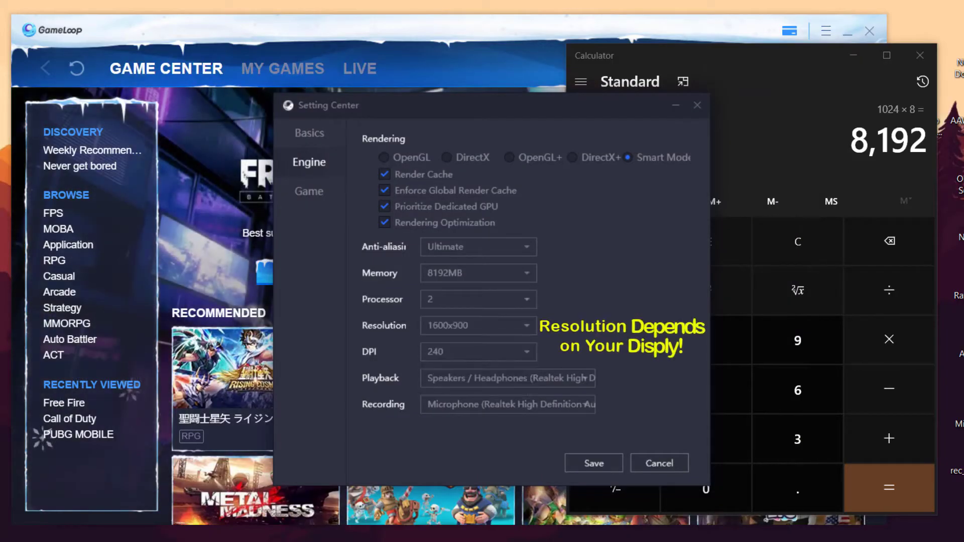
Set the resolution to 1600x900 in GameLoop's engine settings.
left_click(479, 326)
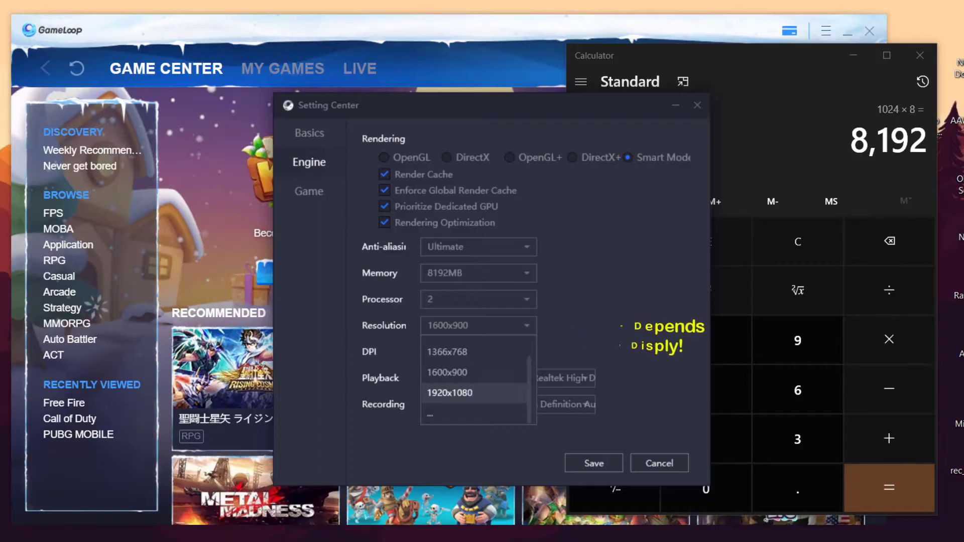
left_click(475, 372)
left_click(478, 326)
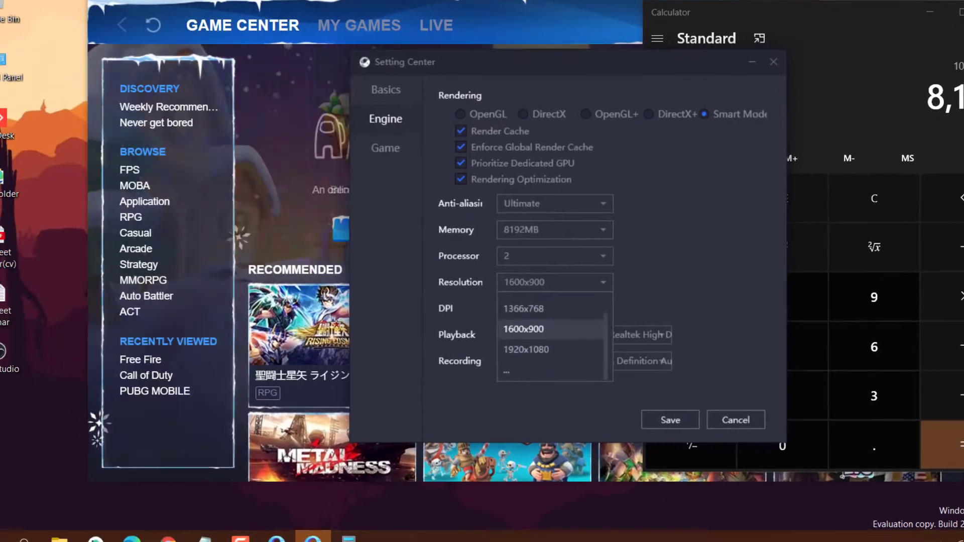
left_click(524, 330)
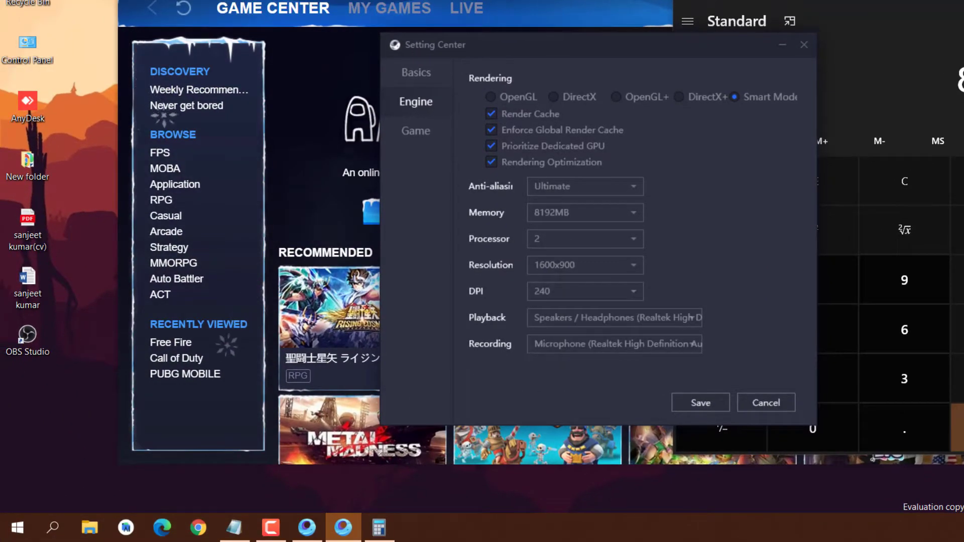
Check the PC's display resolution in the Windows system display settings and close the Settings window.
left_click(17, 528)
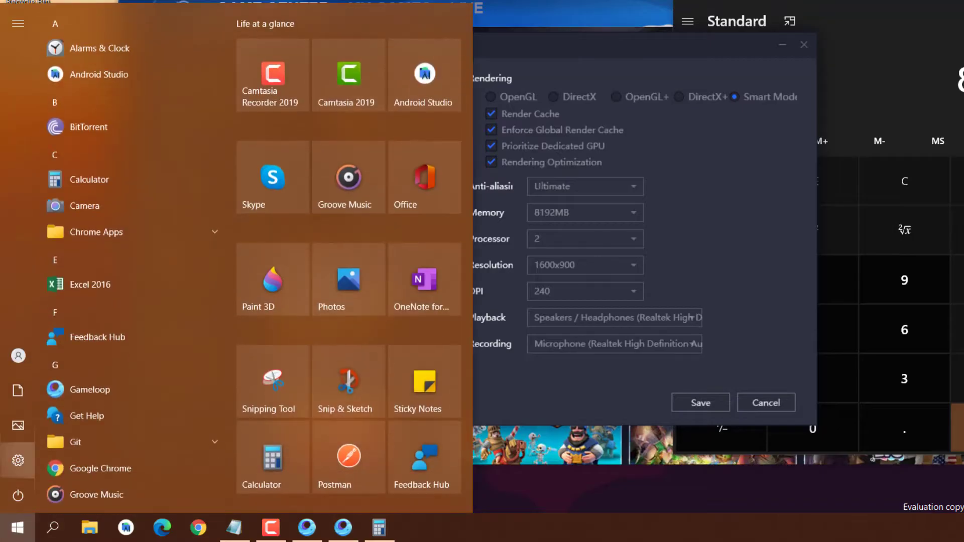
left_click(18, 458)
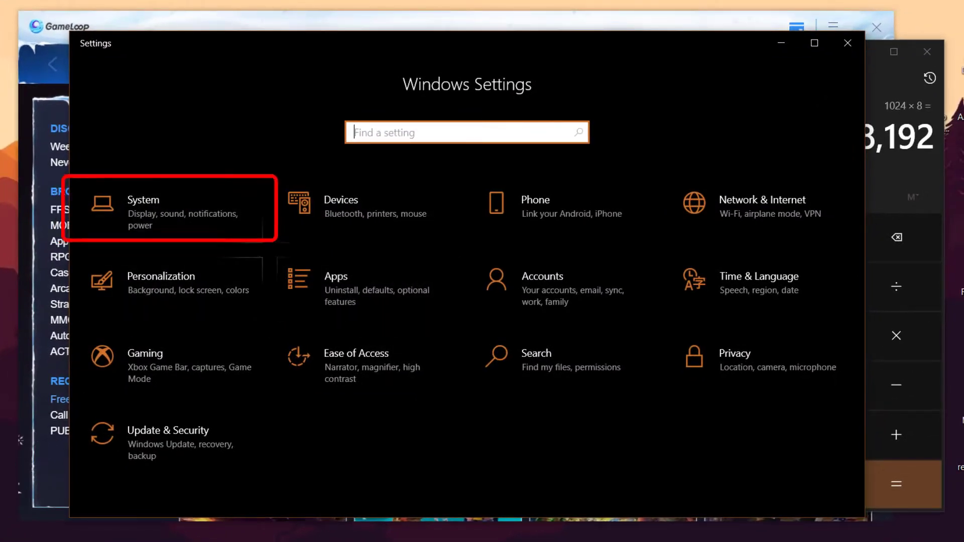
left_click(211, 226)
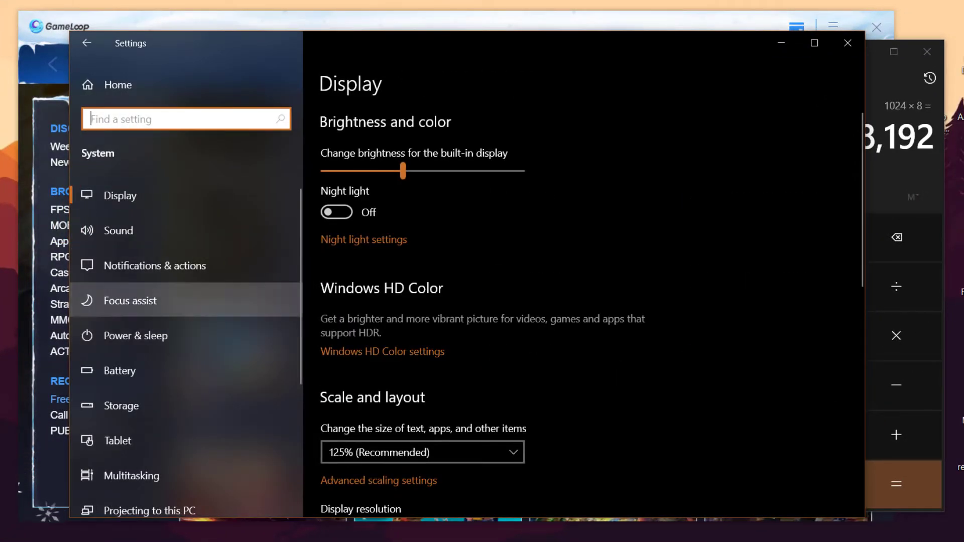
scroll(582, 301, "down", 5)
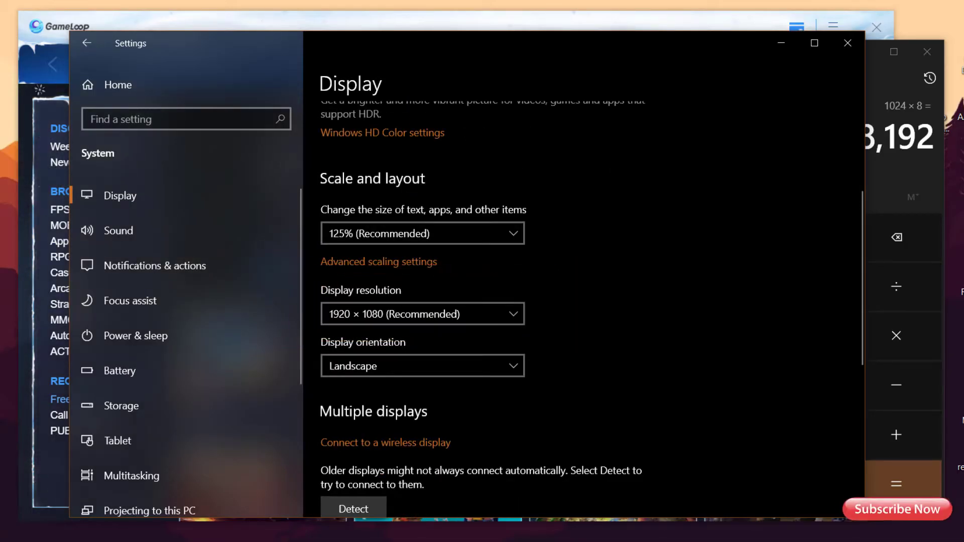
left_click(848, 44)
Select the 1600x900 resolution in GameLoop, save the engine settings with DPI 240, and close Calculator.
left_click(494, 323)
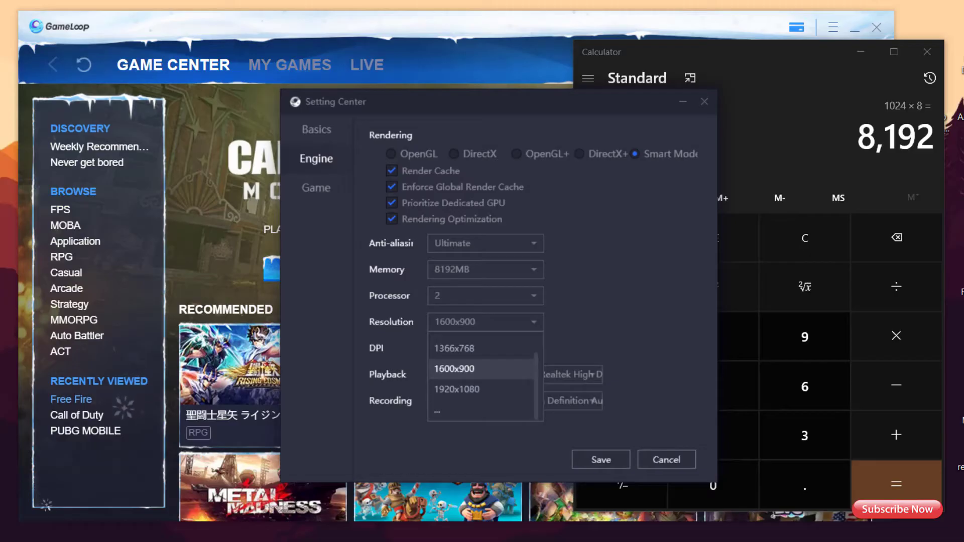
left_click(480, 369)
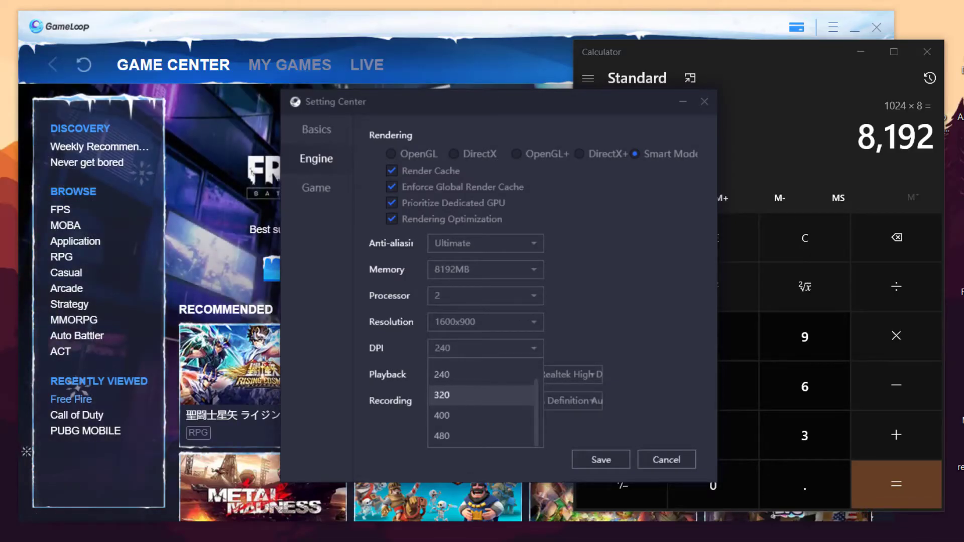
scroll(482, 401, "up", 2)
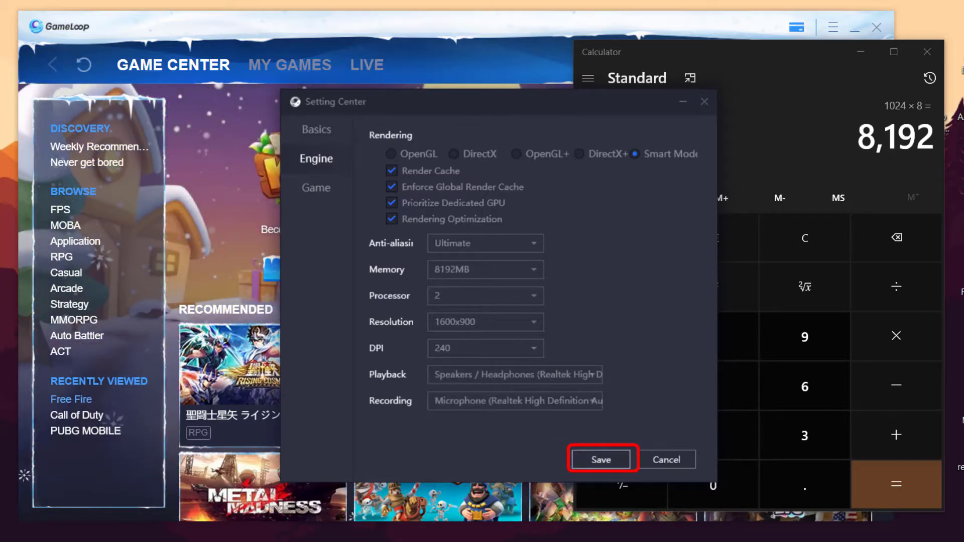
left_click(601, 460)
left_click(618, 314)
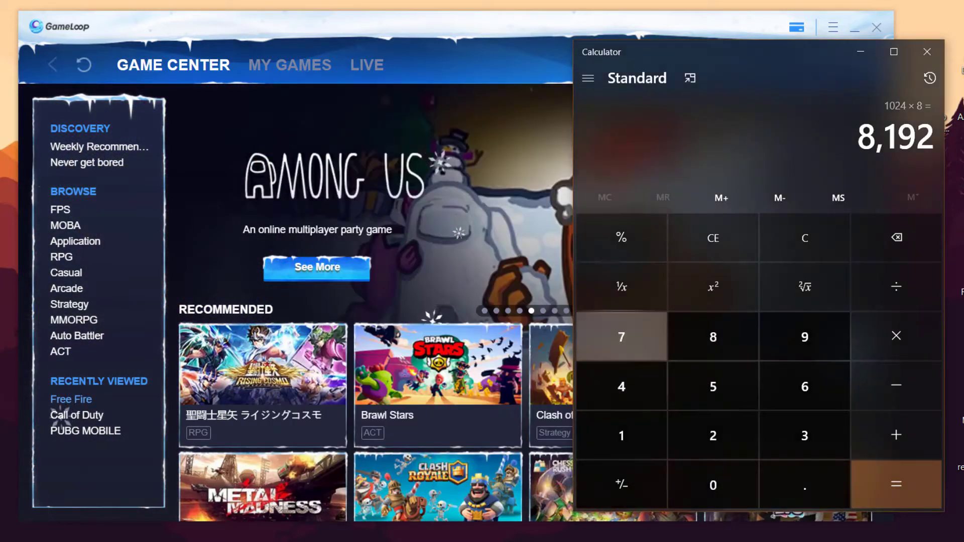
left_click(927, 51)
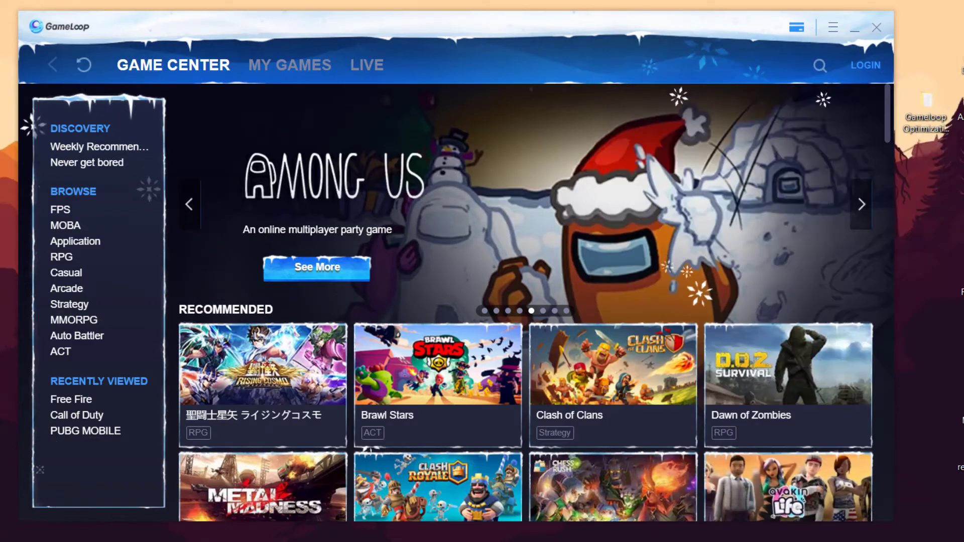
In GameLoop's game settings, set PUBG MOBILE to HD 1080P, Smooth and 60 FPS and Call Of Duty:Mobile to HD 1080P and Smooth, then save.
left_click(834, 27)
left_click(835, 95)
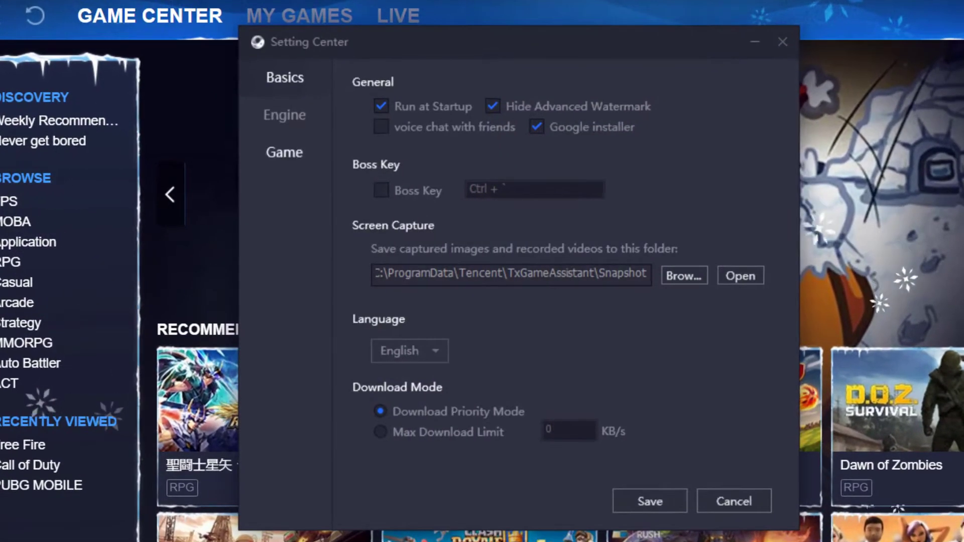
left_click(284, 152)
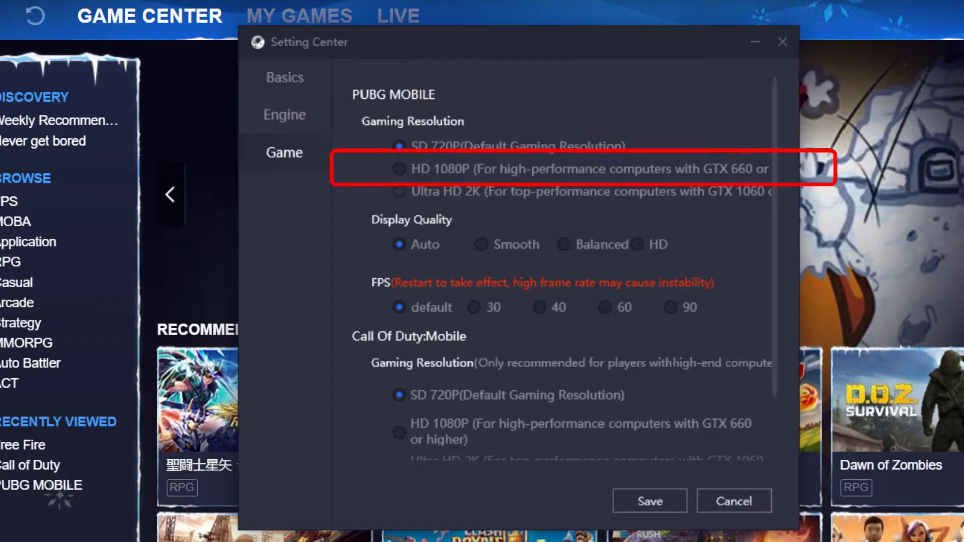
left_click(399, 169)
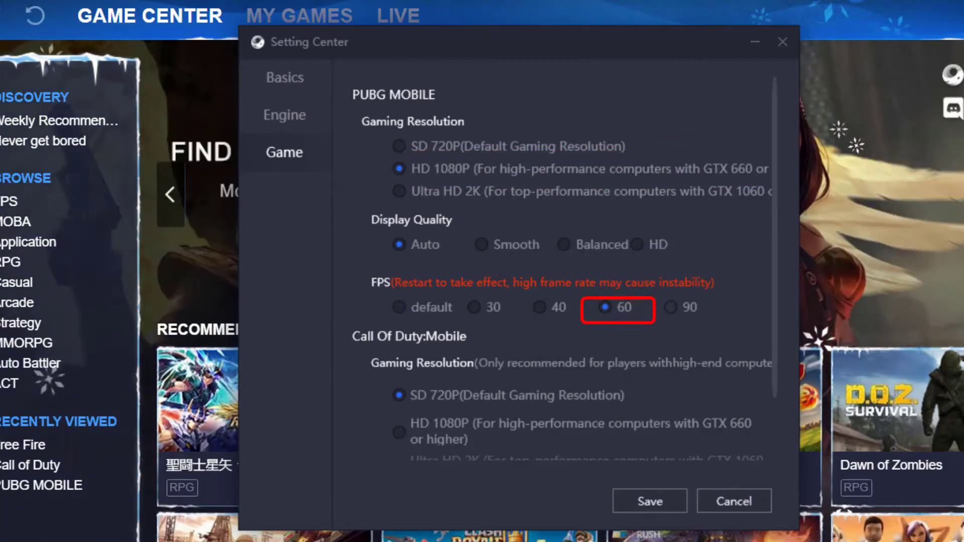
scroll(557, 266, "down", 2)
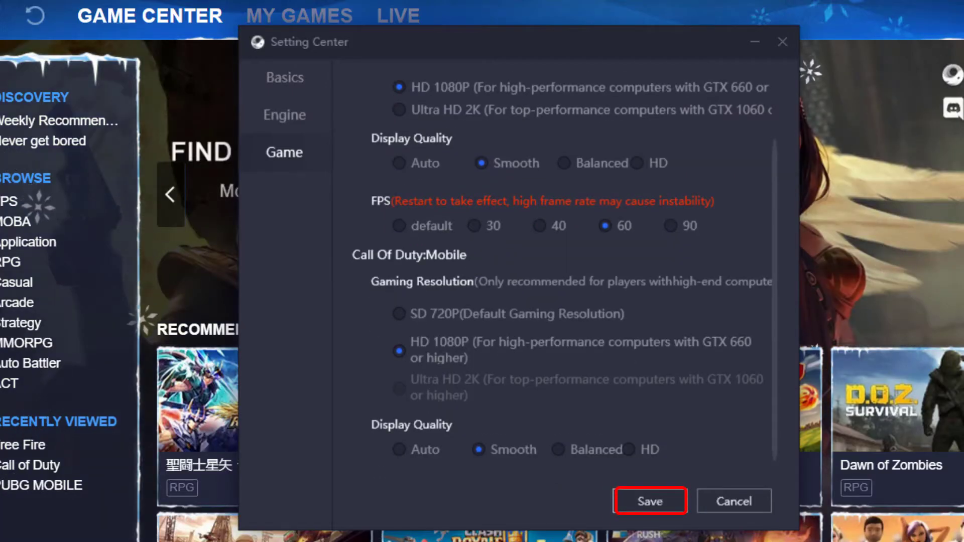
left_click(651, 502)
left_click(672, 317)
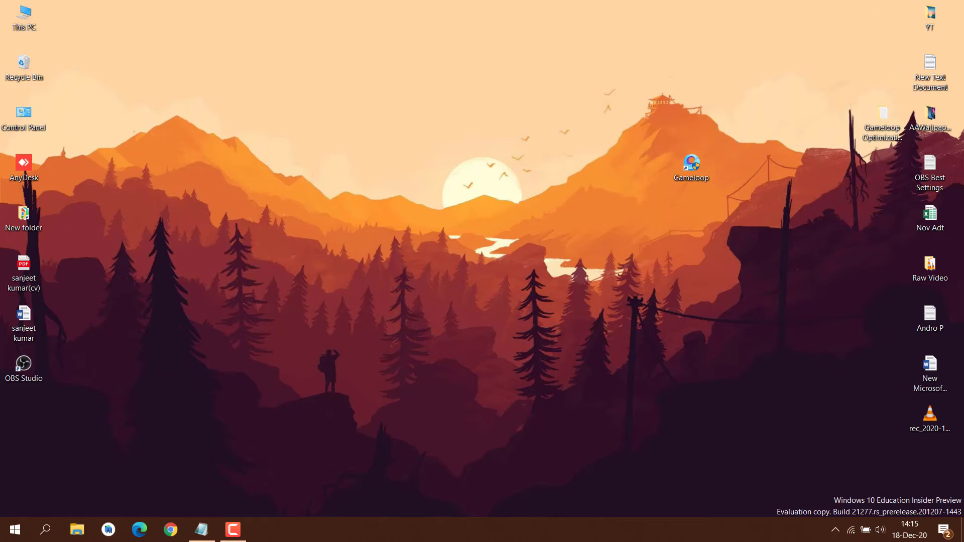
Open the Virtual Memory settings from This PC's advanced system settings, disable automatic paging file management and choose a custom size for drive H.
right_click(33, 17)
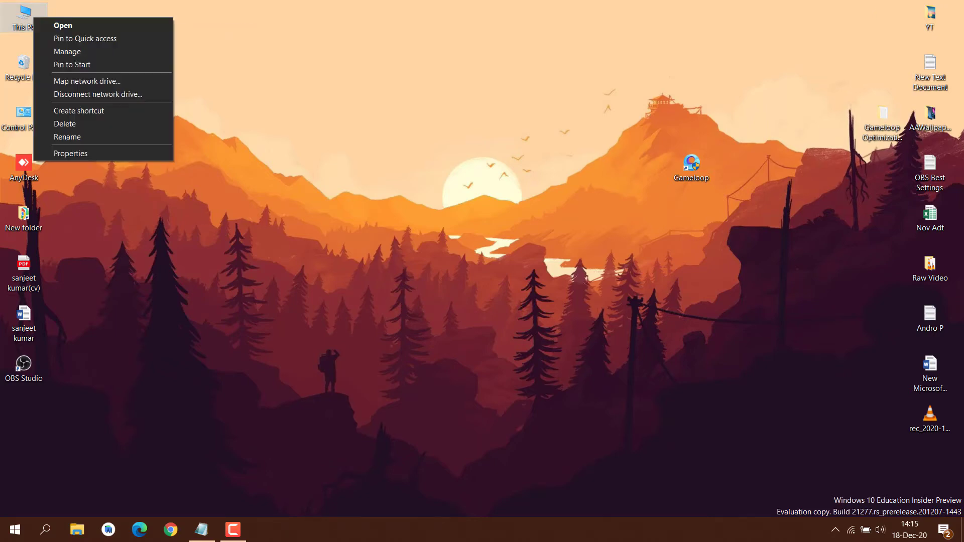
left_click(70, 153)
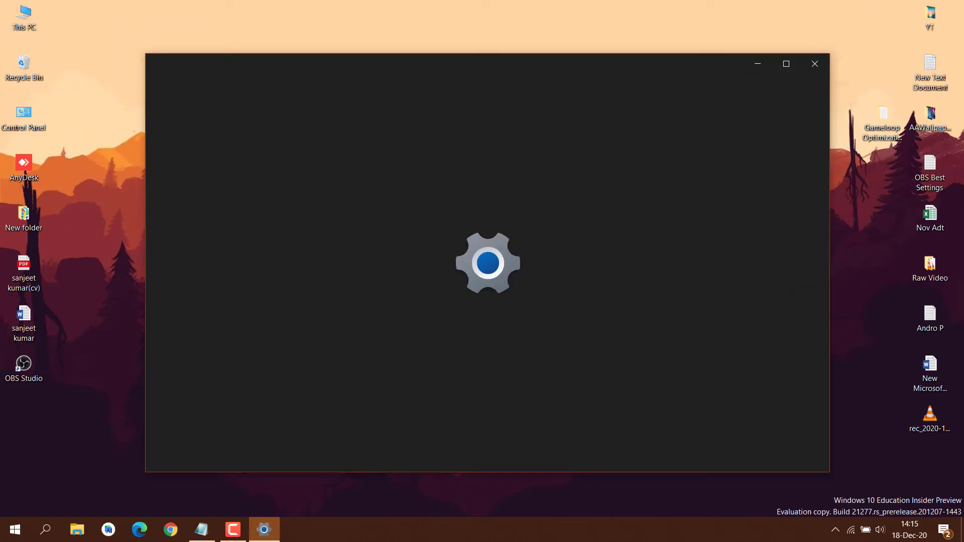
scroll(413, 347, "down", 10)
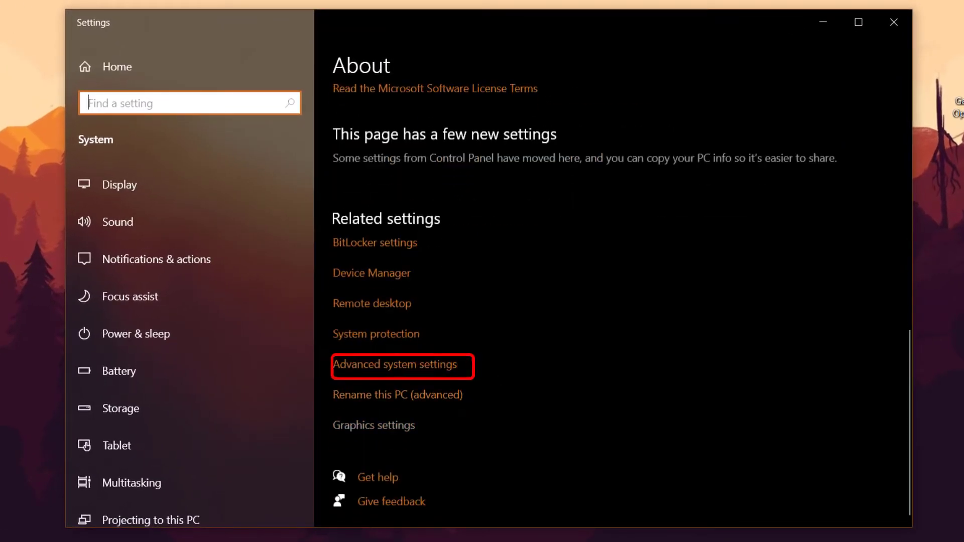
left_click(395, 365)
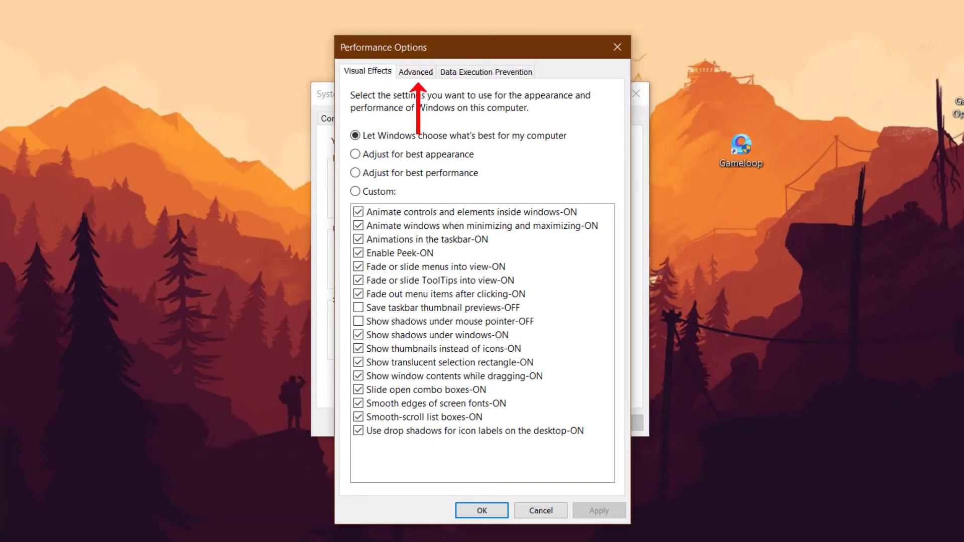
left_click(416, 72)
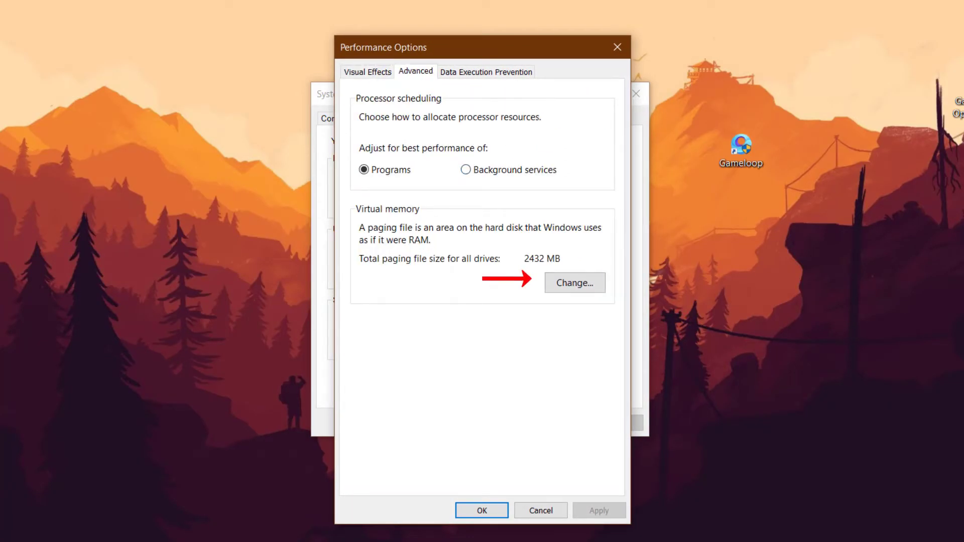
left_click(575, 283)
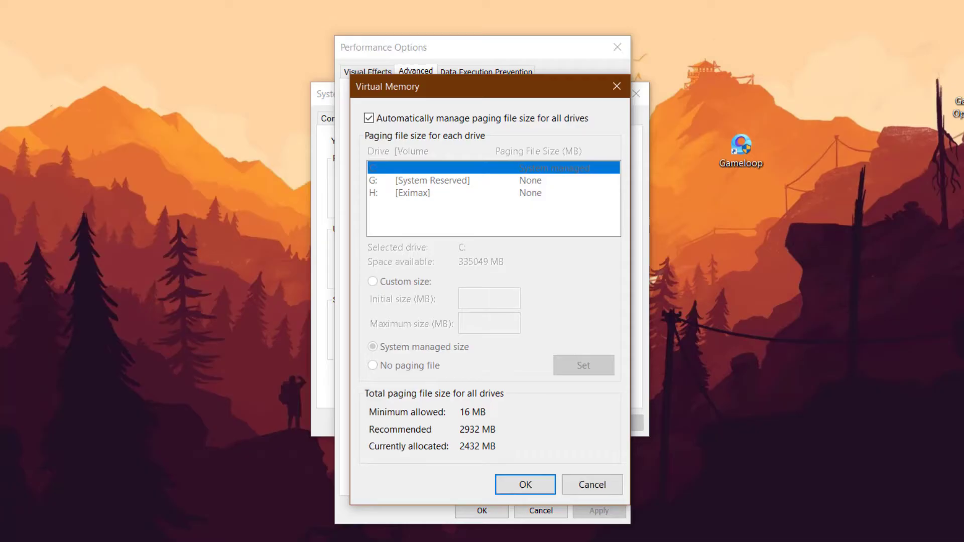
left_click(452, 192)
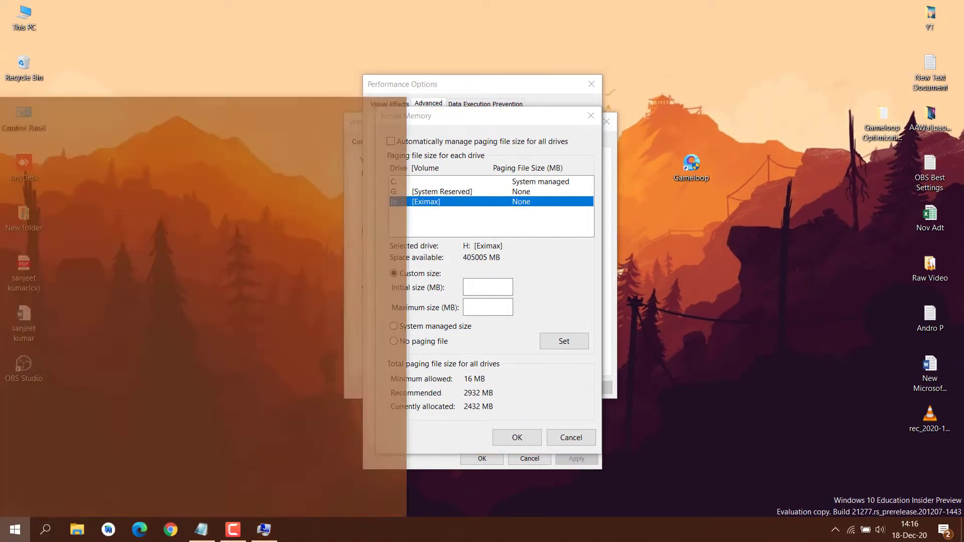
Switch to Calculator and compute 16 × 1.5 for the initial paging file size in gigabytes.
left_click(235, 469)
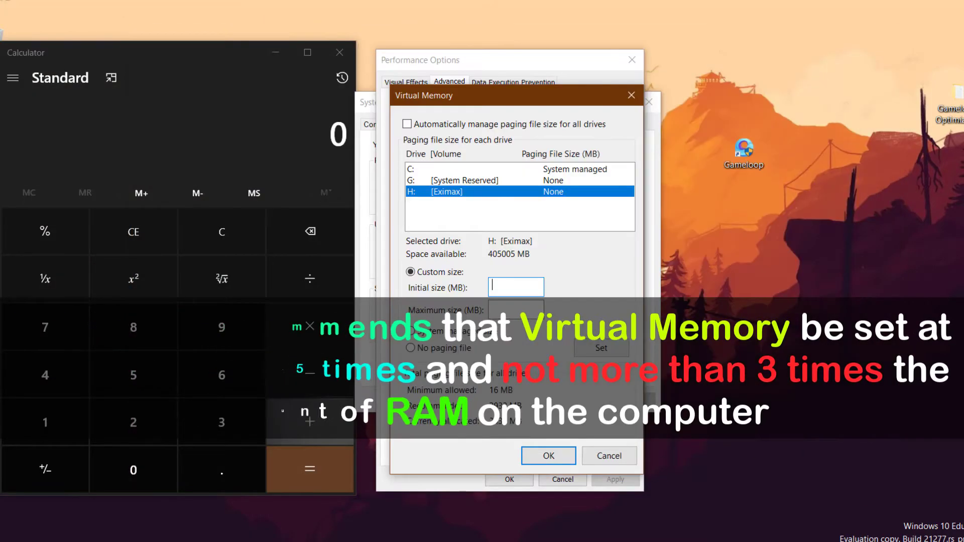
left_click(46, 423)
left_click(222, 375)
left_click(310, 327)
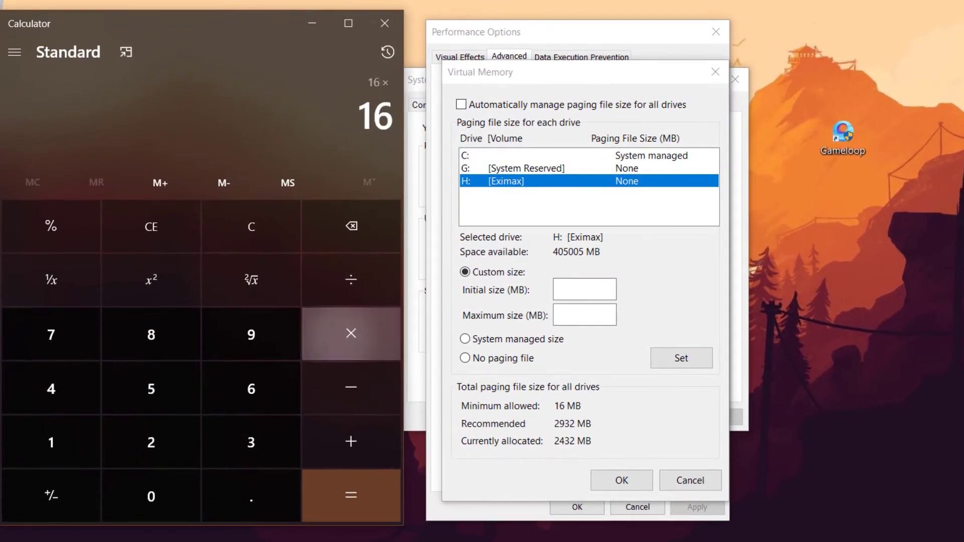
left_click(50, 443)
left_click(251, 496)
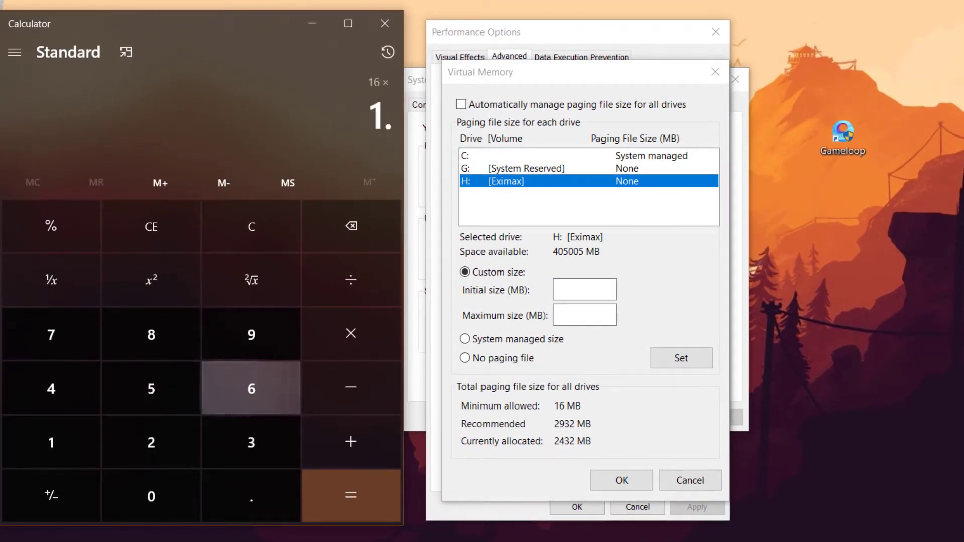
left_click(151, 389)
left_click(351, 495)
Multiply the result by 1024 to convert the initial paging file size to megabytes.
left_click(351, 333)
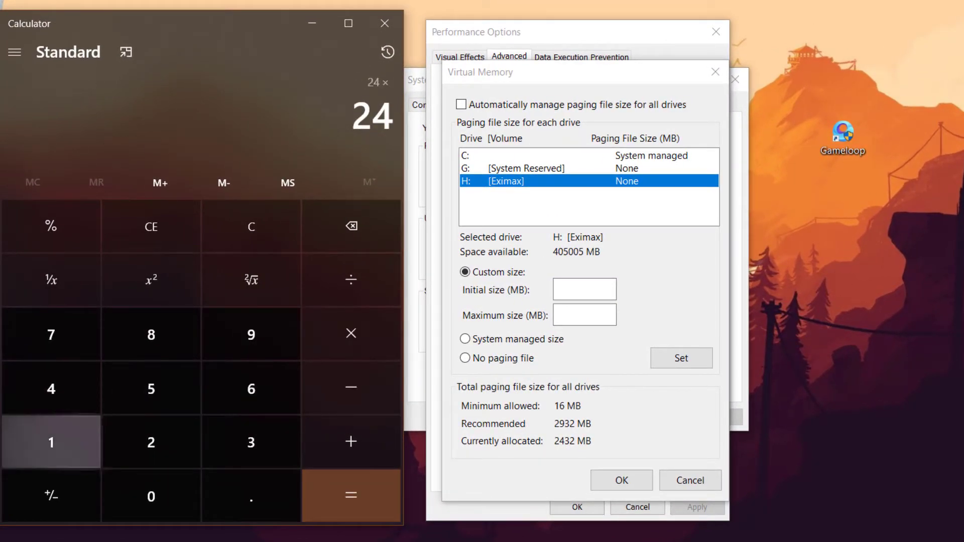
left_click(51, 443)
left_click(151, 496)
left_click(151, 442)
left_click(51, 389)
left_click(351, 495)
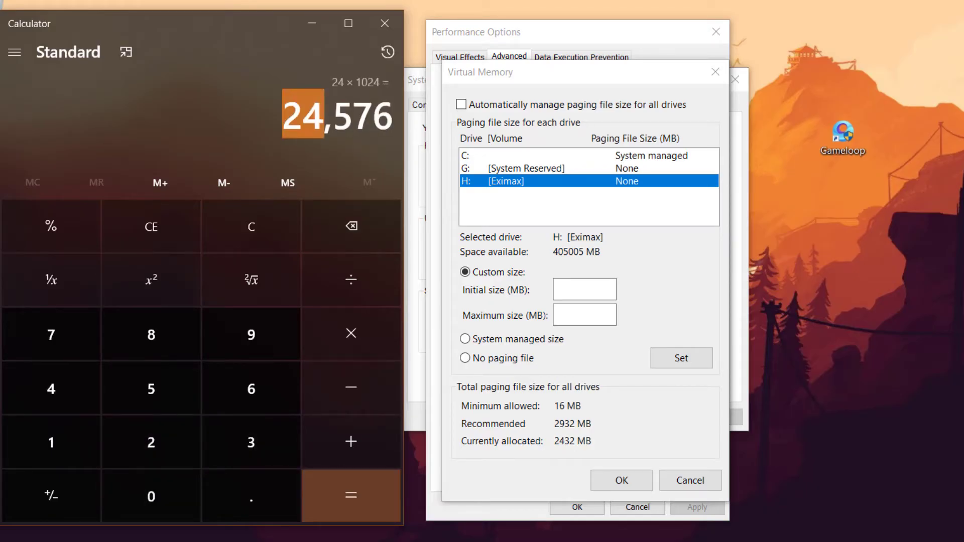
Copy the calculated result and set drive C's custom initial paging file size to 24576 MB.
key("ctrl+c")
left_click(558, 290)
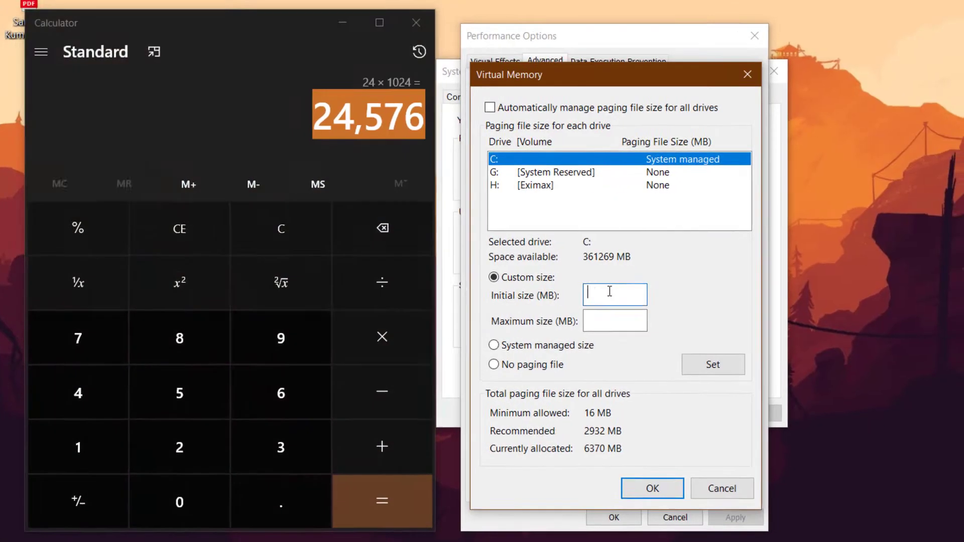
key("ctrl+v")
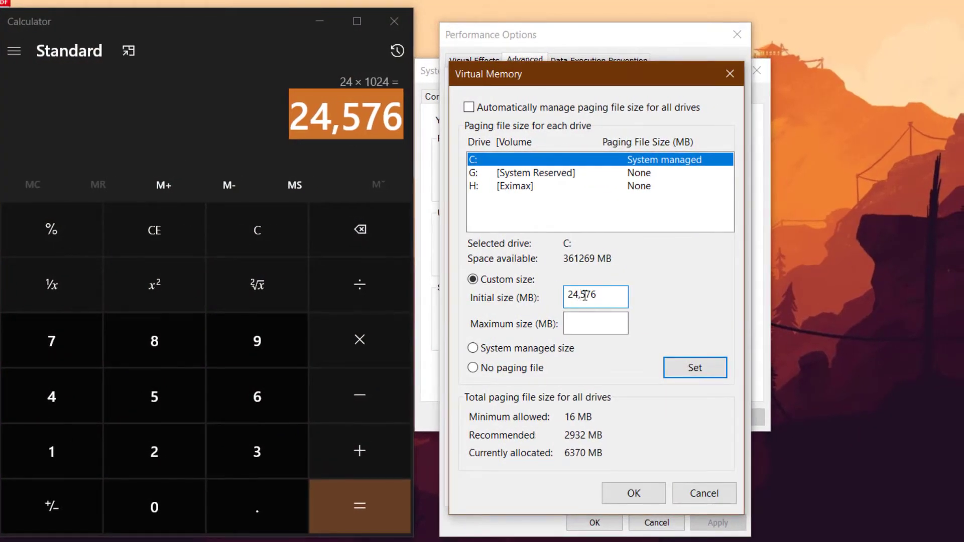
Switch to Calculator, clear the previous result and compute 16 × 2 for the maximum paging file size in gigabytes.
left_click(376, 158)
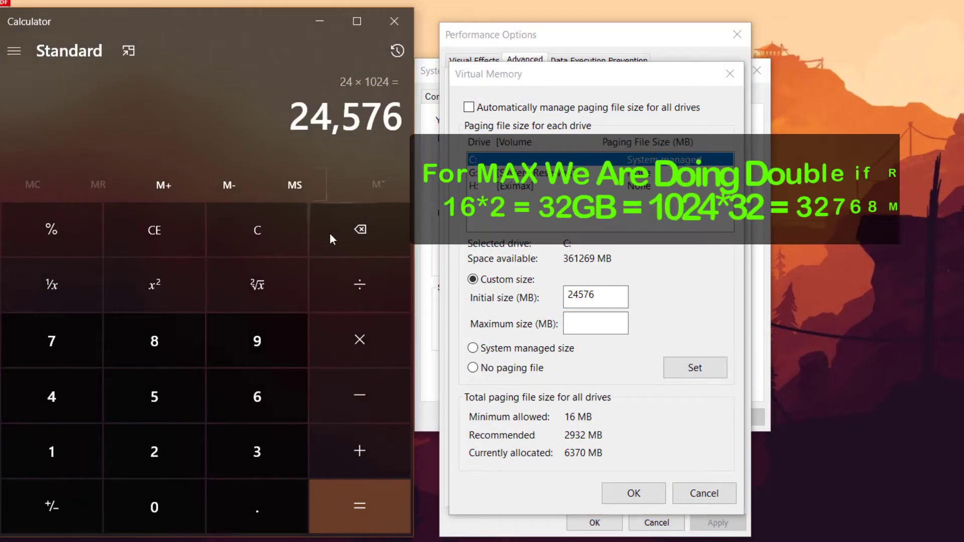
left_click(264, 234)
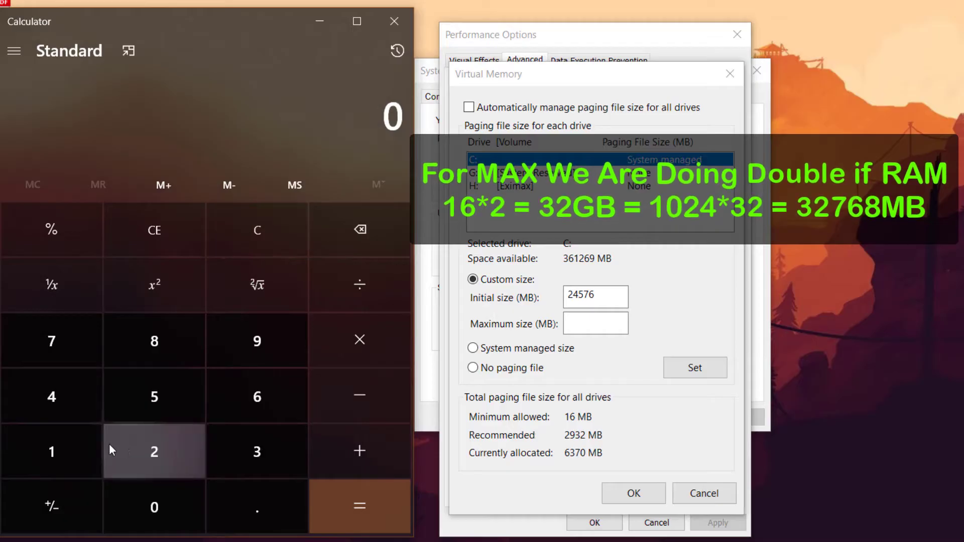
left_click(71, 447)
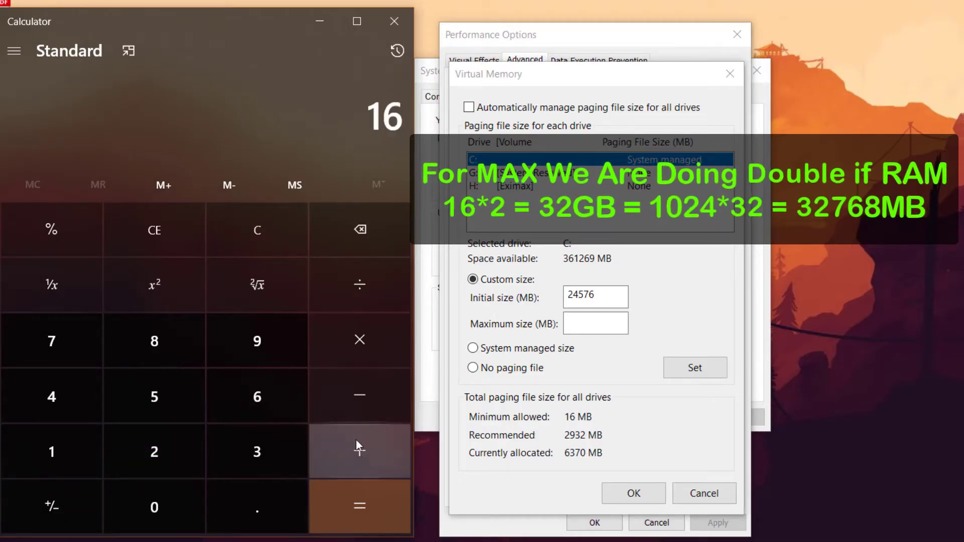
left_click(359, 346)
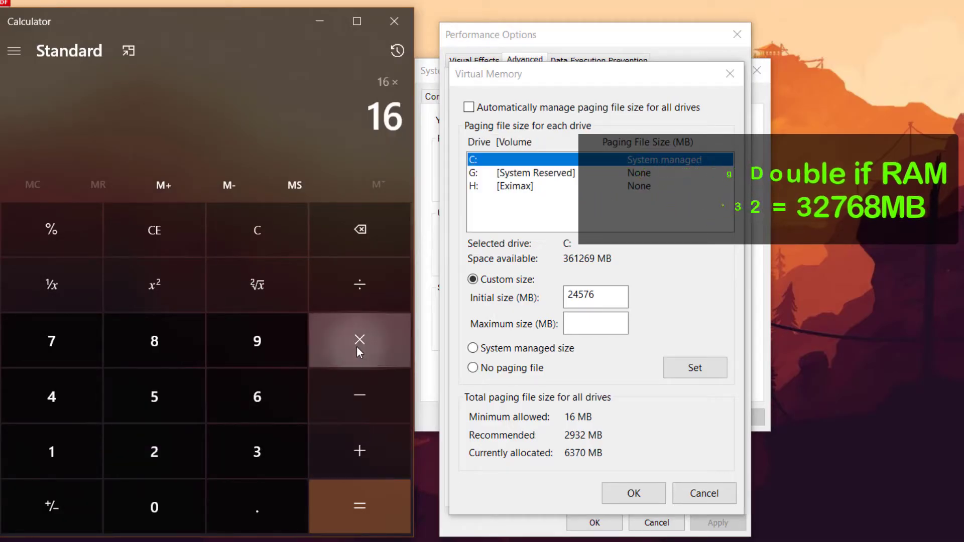
left_click(174, 451)
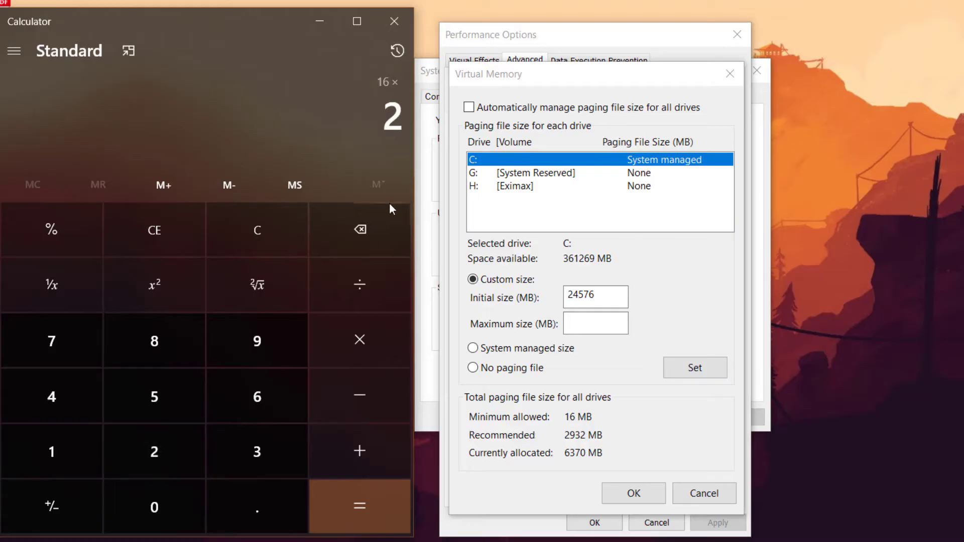
left_click(377, 499)
Multiply the result by 1024 to convert the maximum paging file size to megabytes.
left_click(368, 346)
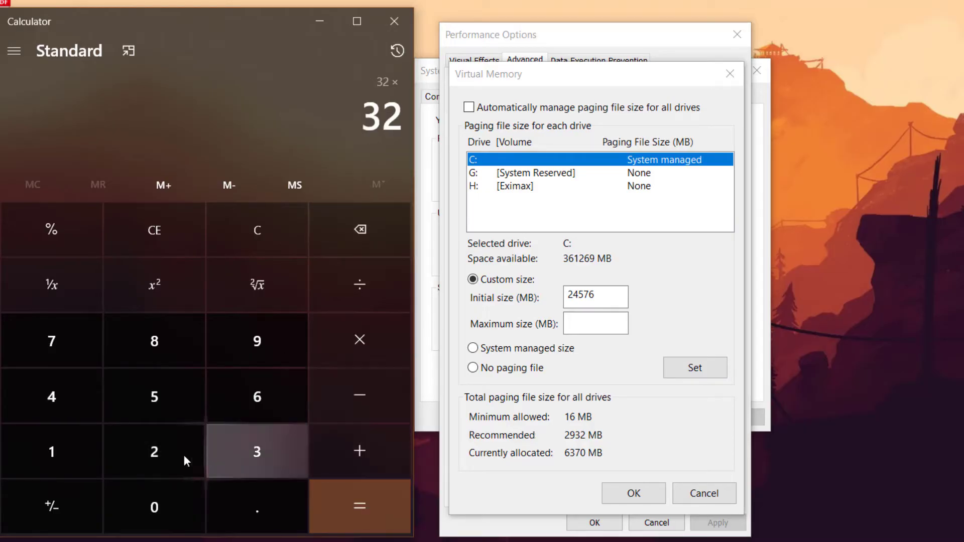
left_click(48, 452)
left_click(138, 492)
left_click(146, 452)
left_click(61, 400)
left_click(354, 504)
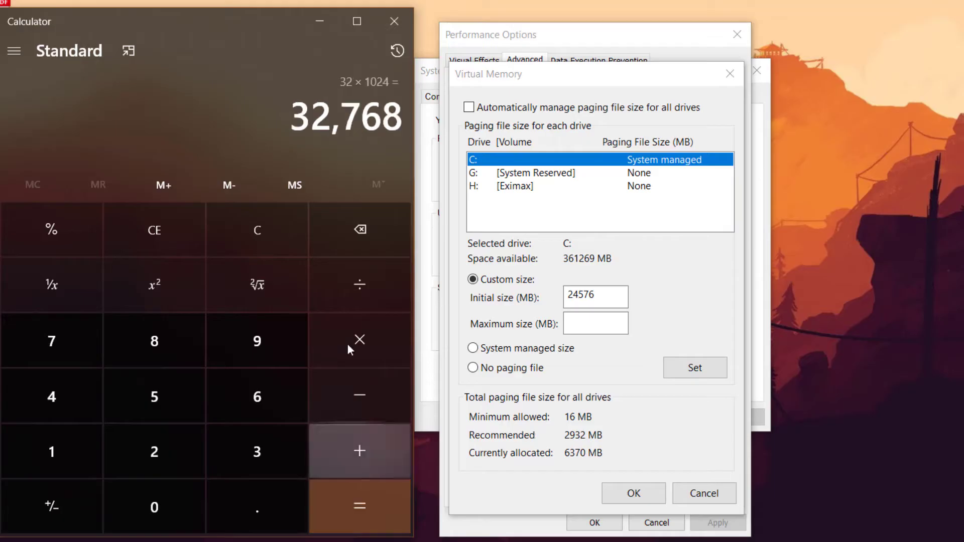
Copy the calculated result and set drive C's custom maximum paging file size to 32768 MB.
double_click(374, 119)
left_click(371, 119)
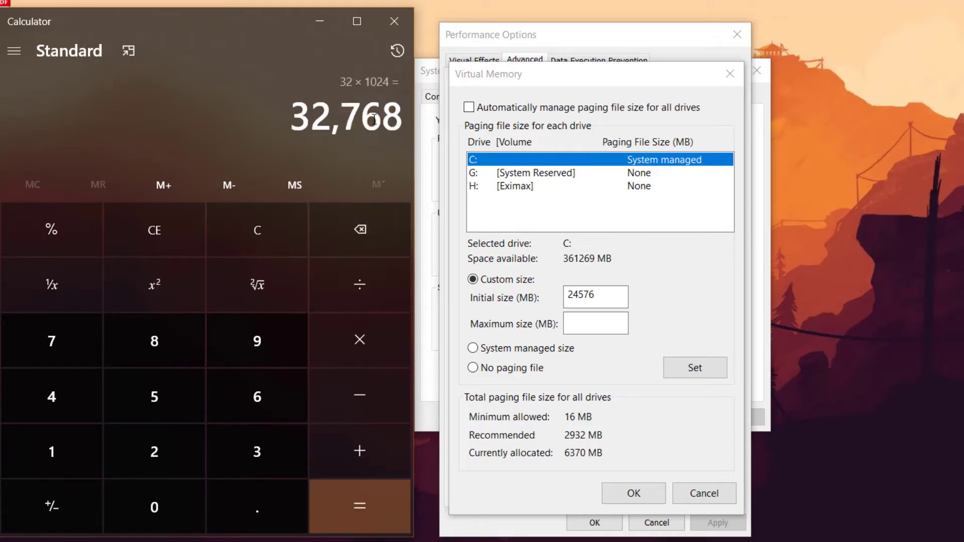
double_click(368, 119)
left_click(368, 119)
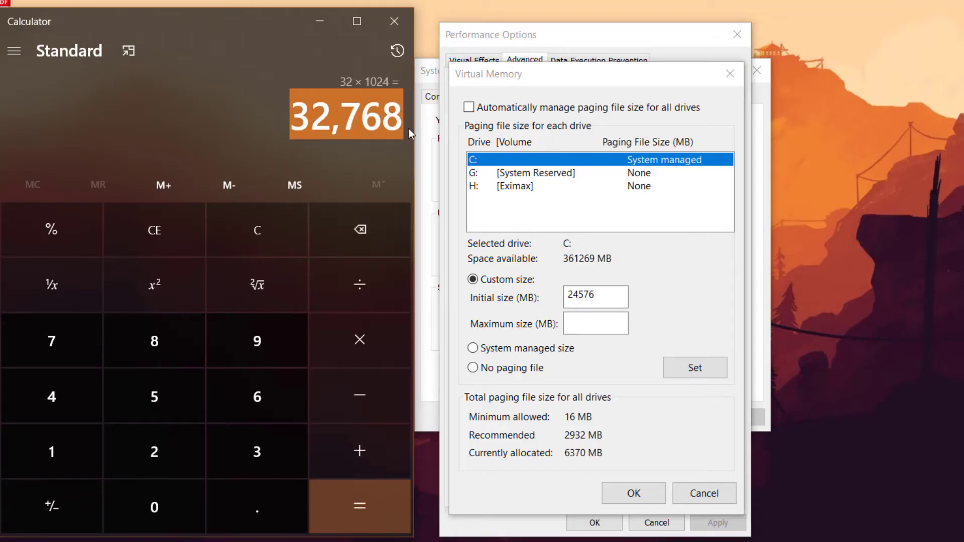
left_click(581, 320)
key("ctrl+v")
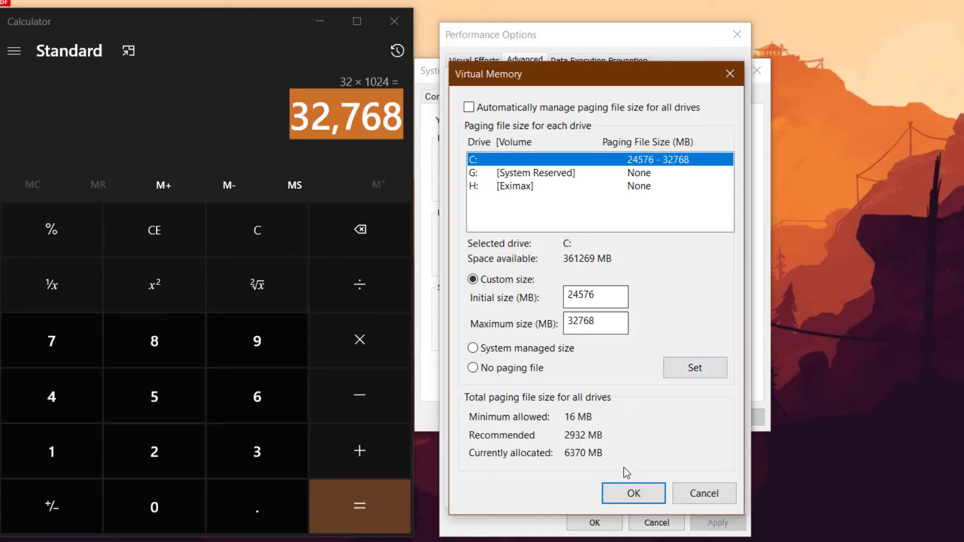
Confirm the virtual memory changes in all open system dialogs, postpone the restart and close Calculator.
left_click(634, 494)
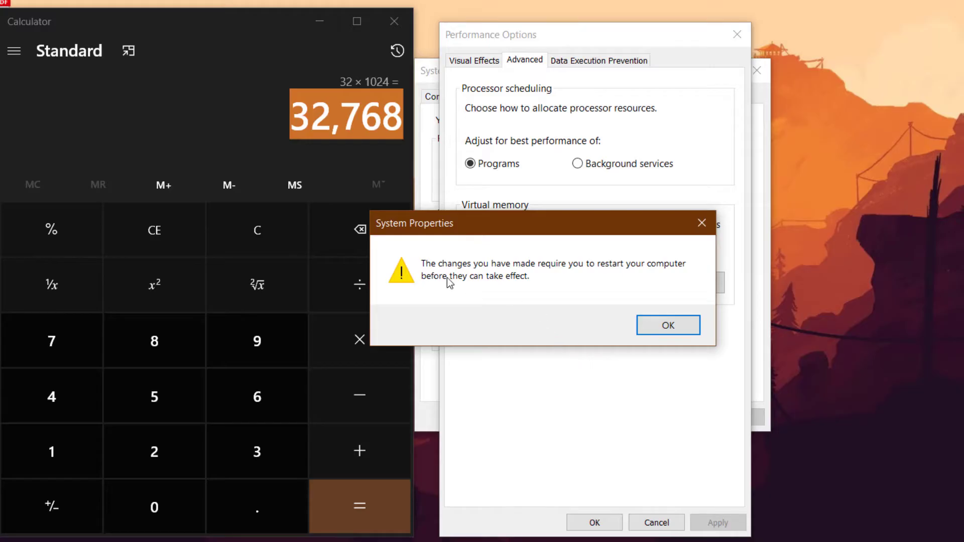
left_click(673, 334)
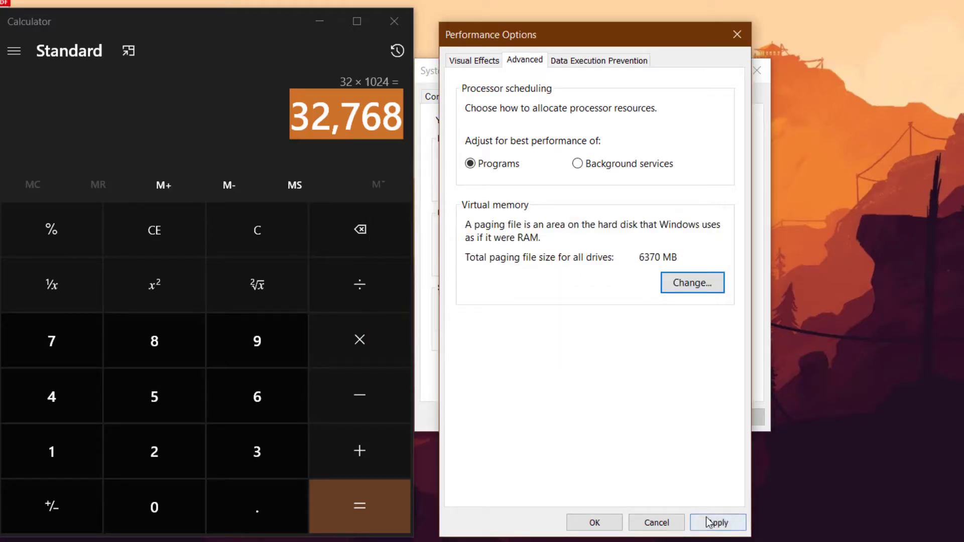
left_click(613, 526)
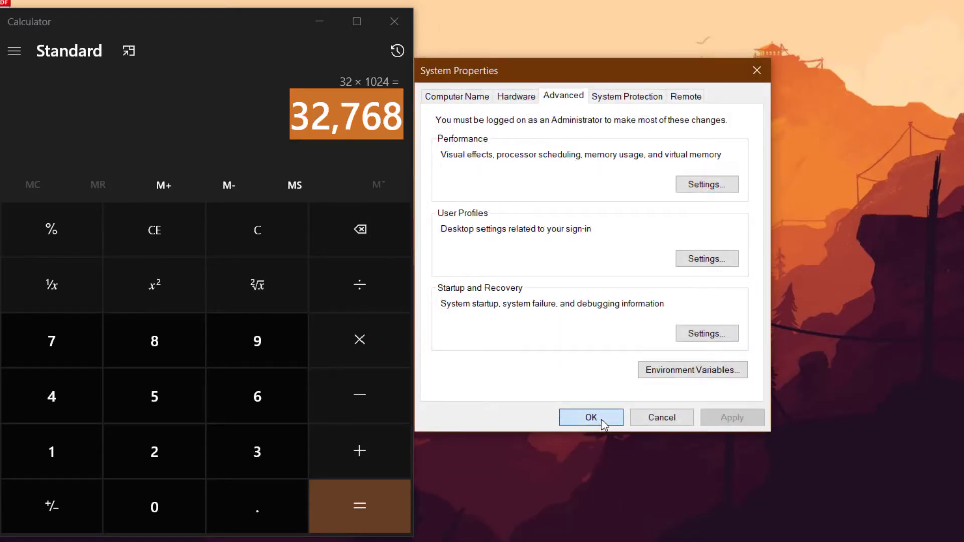
left_click(601, 419)
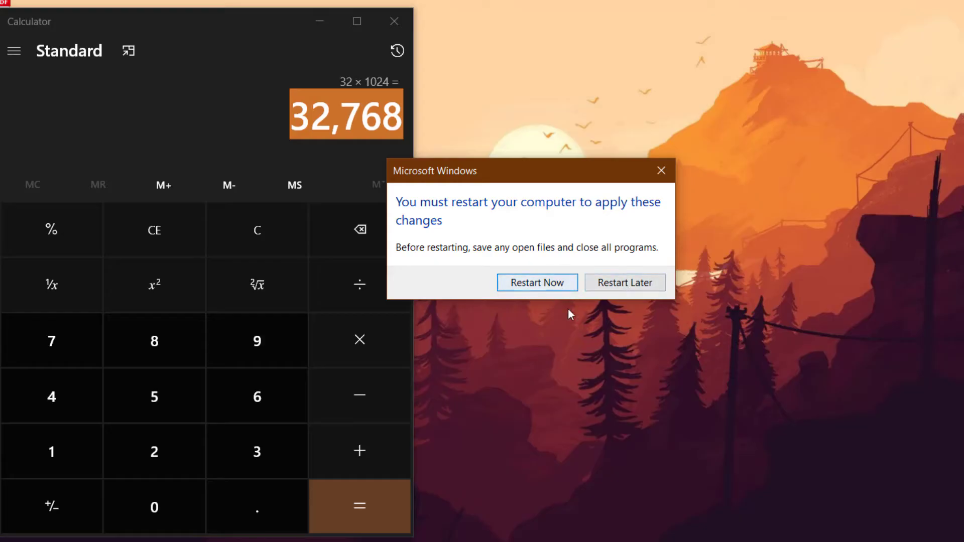
left_click(622, 287)
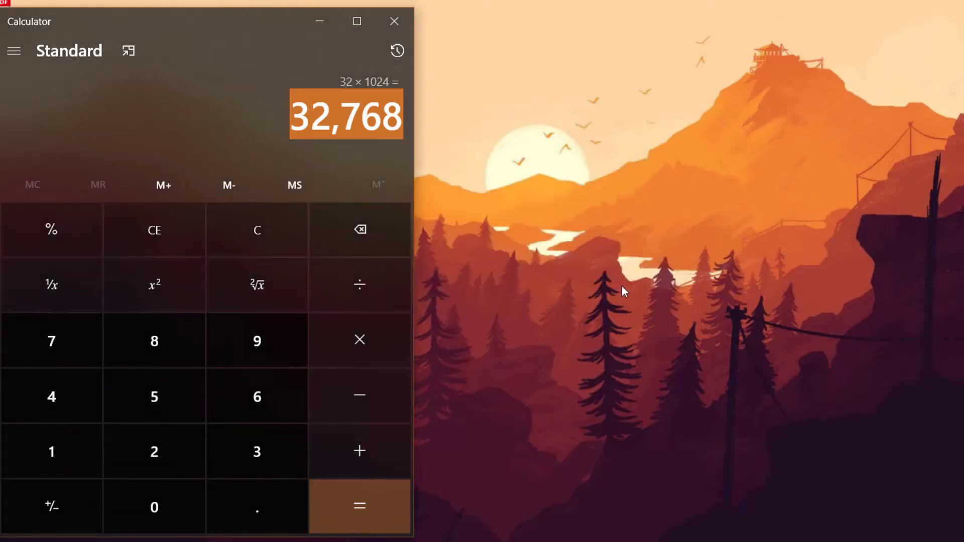
left_click(407, 29)
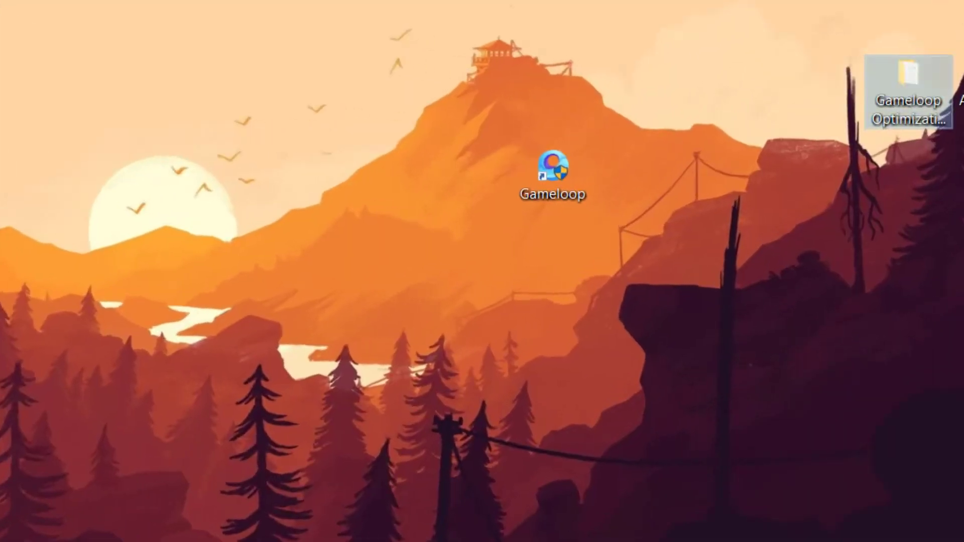
Open the Ultimate performance Code text file from the desktop's Gameloop Optimization Pack folder and copy its powercfg command.
left_click_drag(552, 301, 730, 389)
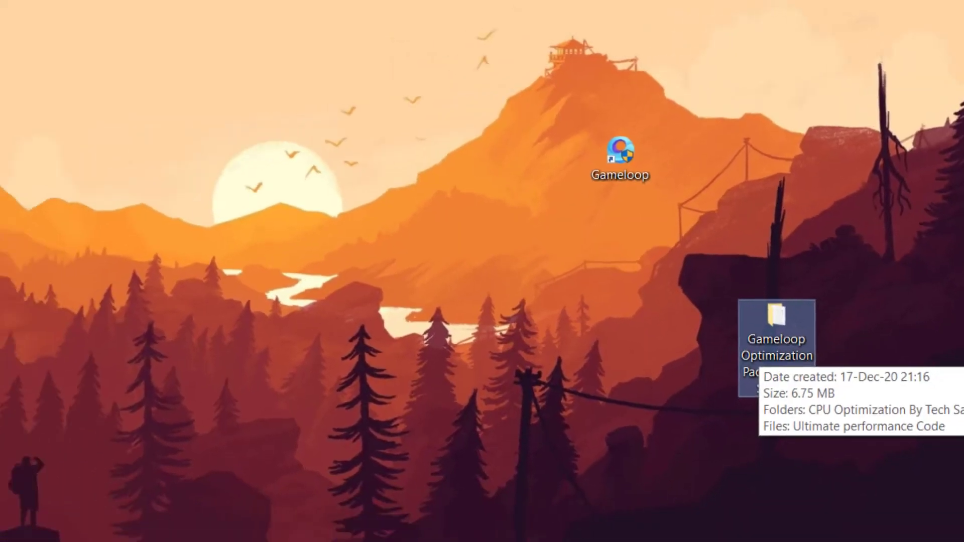
double_click(730, 357)
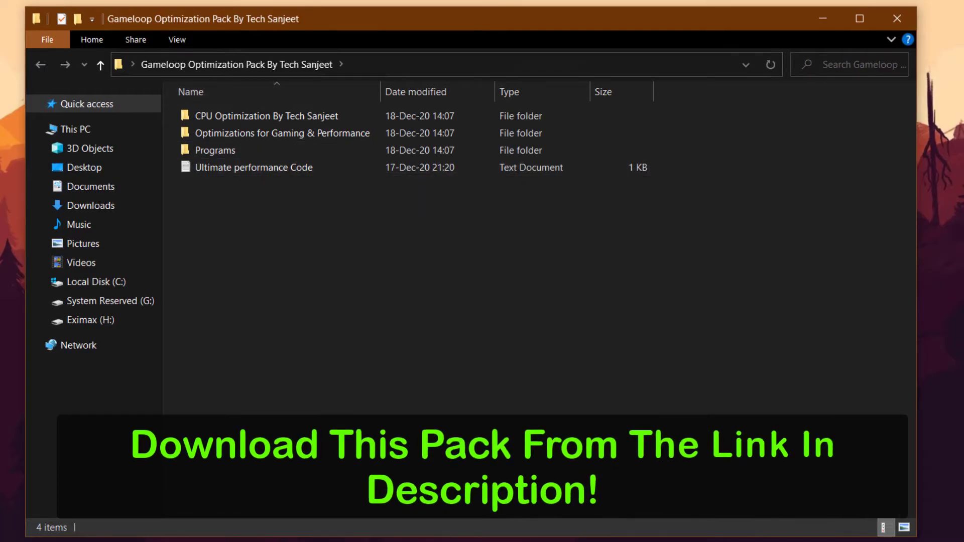
double_click(253, 168)
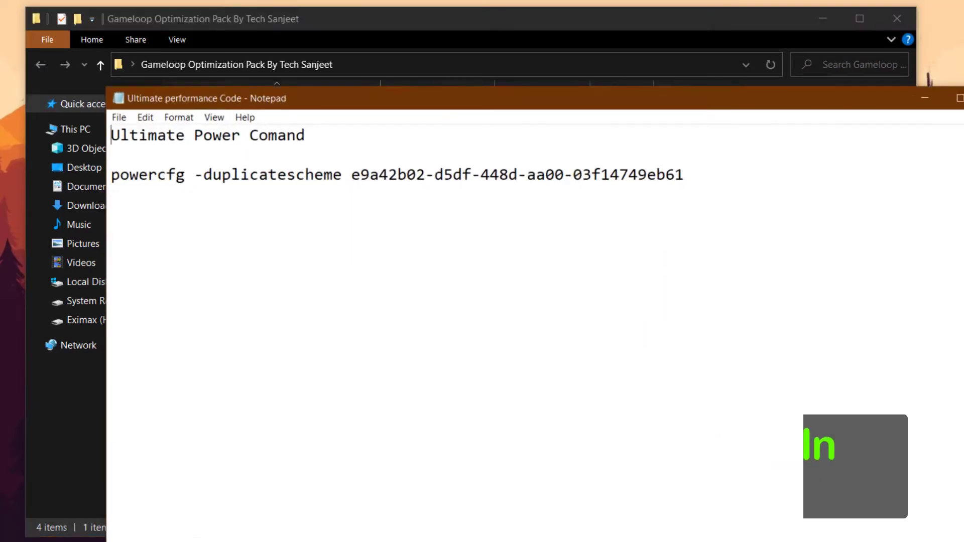
left_click_drag(98, 170, 688, 170)
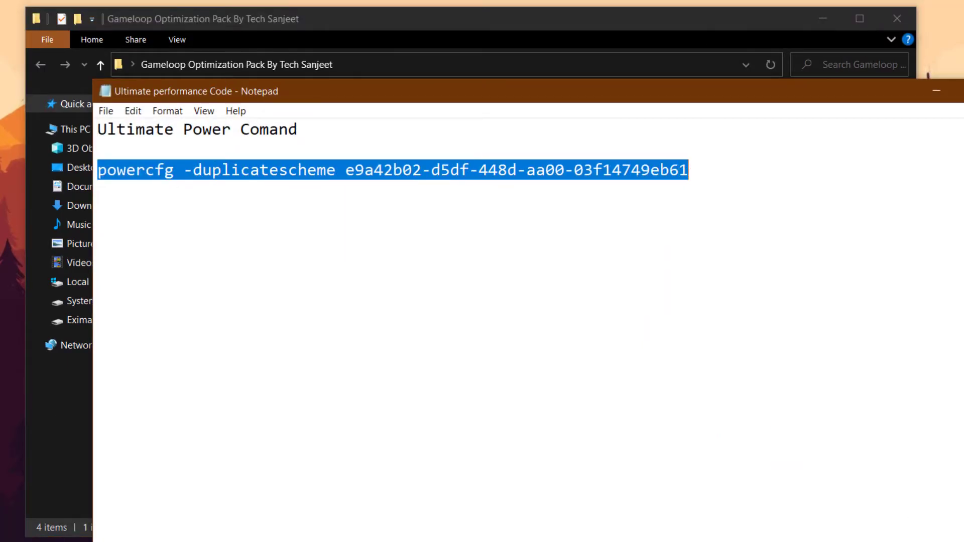
right_click(653, 166)
left_click(689, 208)
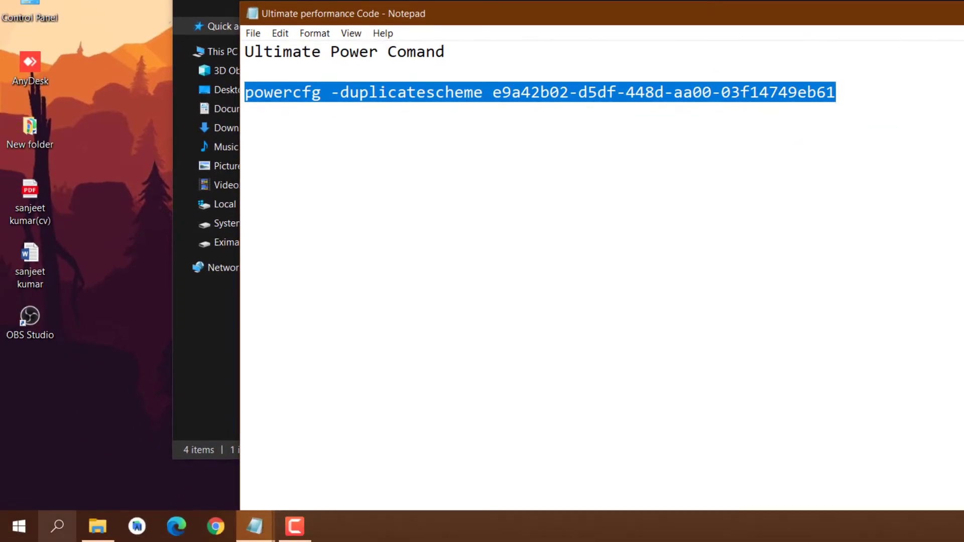
Run powercfg -duplicatescheme e9a42b02-d5df-448d-aa00-03f14749eb61 in an administrator Command Prompt.
left_click(57, 527)
type("cmd")
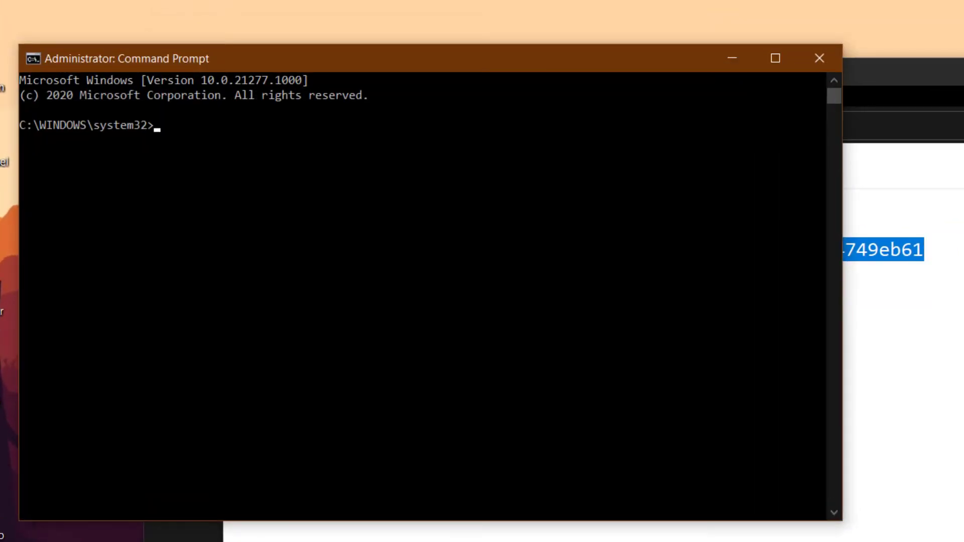
key("ctrl+v")
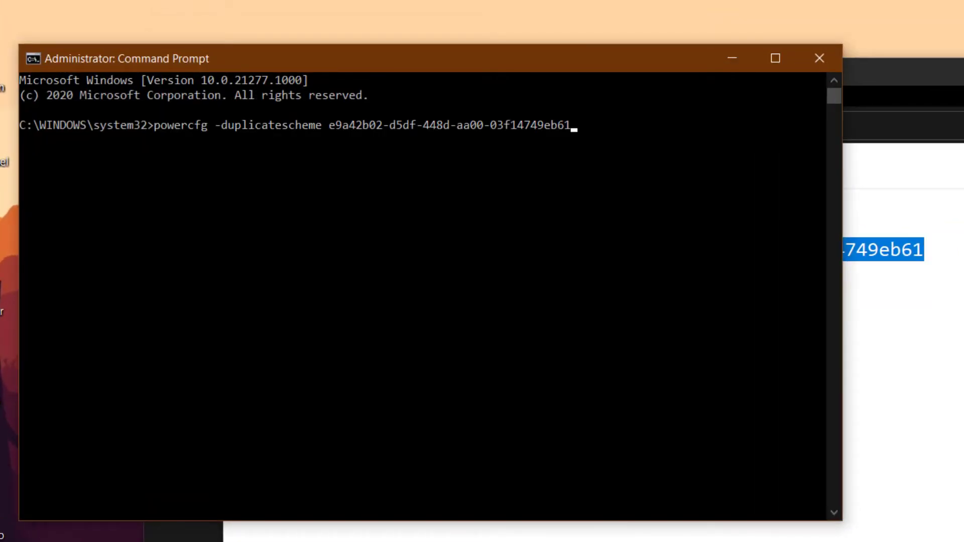
key("Return")
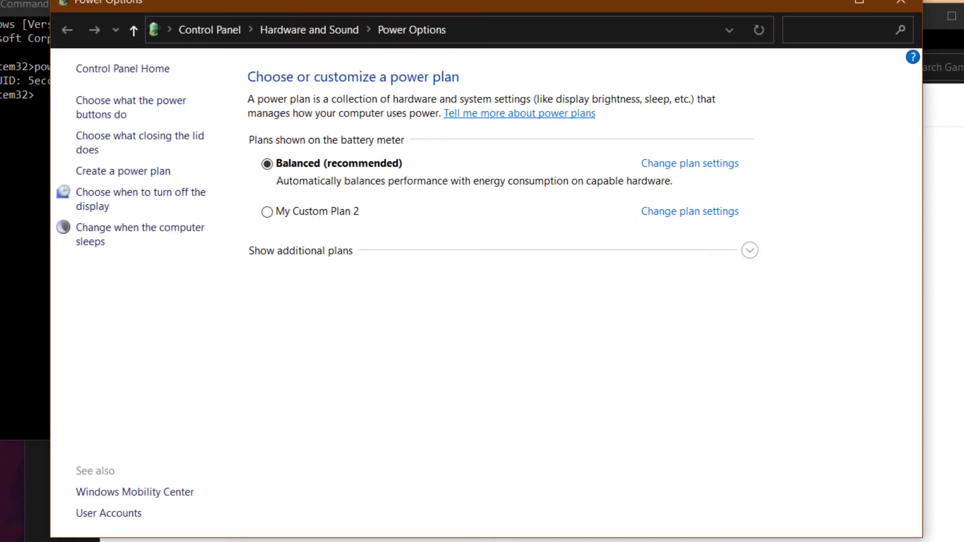
In Power Options, show the additional plans, select Ultimate Performance and open its plan settings.
left_click(750, 250)
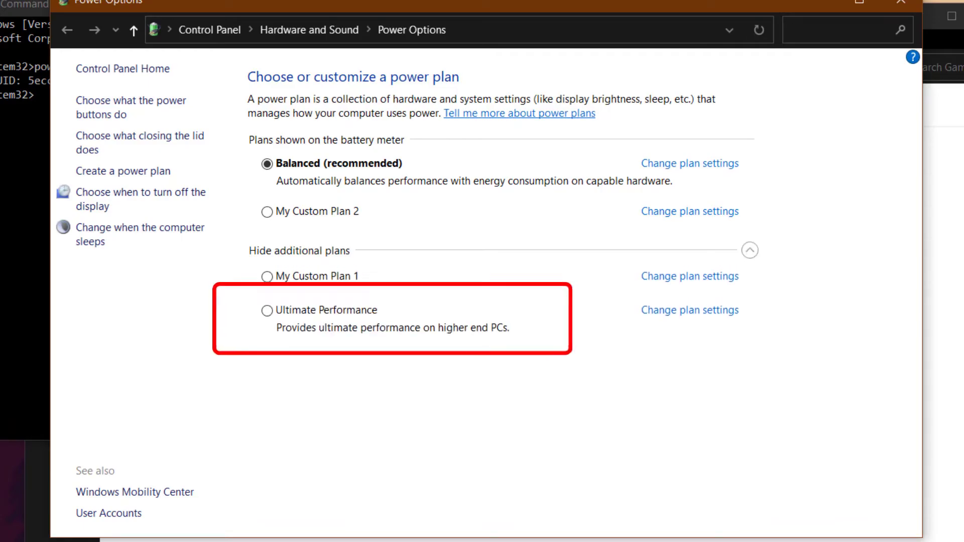
left_click(267, 311)
left_click(690, 311)
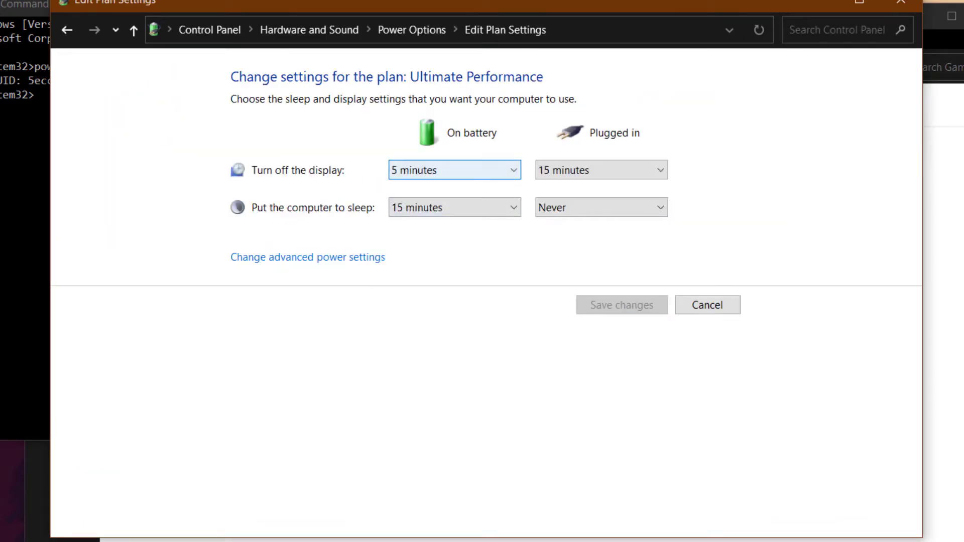
Set display turn-off on battery to 5 minutes and computer sleep to Never on battery and plugged in, then save the plan.
left_click(454, 169)
left_click(452, 229)
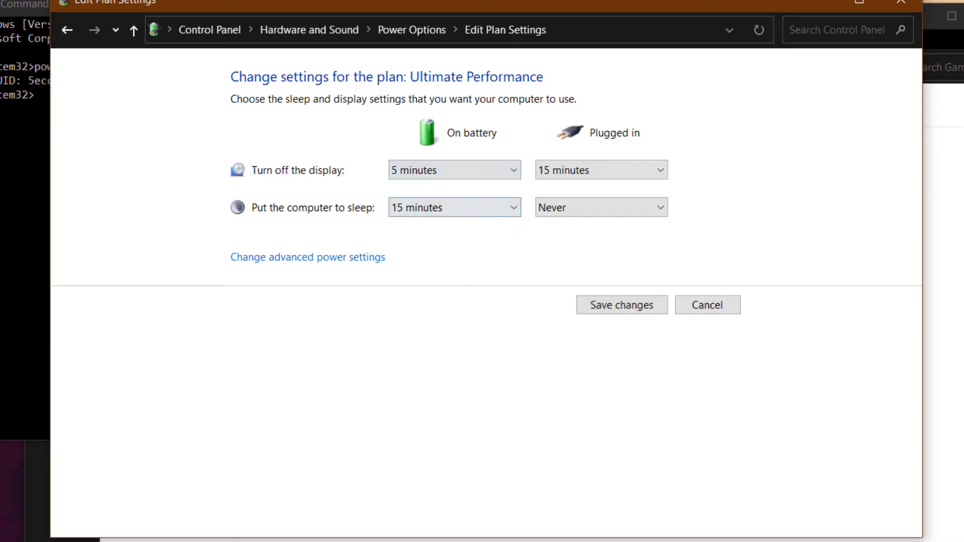
left_click(454, 207)
left_click(411, 436)
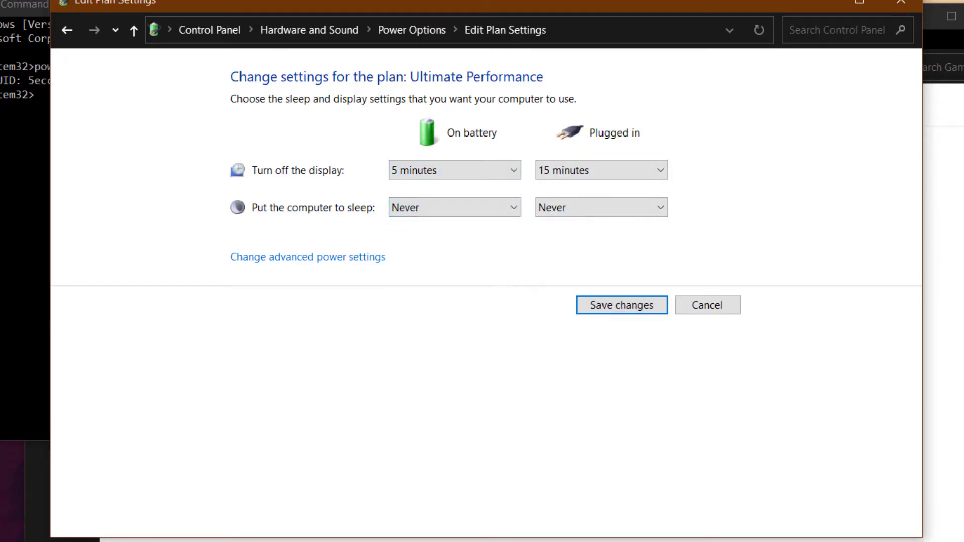
left_click(602, 207)
left_click(602, 437)
left_click(621, 305)
Reopen the Ultimate Performance plan's settings and bring up its advanced power settings.
left_click(690, 212)
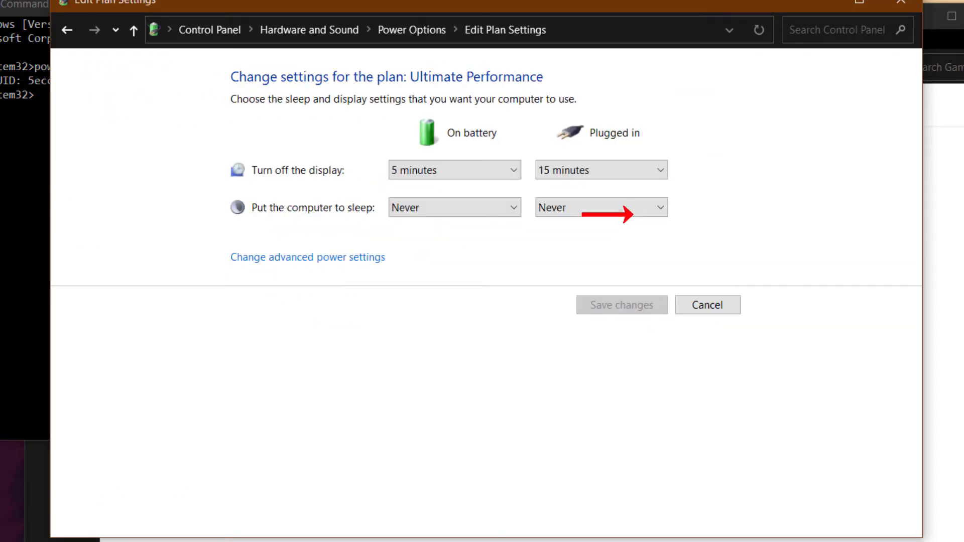
left_click(308, 257)
left_click_drag(100, 8, 471, 51)
scroll(402, 307, "down", 2)
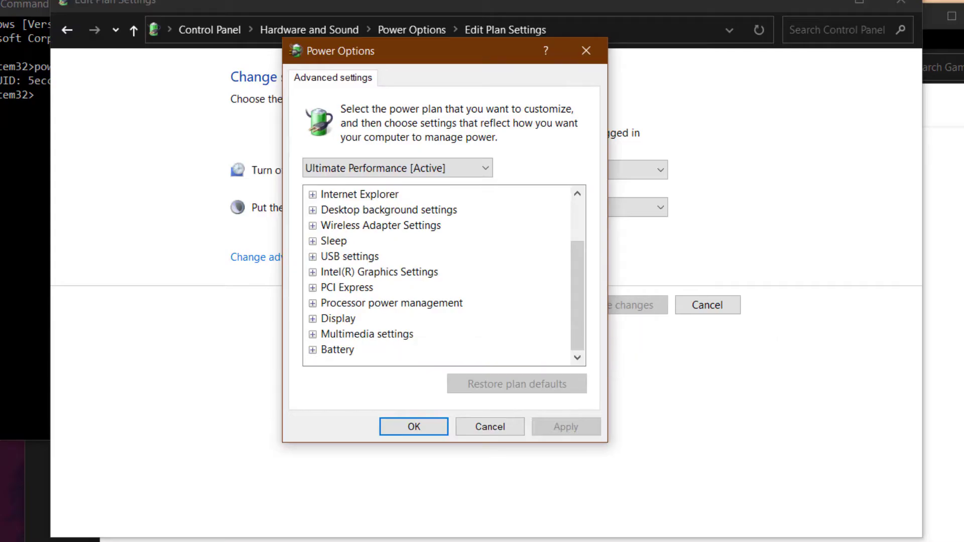
Set PCI Express Link State Power Management on battery to Off and collapse the PCI Express group.
left_click(312, 288)
left_click(326, 303)
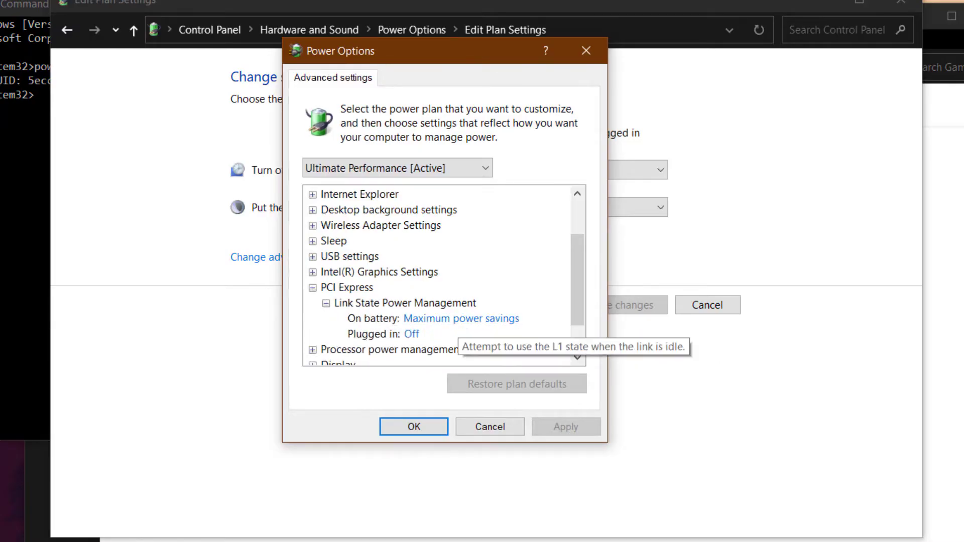
left_click(461, 319)
left_click(465, 318)
left_click(432, 333)
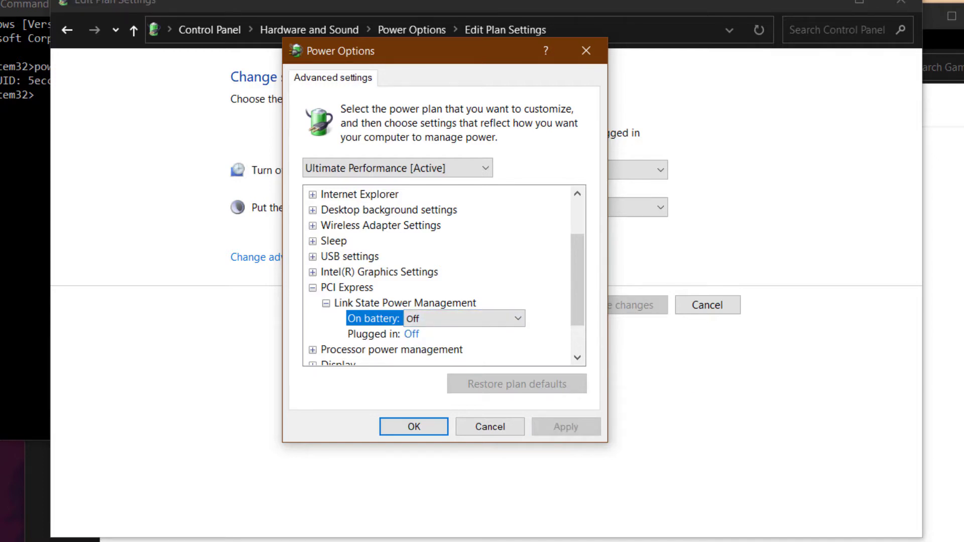
left_click(312, 287)
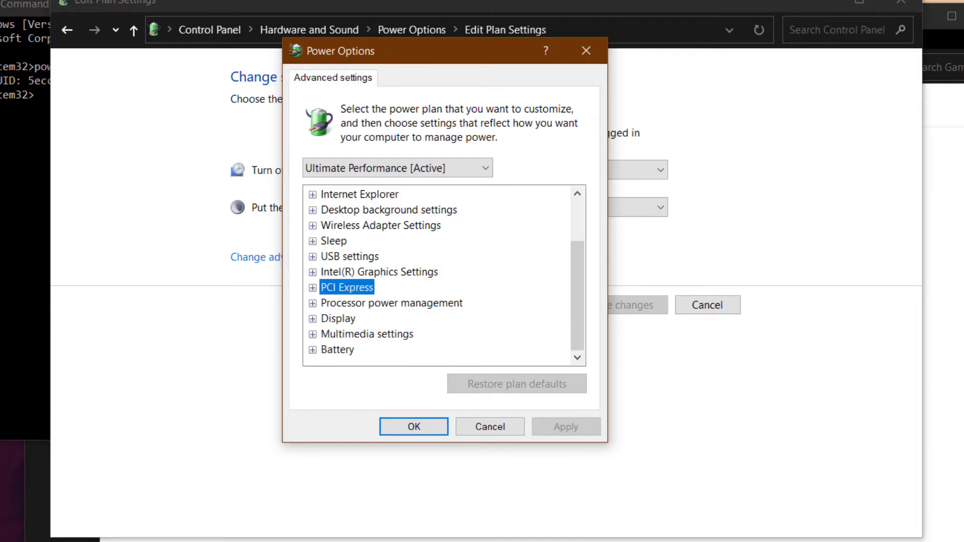
Set Intel(R) Graphics Power Plan on battery to Maximum Performance and collapse the Intel(R) Graphics Settings group.
left_click(313, 273)
left_click(326, 288)
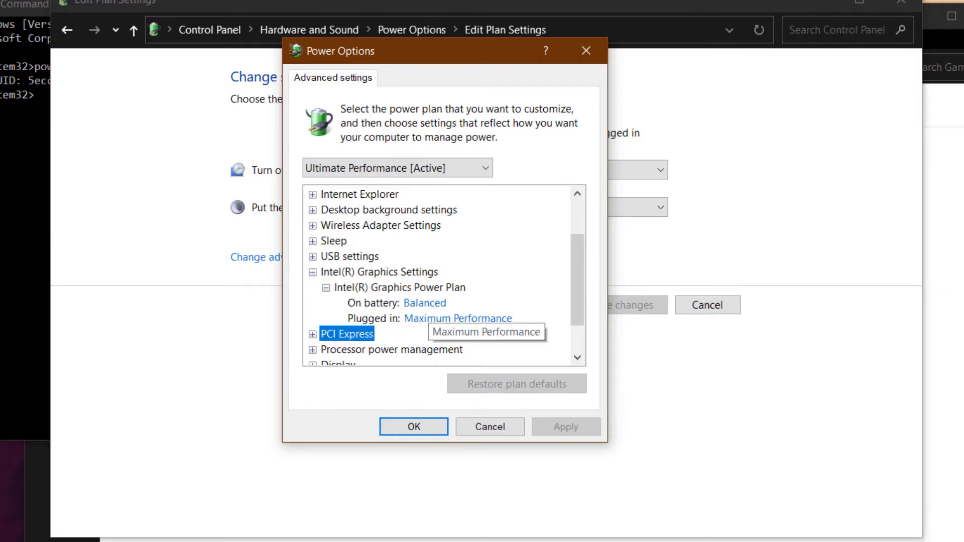
left_click(424, 303)
left_click(433, 303)
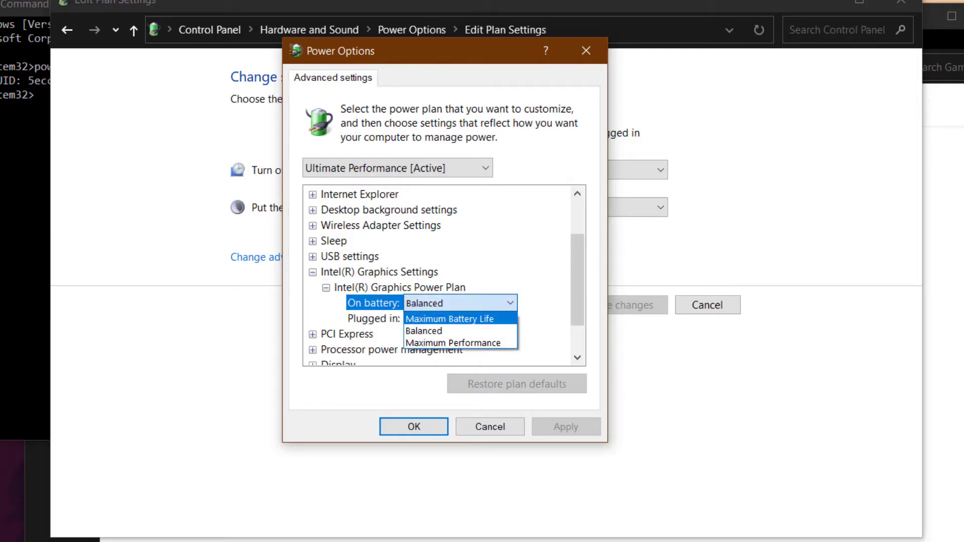
key("Down")
key("Down")
key("Return")
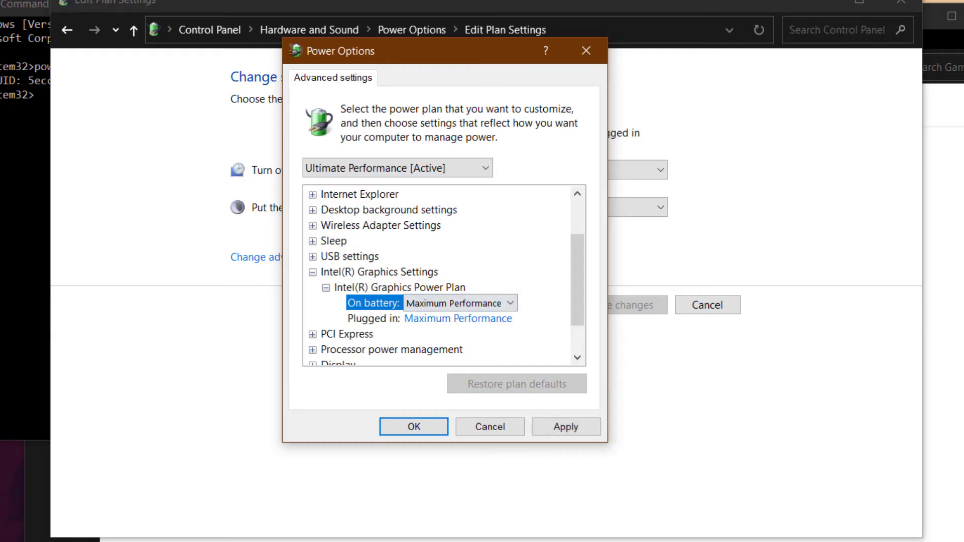
left_click(313, 273)
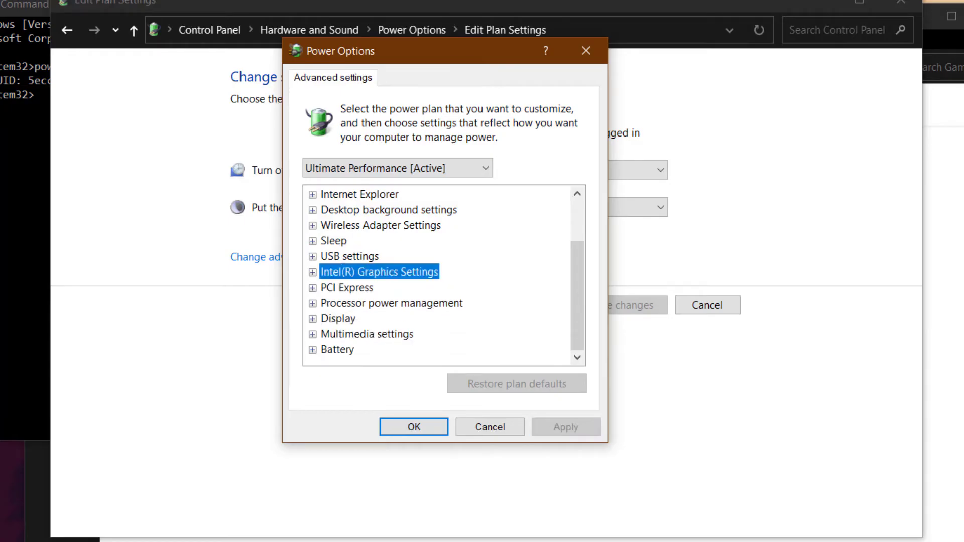
Check the display turn-off times under Display, accept the advanced power settings and close the plan settings.
left_click(313, 319)
scroll(372, 322, "down", 1)
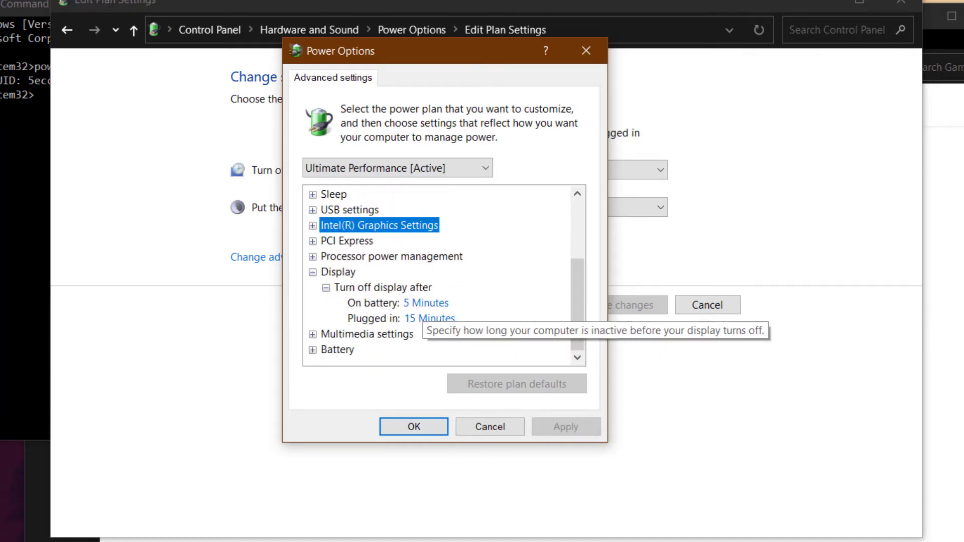
left_click(423, 303)
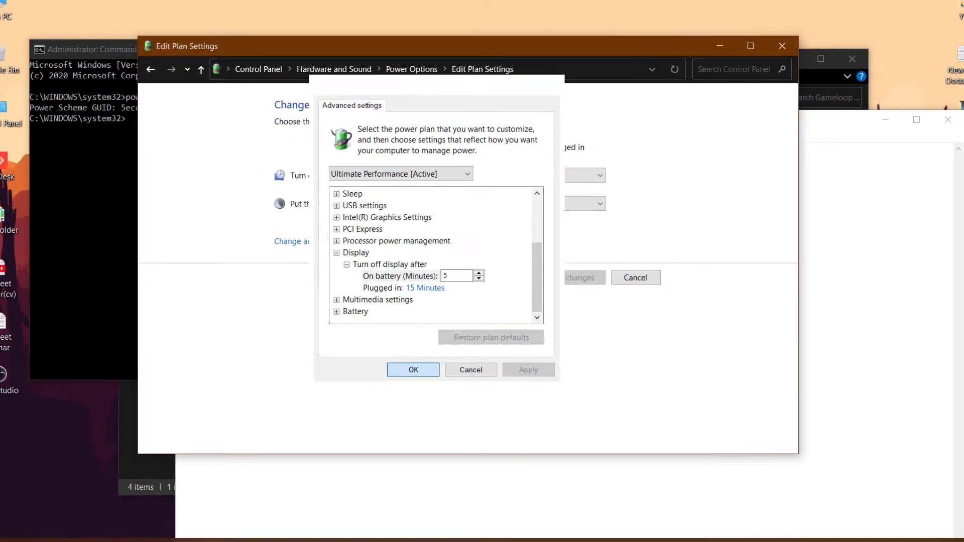
key("Return")
left_click(622, 273)
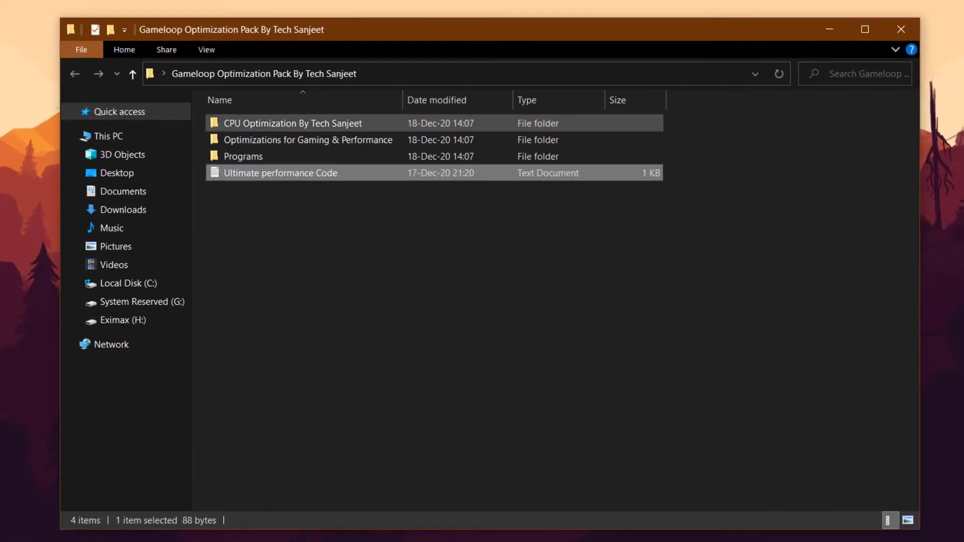
Open the CPU Optimization folder in the Gameloop optimization pack and inspect the CPU Optimize script in Notepad.
double_click(281, 123)
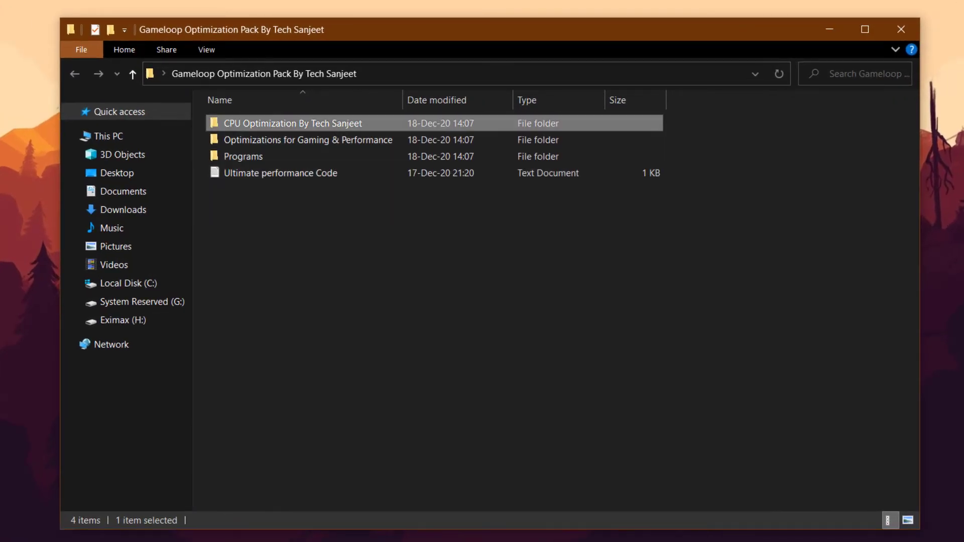
right_click(259, 127)
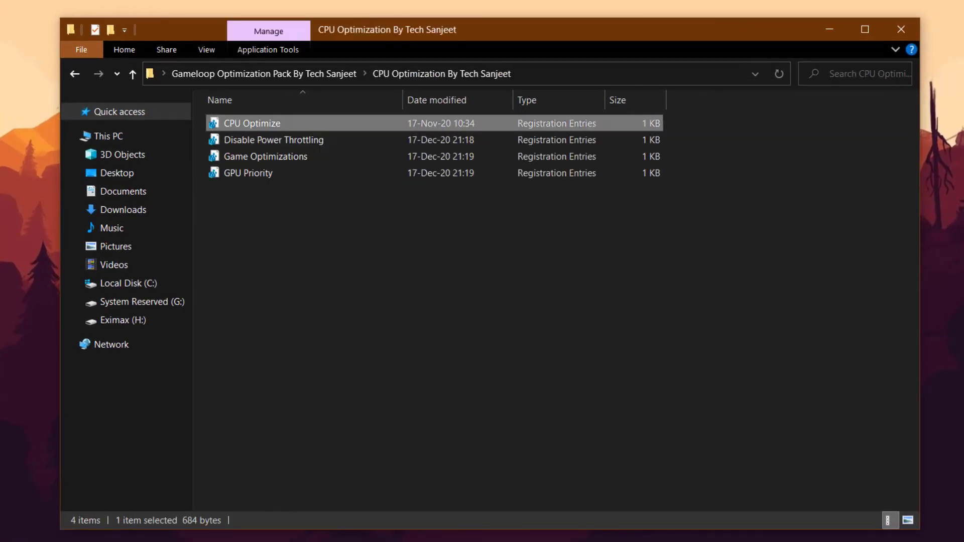
left_click(284, 147)
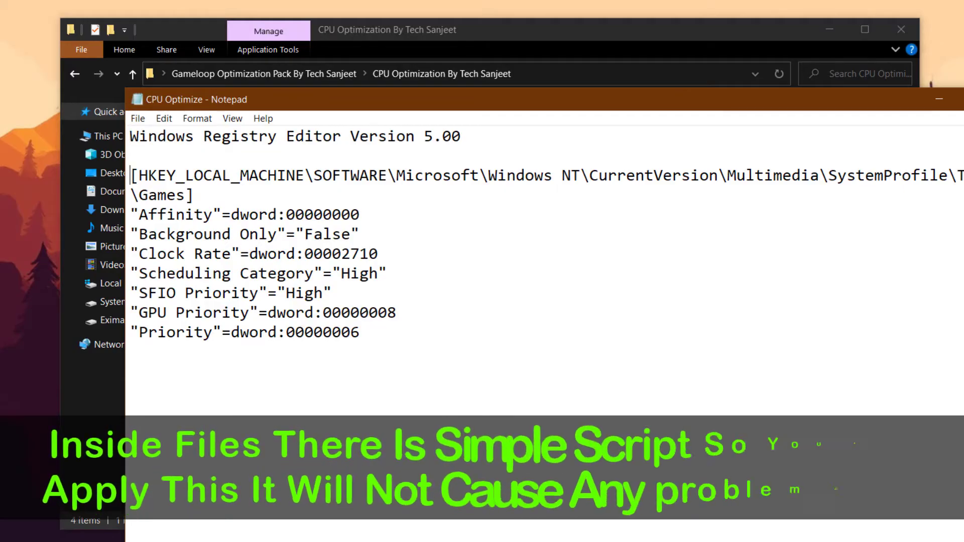
left_click_drag(131, 176, 397, 314)
left_click(402, 342)
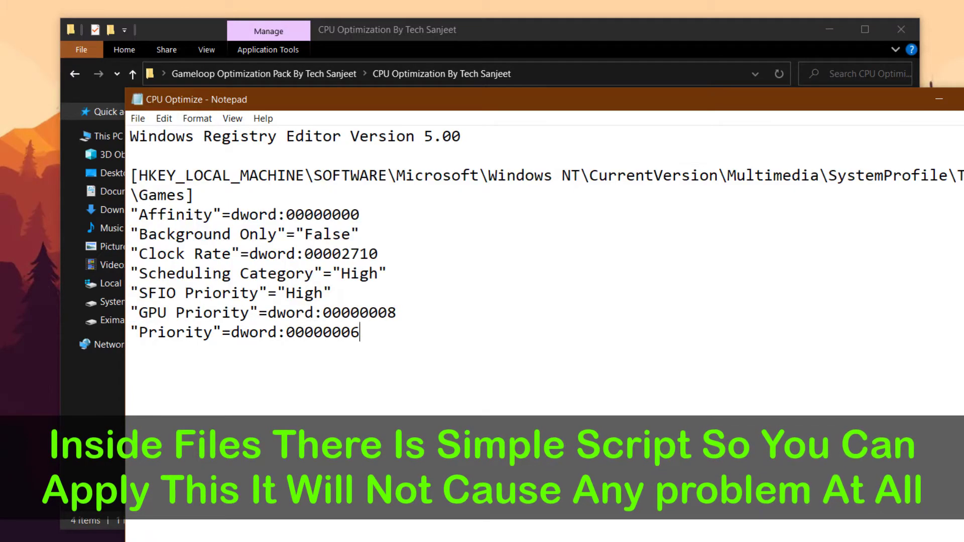
key("alt+F4")
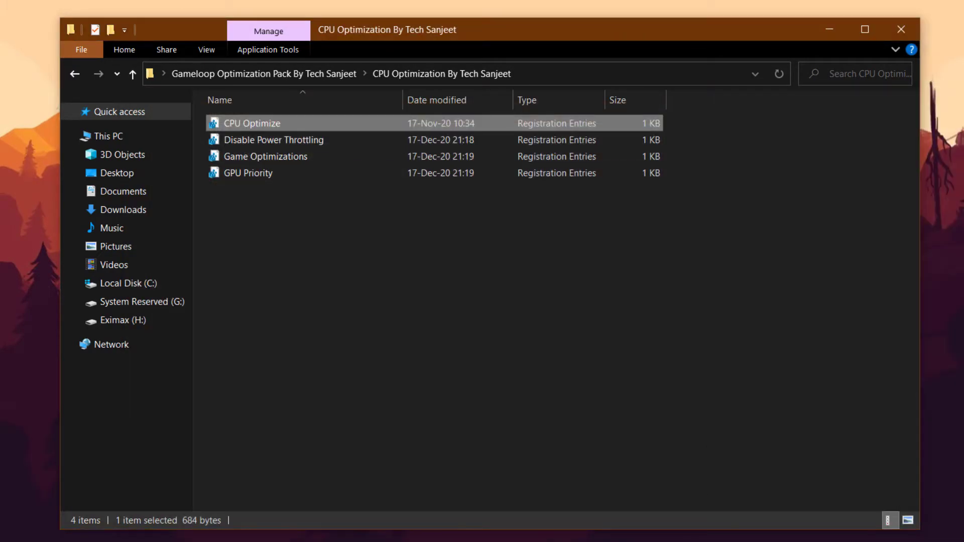
Merge the CPU Optimize and Disable Power Throttling files into the registry.
key("Return")
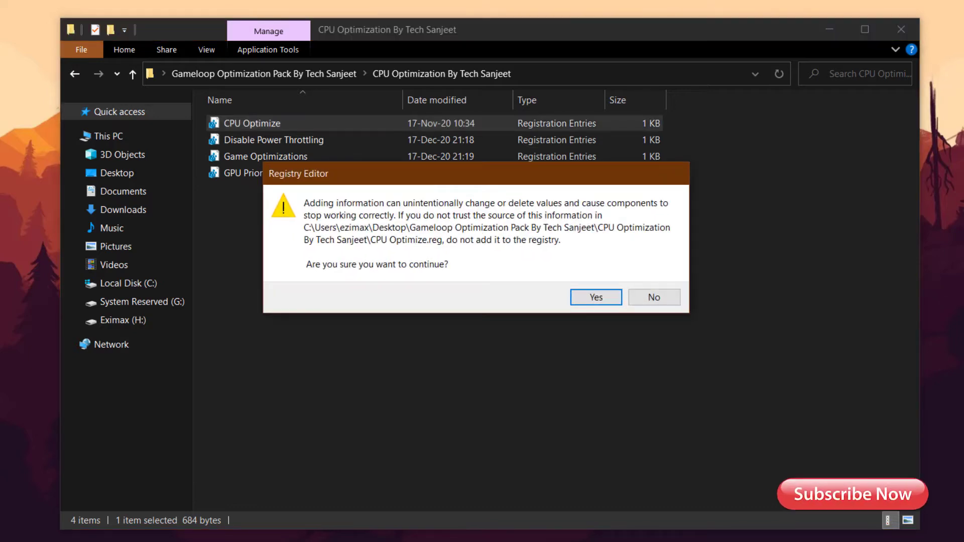
key("Return")
key("Return")
key("Down")
key("shift+F10")
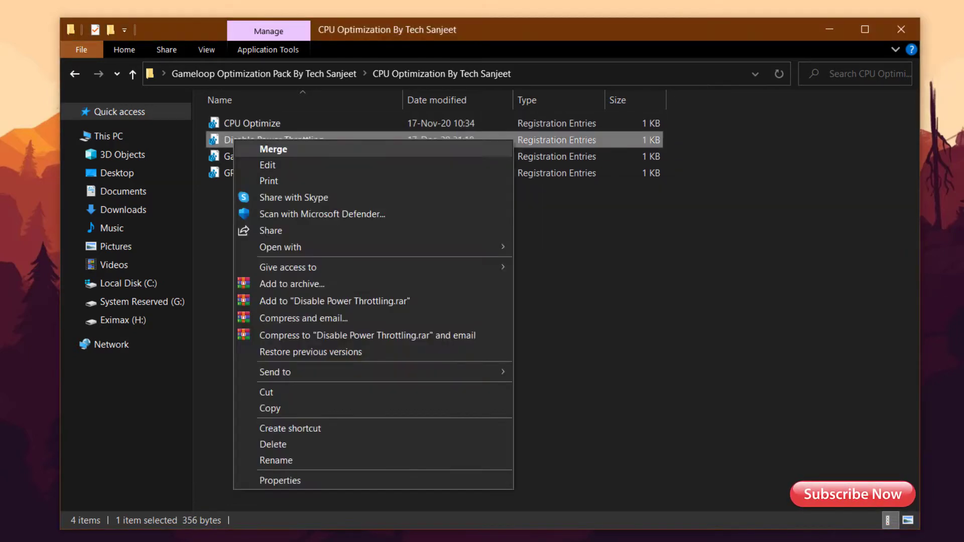
key("Return")
key("Return")
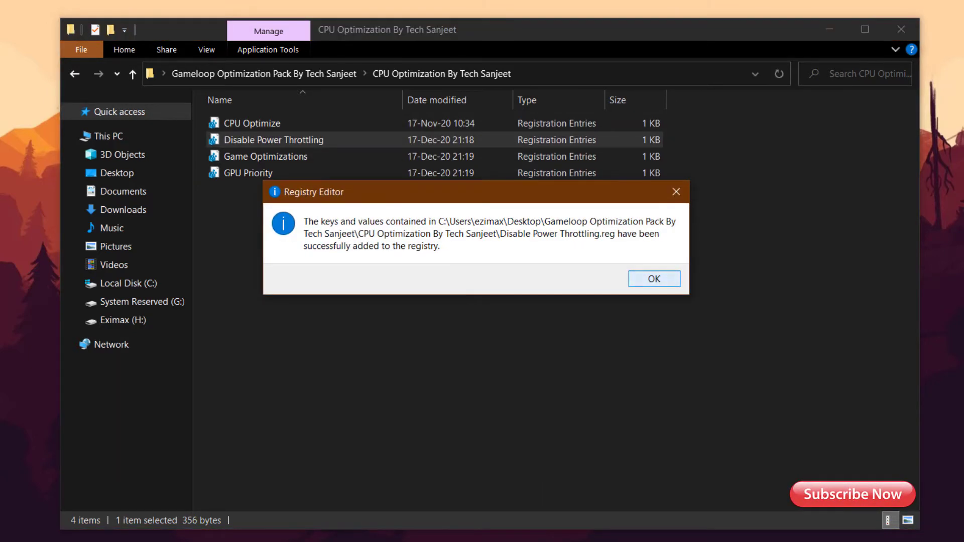
key("Return")
Merge the Game Optimizations and GPU Priority files into the registry.
key("Down")
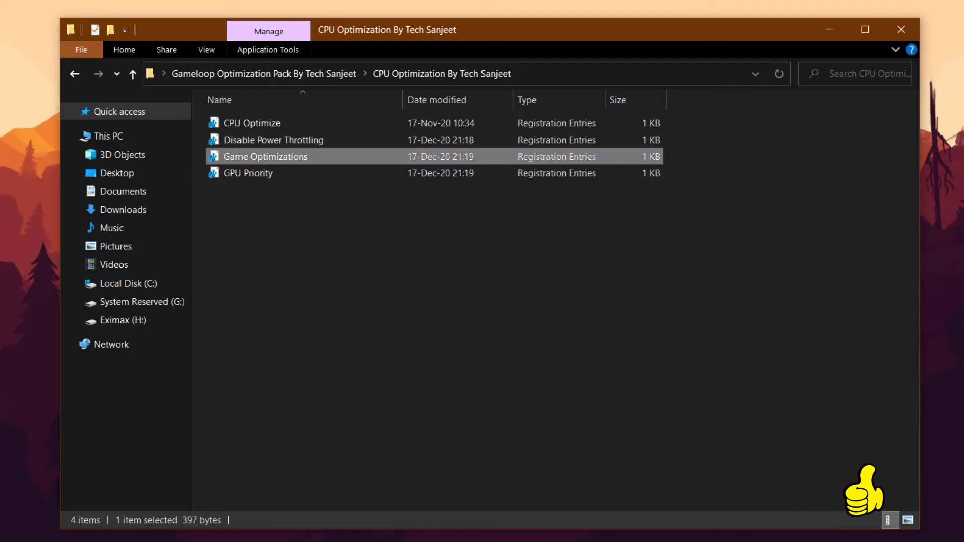
key("Return")
key("Return")
key("Return")
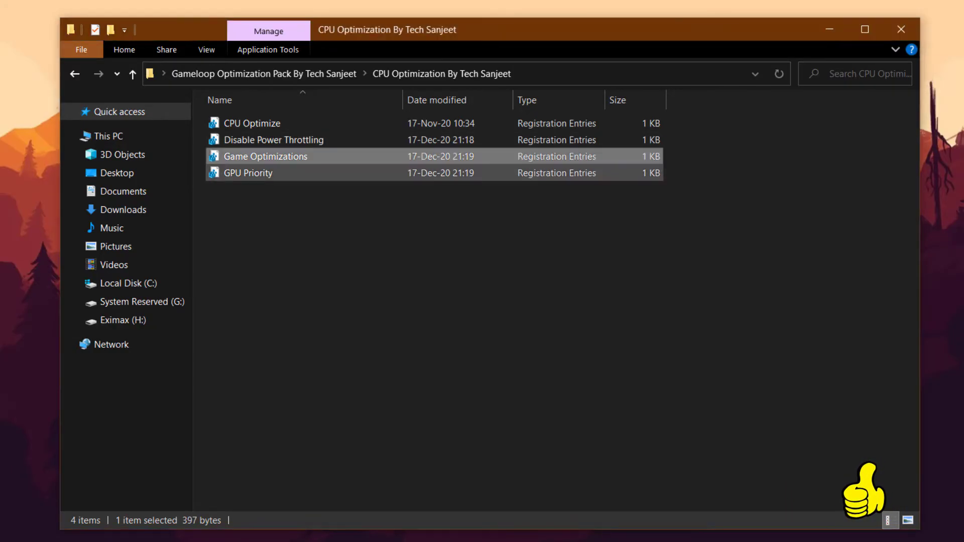
key("Down")
key("Up")
key("Down")
key("Return")
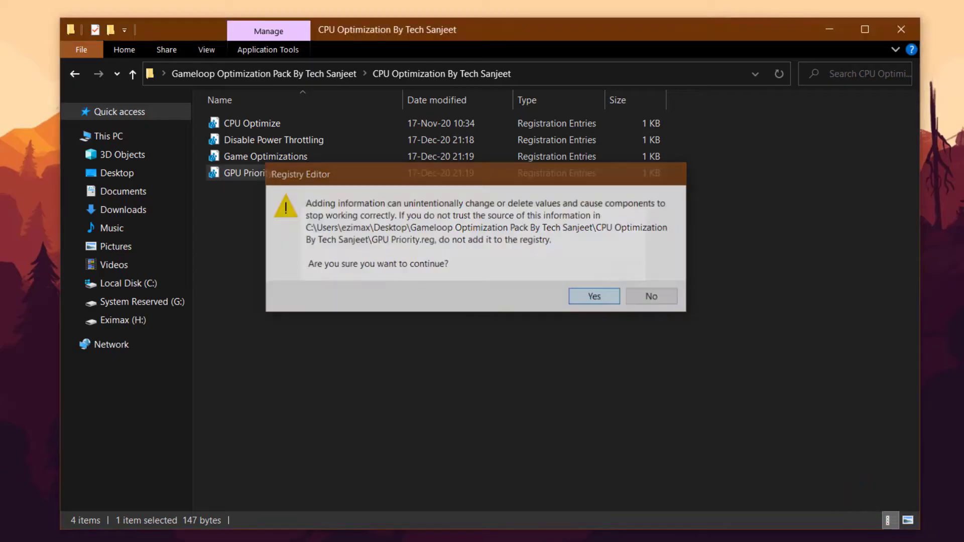
key("Return")
key("Return")
Open the pack's Optimizations for Gaming & Performance folder and inspect the CPU Optimization for Gameing script in Notepad.
key("BackSpace")
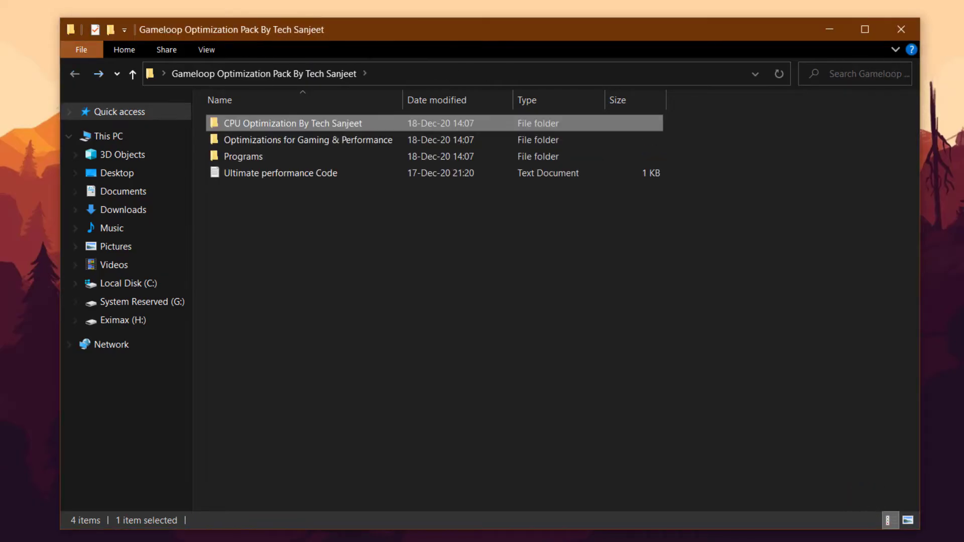
key("Down")
key("Return")
key("Down")
key("shift+F10")
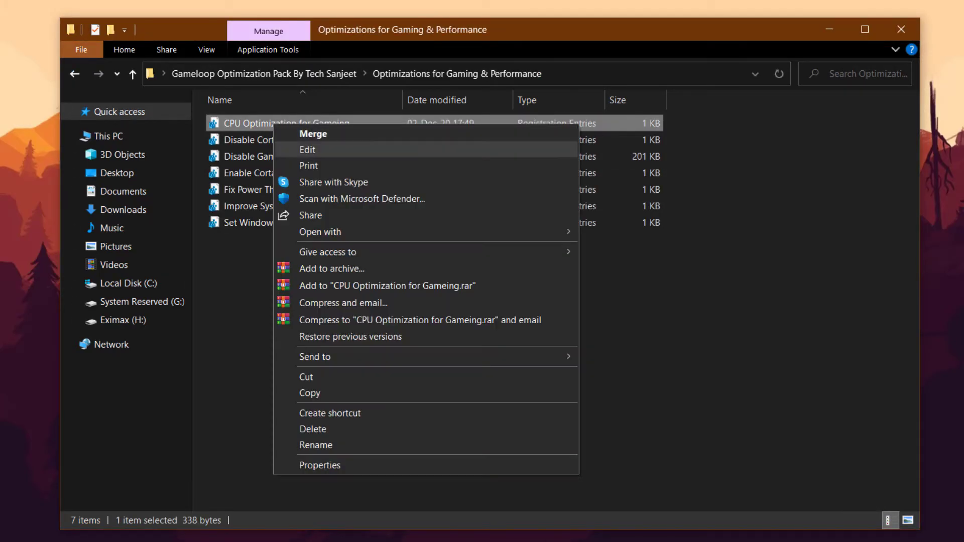
left_click(307, 150)
left_click_drag(357, 335, 241, 136)
left_click(382, 234)
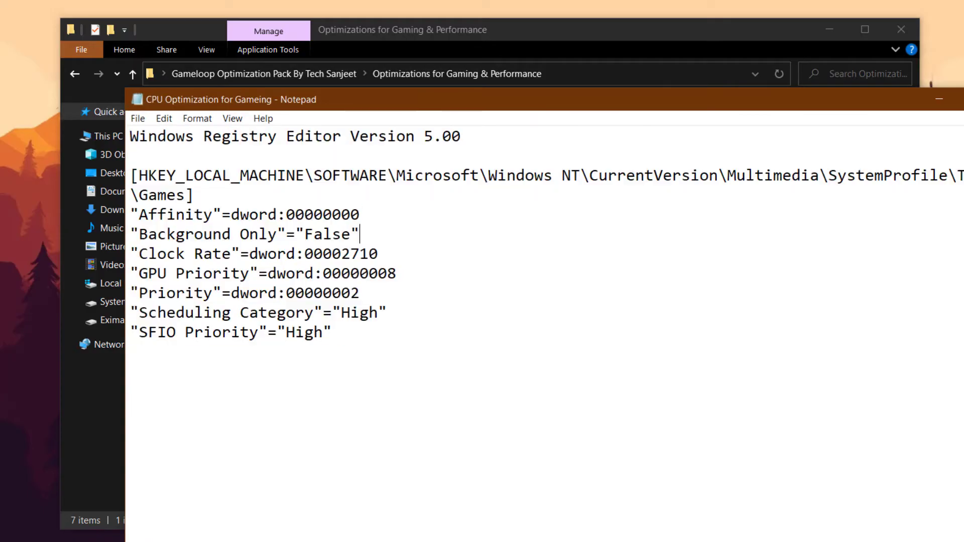
key("alt+F4")
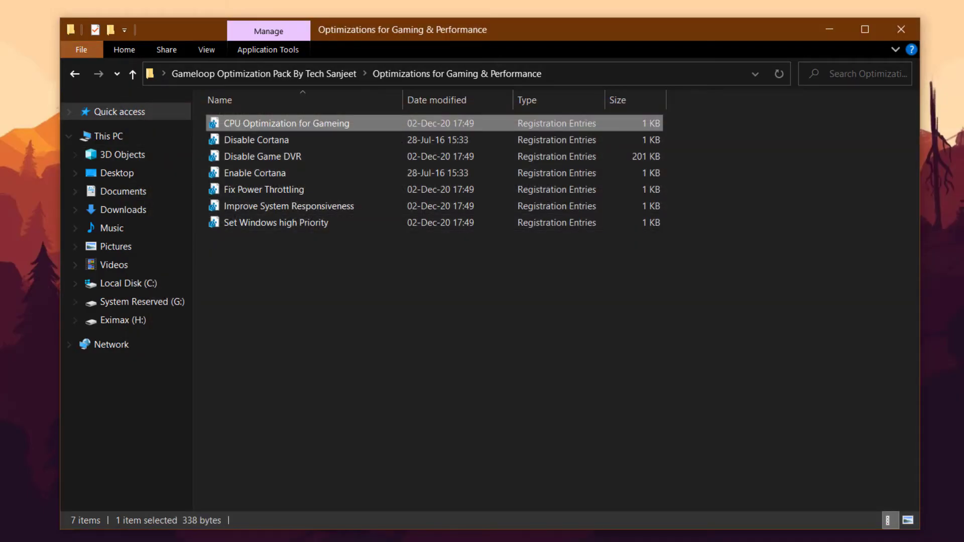
Merge the CPU Optimization for Gameing file into the registry.
key("Return")
key("Return")
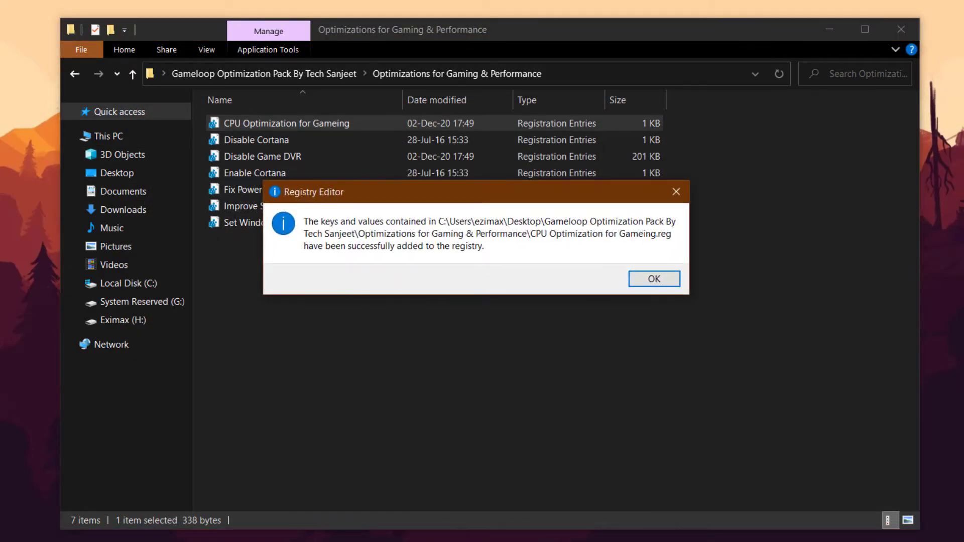
key("Return")
left_click(256, 140)
left_click(286, 124)
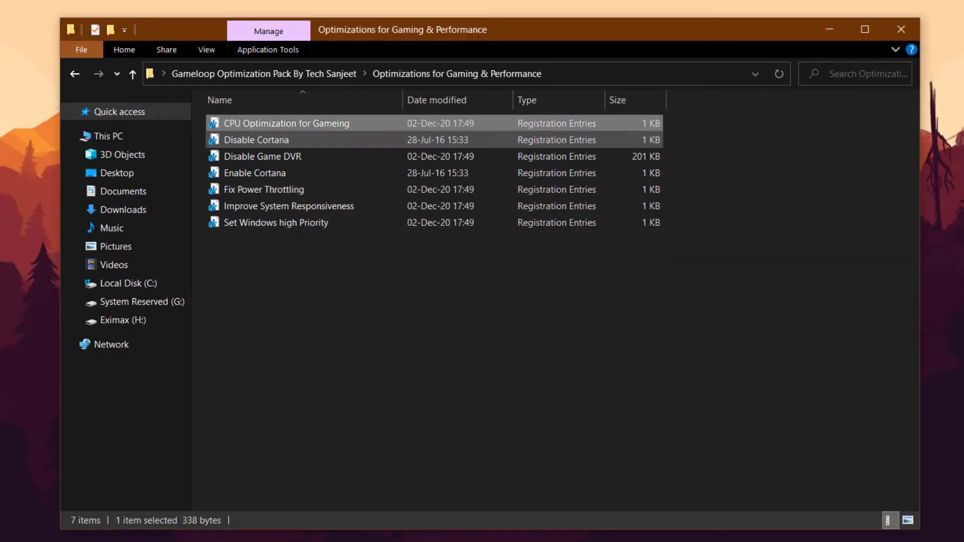
key("Return")
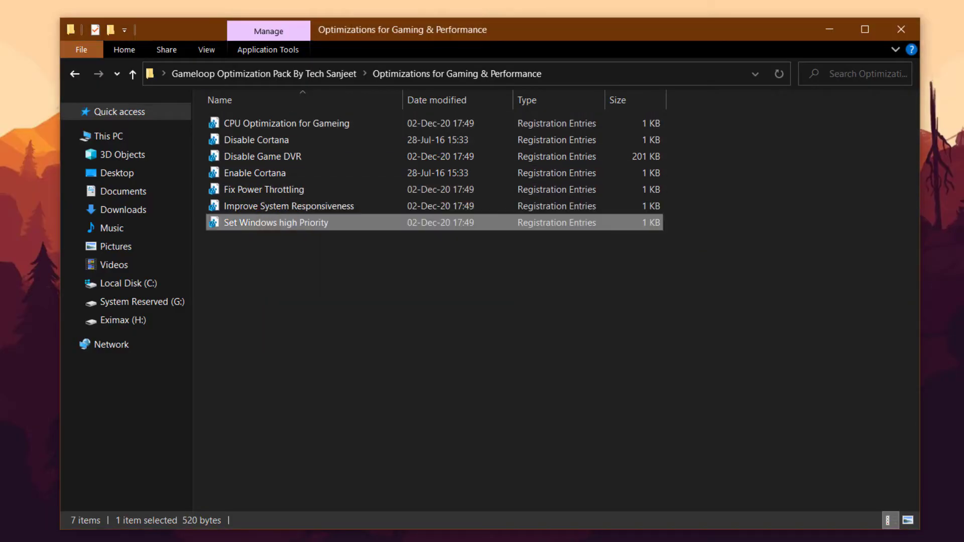
left_click_drag(343, 308, 280, 122)
left_click(252, 174)
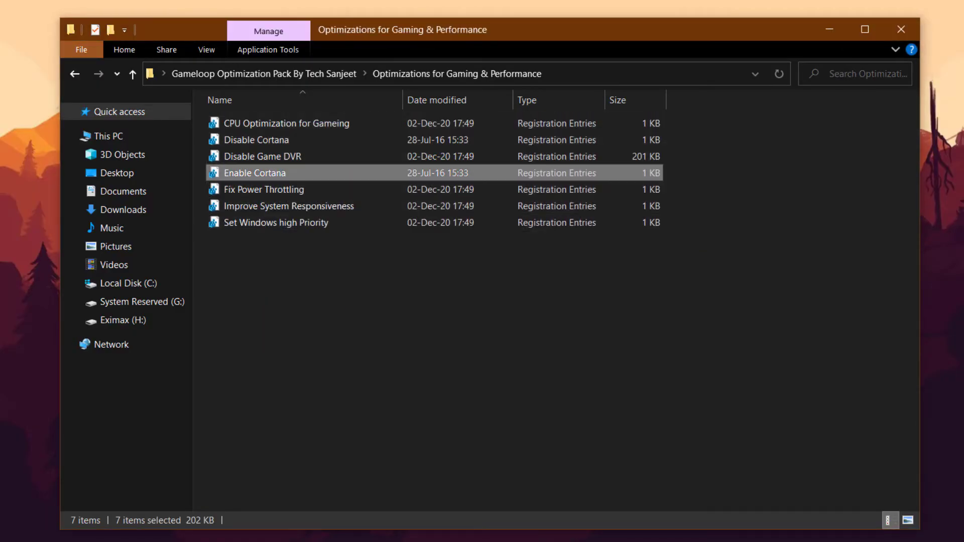
Open the pack's Programs folder, review the CleanTempFiles batch script in Notepad and run it.
key("BackSpace")
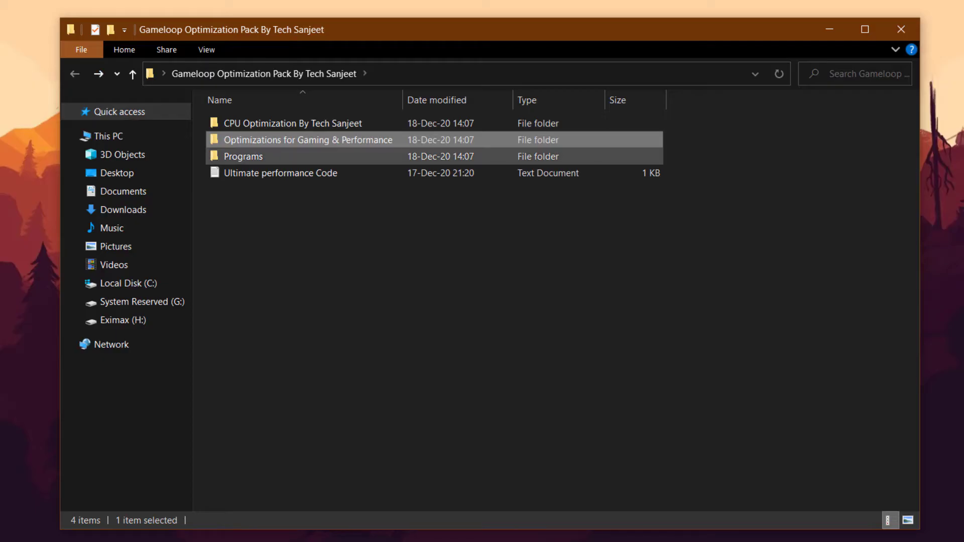
double_click(243, 156)
key("Down")
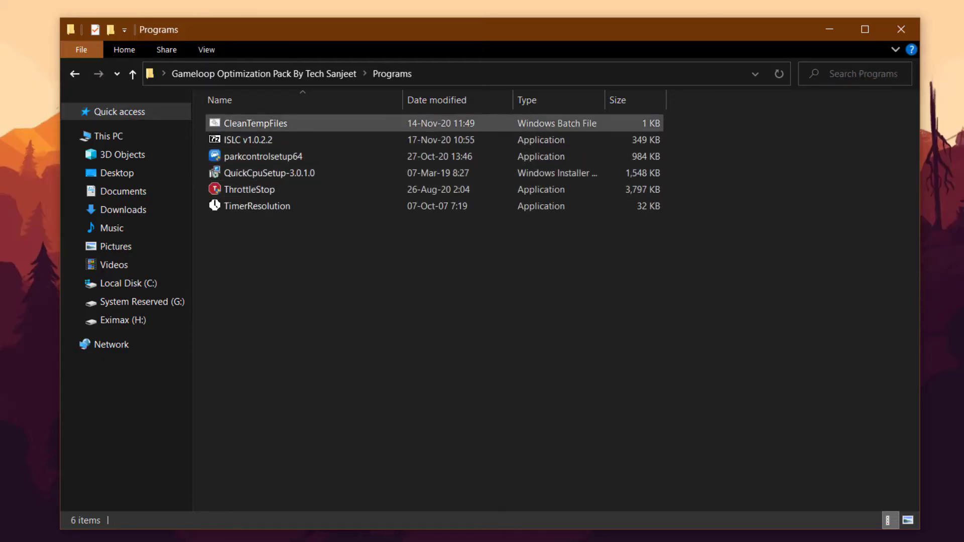
right_click(250, 124)
left_click(283, 152)
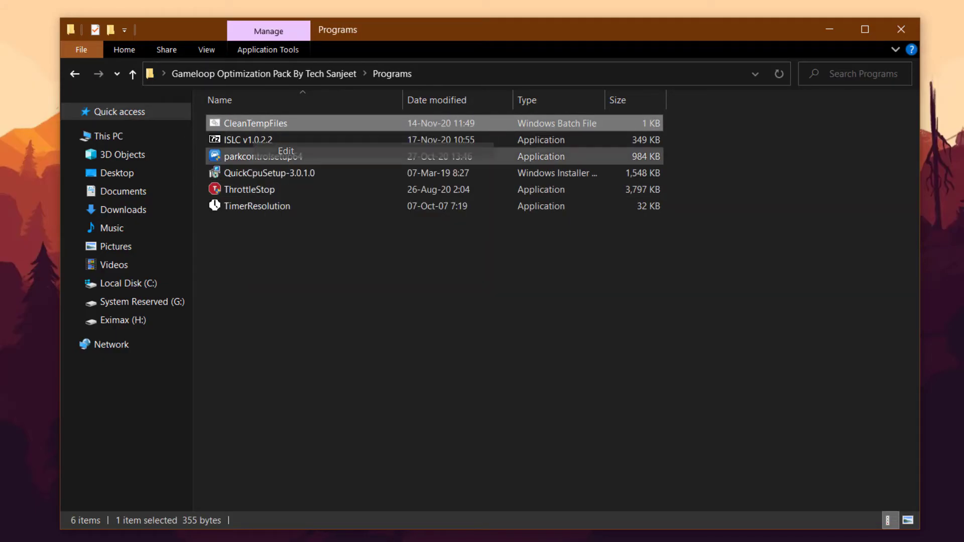
left_click_drag(157, 372, 140, 137)
left_click(397, 293)
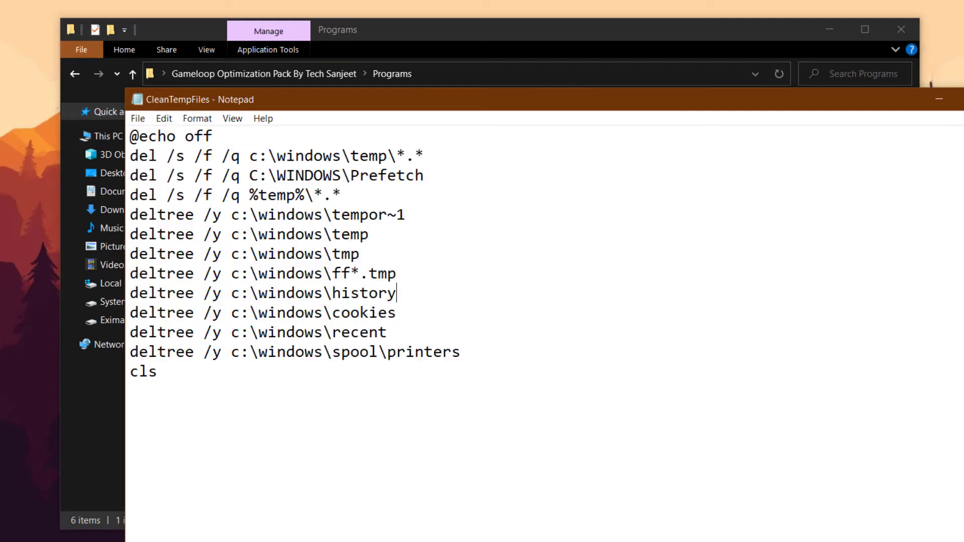
key("alt+F4")
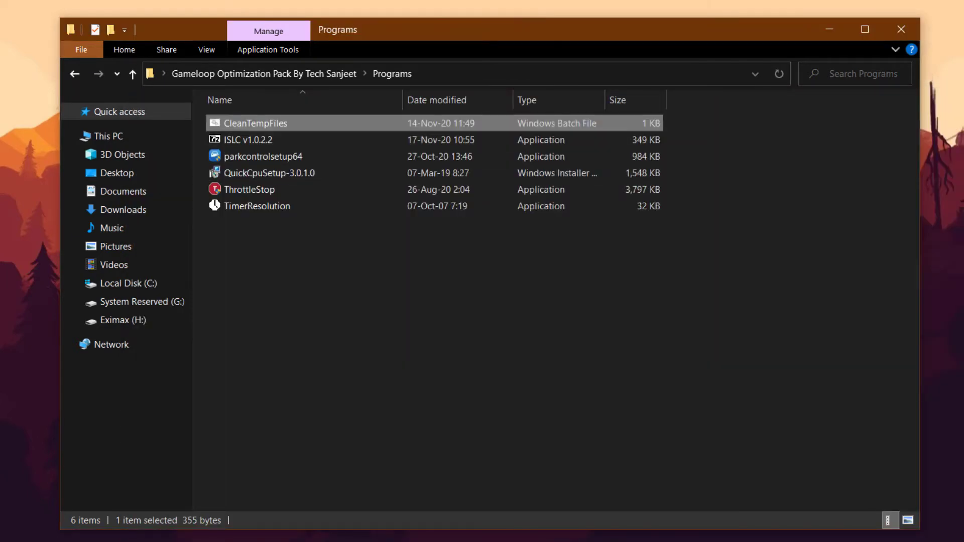
key("Return")
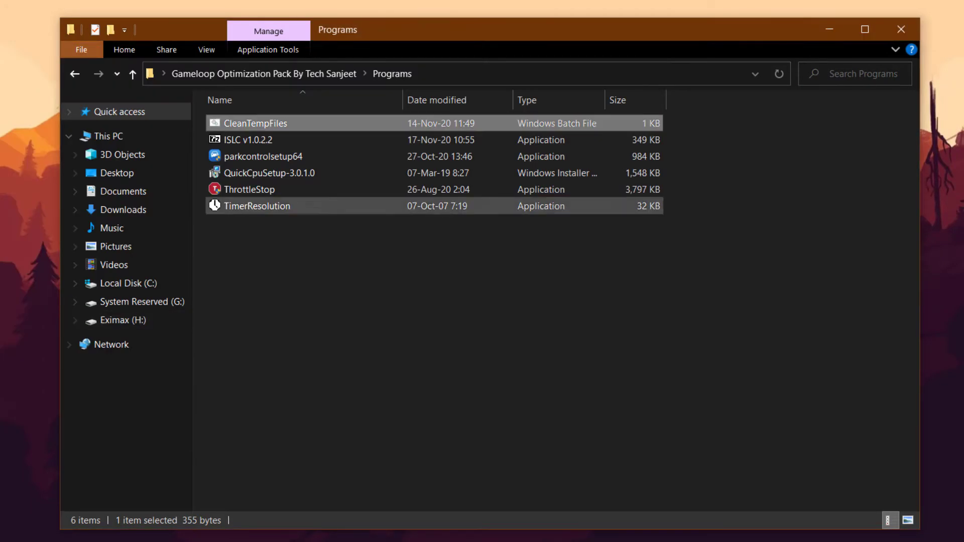
Launch QuickCpuSetup-3.0.1.0, accept the license agreement and install Quick CPU.
double_click(263, 172)
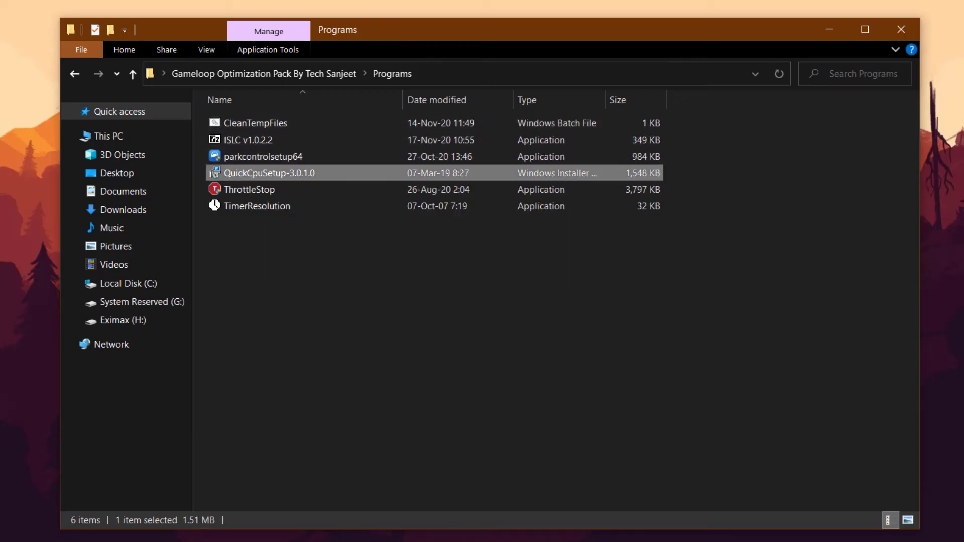
key("Return")
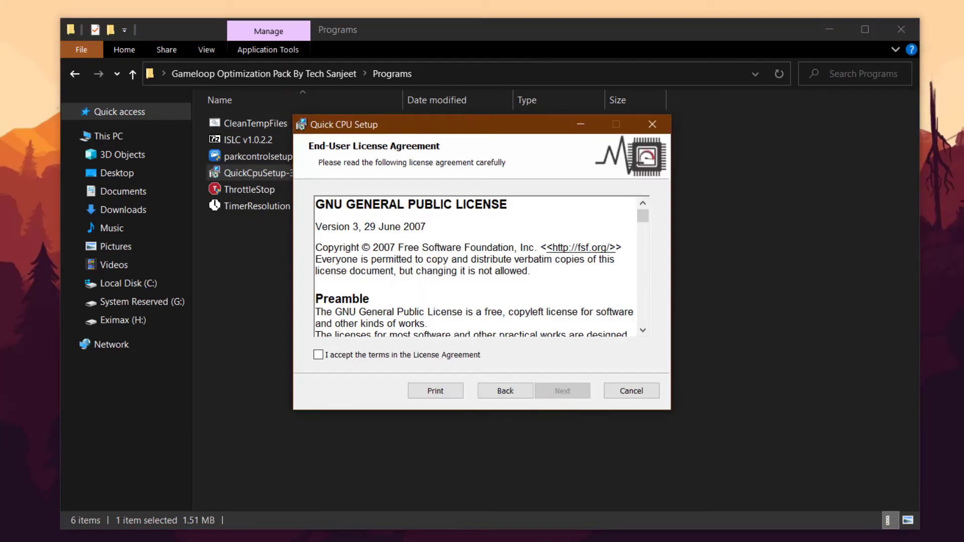
key("Return")
key("Return")
key("Return")
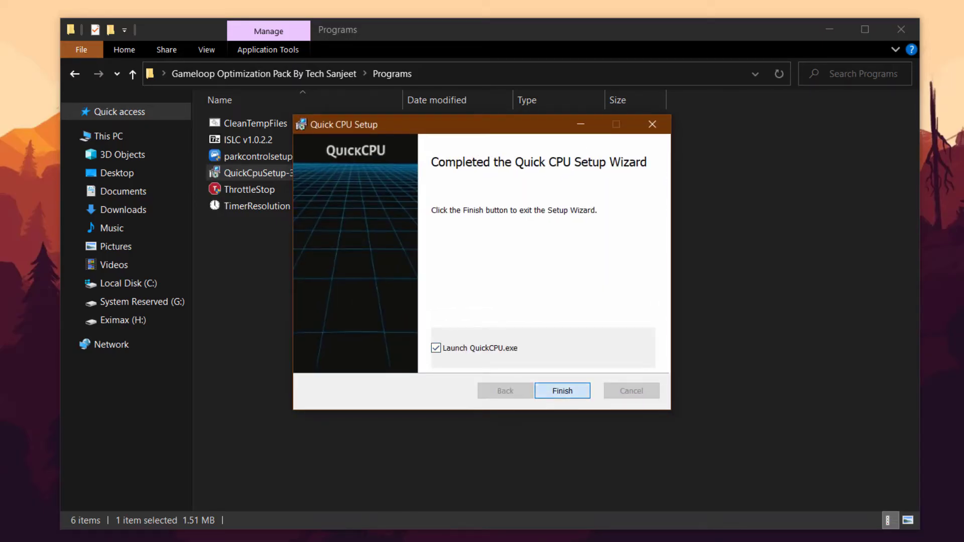
Finish the setup with Quick CPU launched, dismiss the update notice, and select the Ultimate Performance plan with the Plugged In (AC) power state.
key("Return")
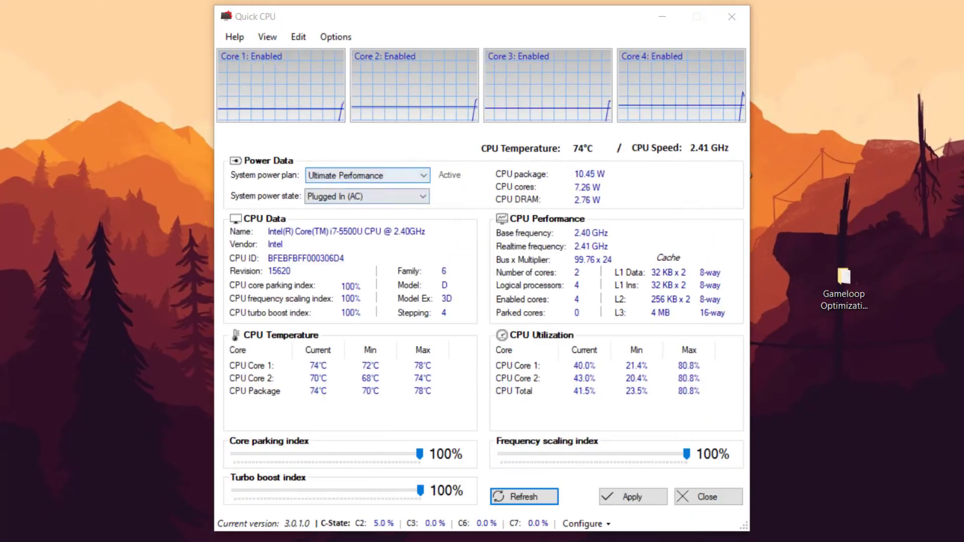
left_click(371, 176)
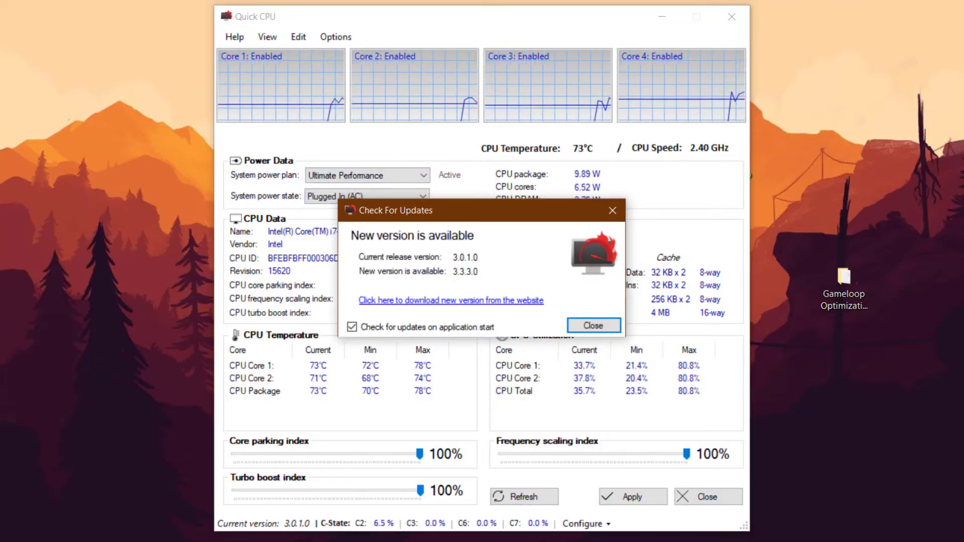
left_click(593, 326)
left_click(372, 176)
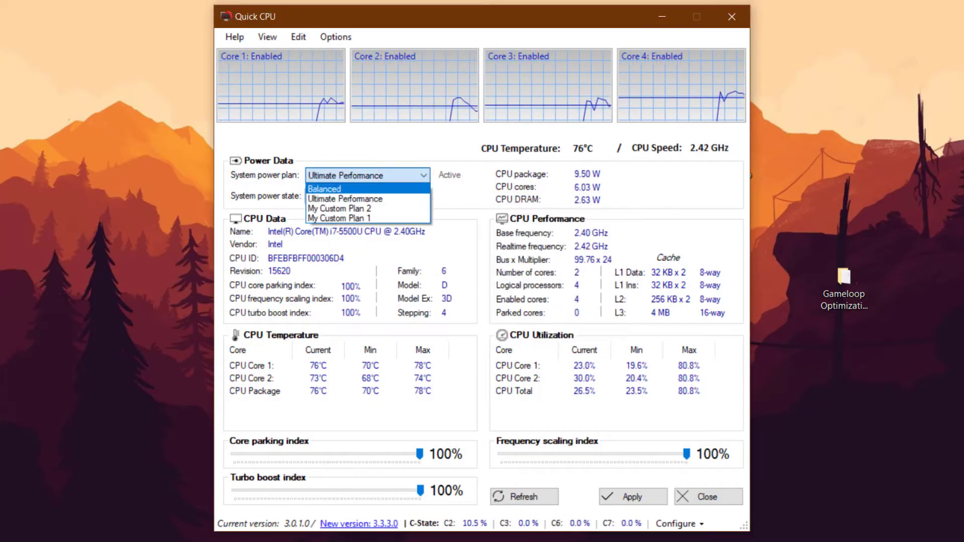
left_click(362, 199)
key("Tab")
key("alt+Down")
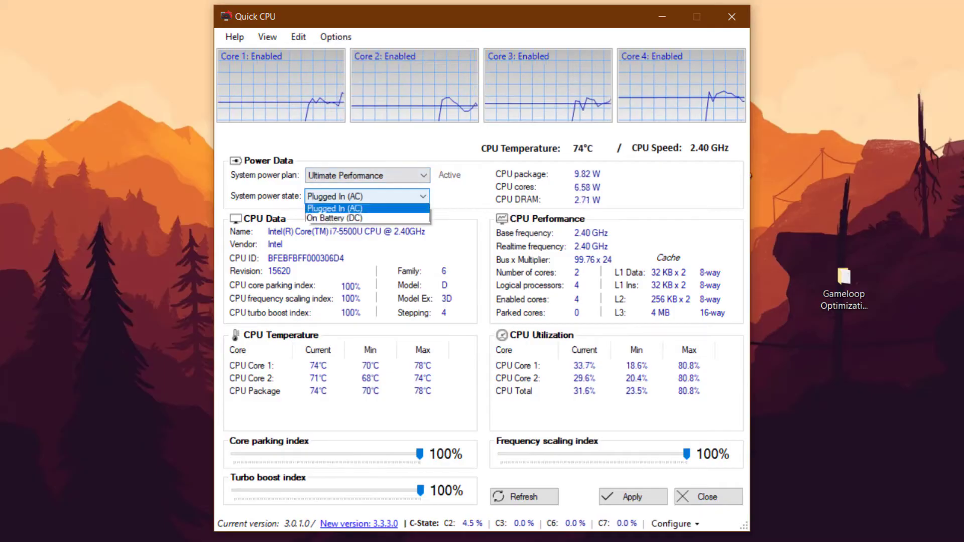
key("Return")
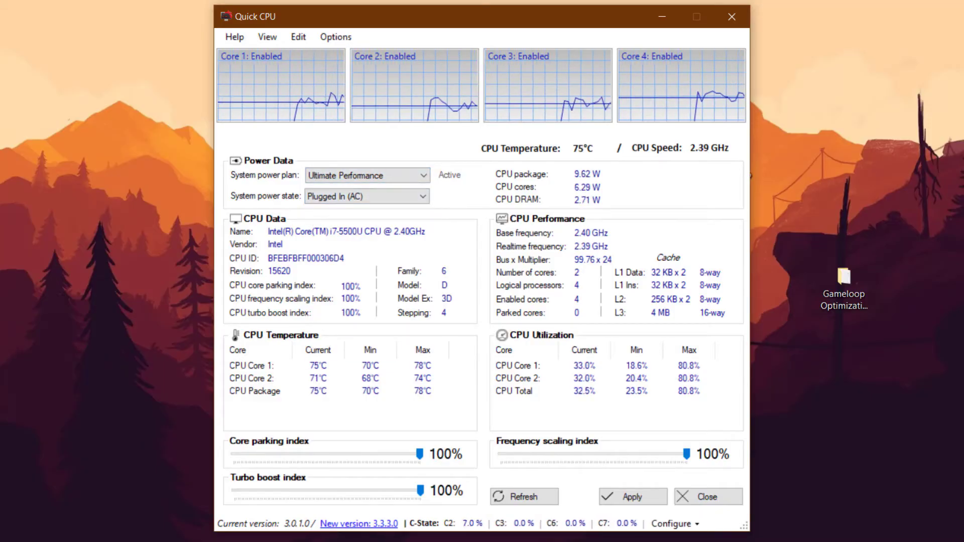
Set the core parking, turbo boost and frequency scaling indexes to 100%, apply them and close Quick CPU.
left_click_drag(420, 454, 378, 454)
left_click_drag(245, 454, 419, 453)
left_click_drag(421, 491, 408, 490)
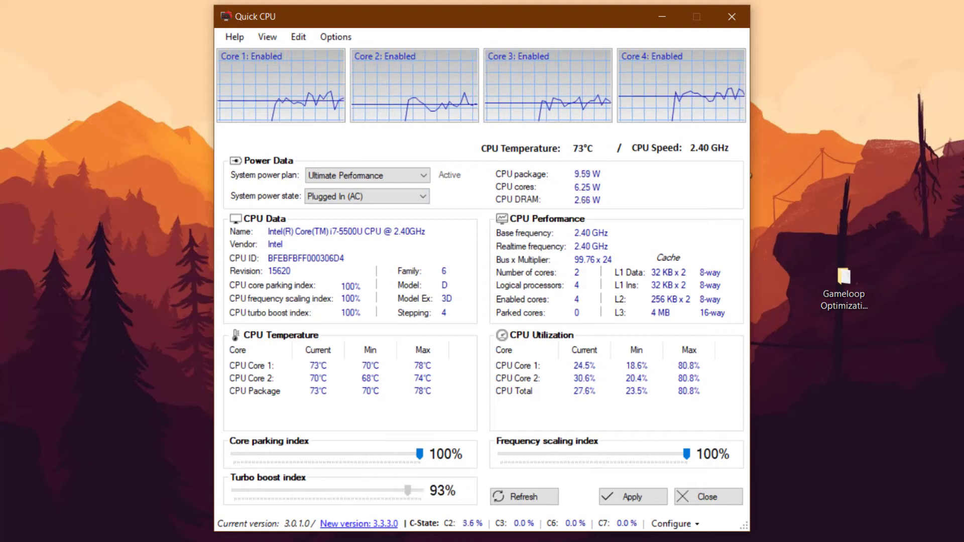
left_click_drag(686, 454, 577, 454)
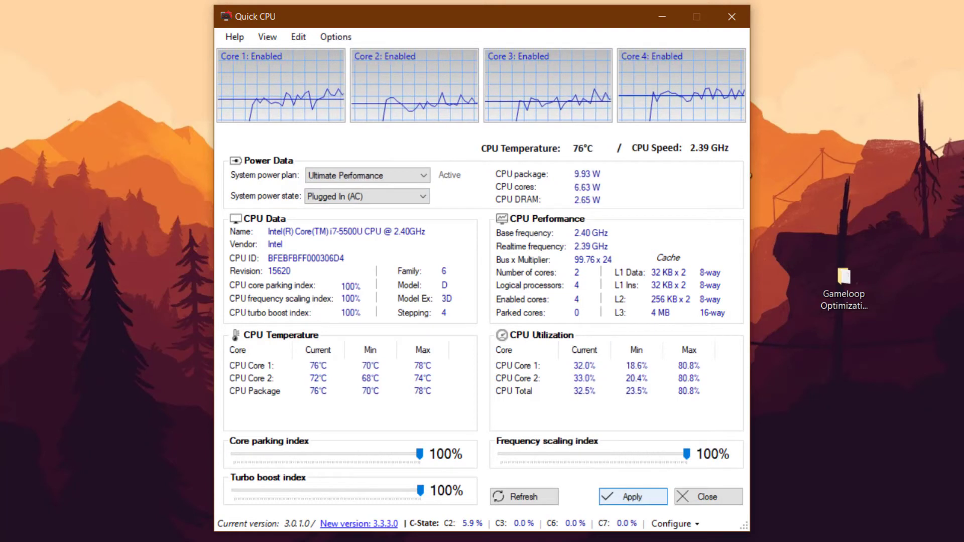
left_click(633, 497)
key("Return")
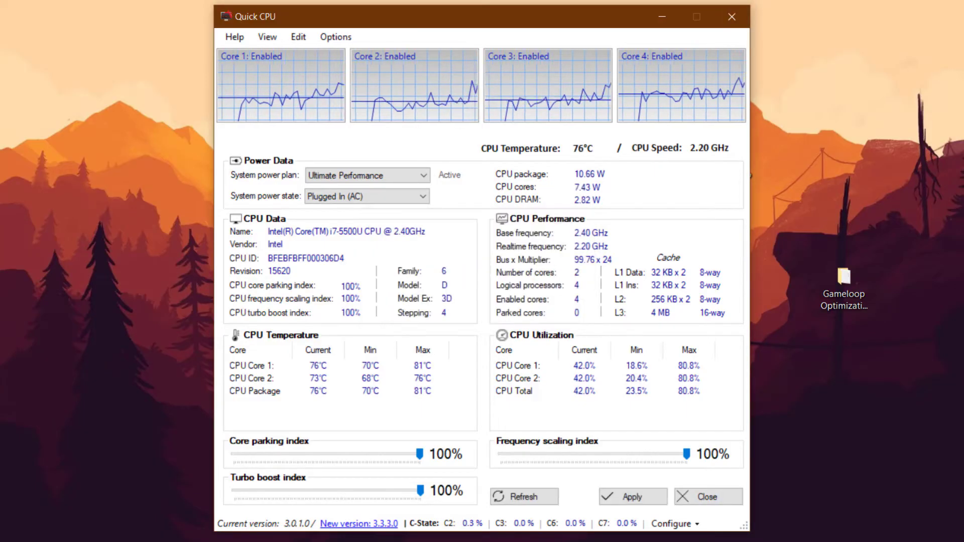
left_click(709, 497)
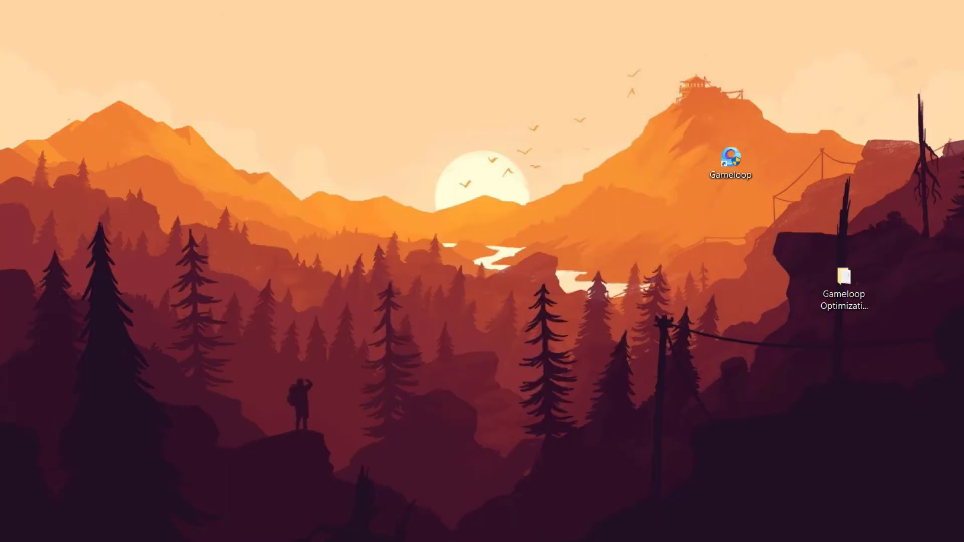
Return to the Programs folder and install ParkControl from parkcontrolsetup64 in English with all components, including launching it.
right_click(507, 217)
left_click(518, 258)
key("alt+Tab")
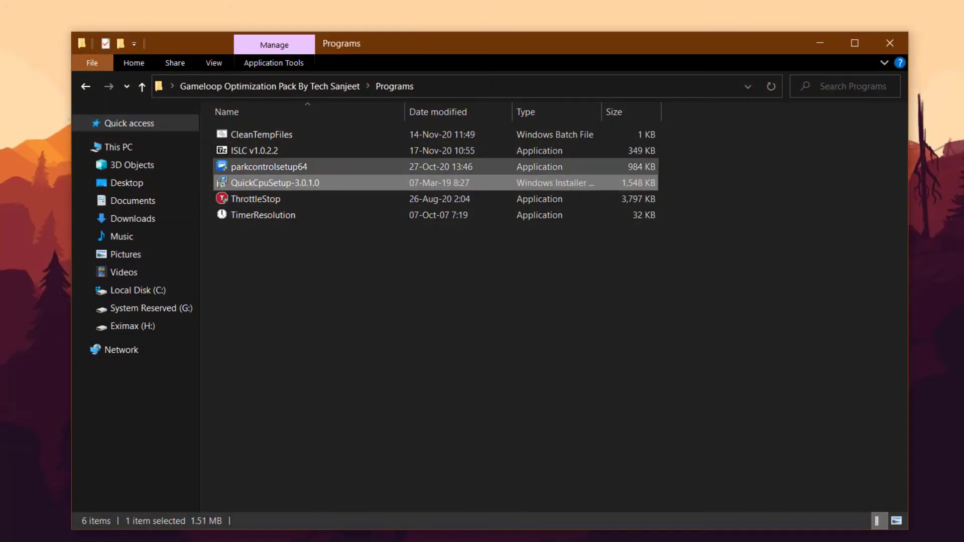
left_click(269, 167)
double_click(269, 167)
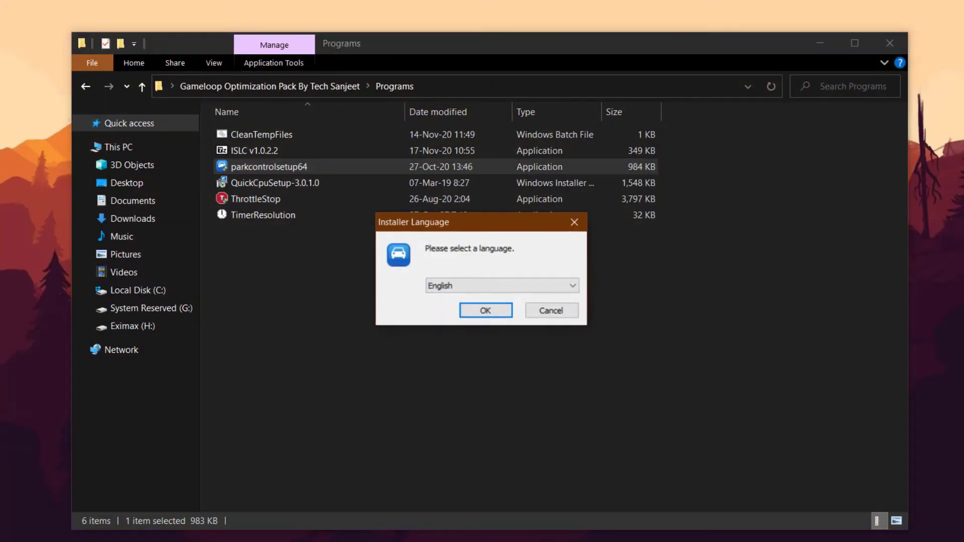
left_click(487, 308)
key("Return")
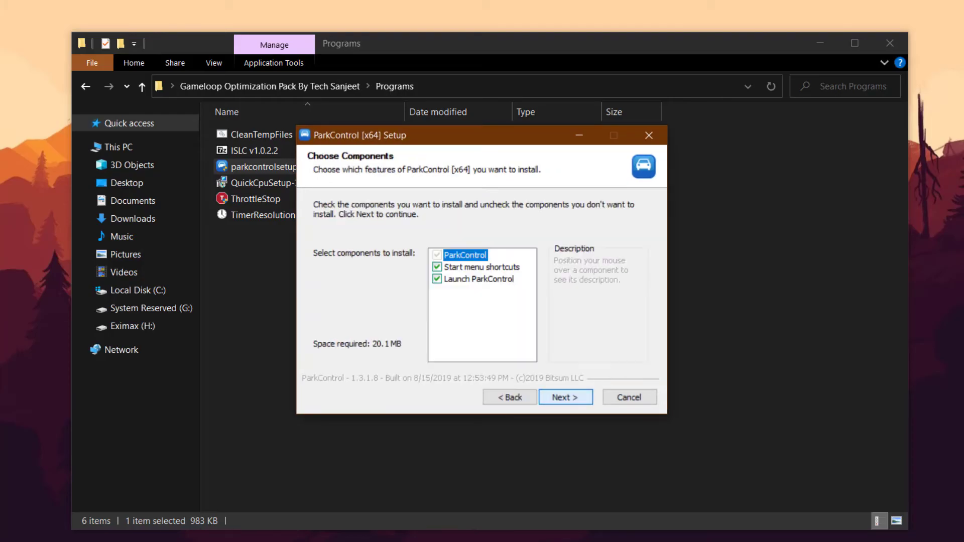
key("Return")
key("Return")
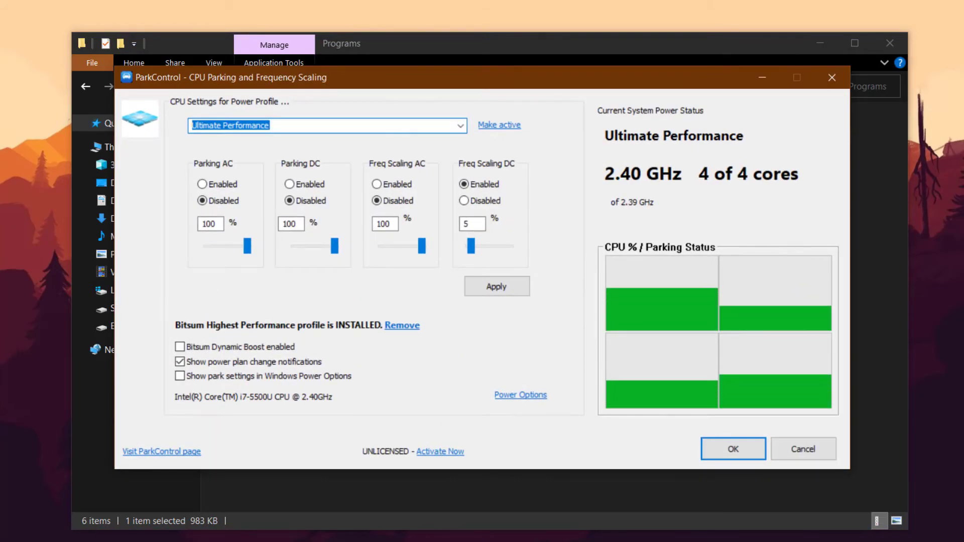
For ParkControl's Ultimate Performance profile, enable AC and DC parking and frequency scaling at 100% each, and apply the settings.
left_click(265, 126)
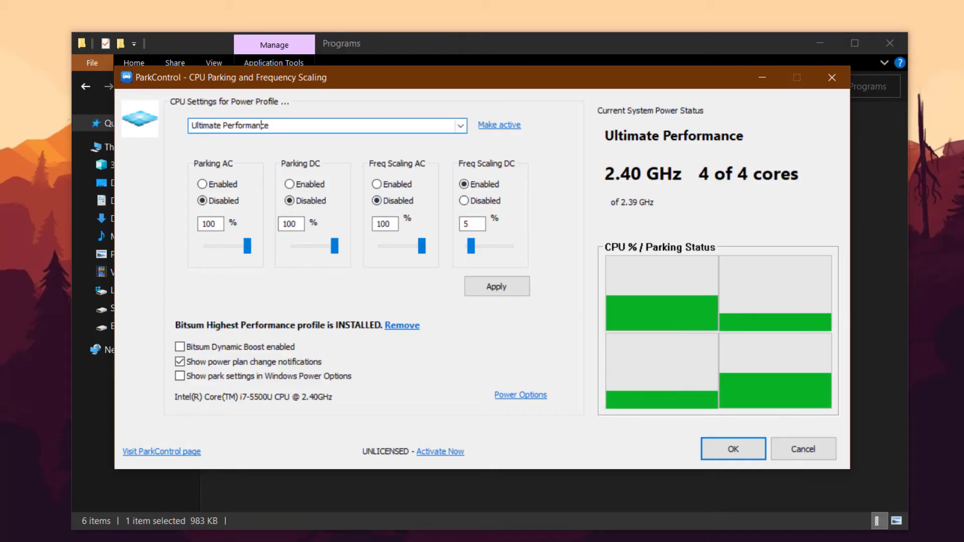
left_click(460, 125)
key("Down")
key("Down")
key("Down")
key("Return")
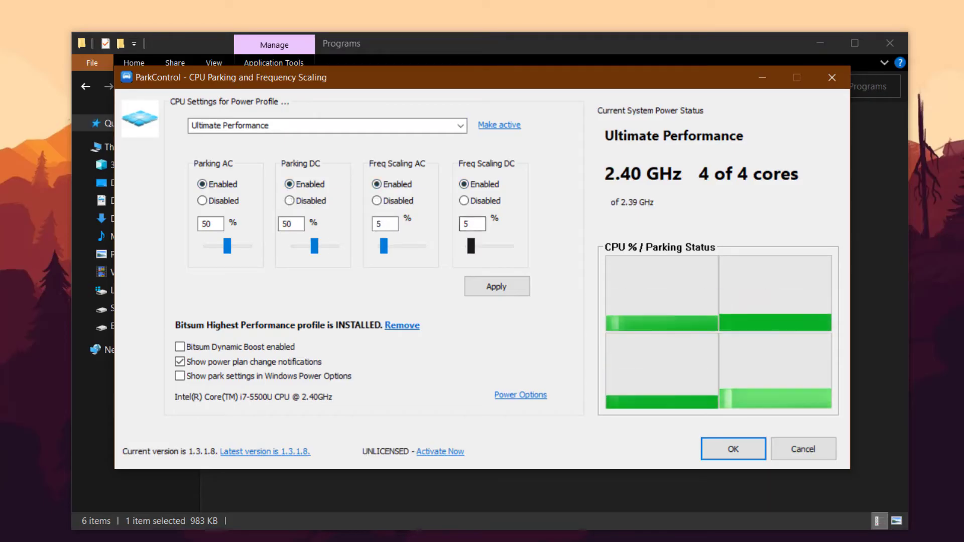
left_click_drag(314, 246, 336, 246)
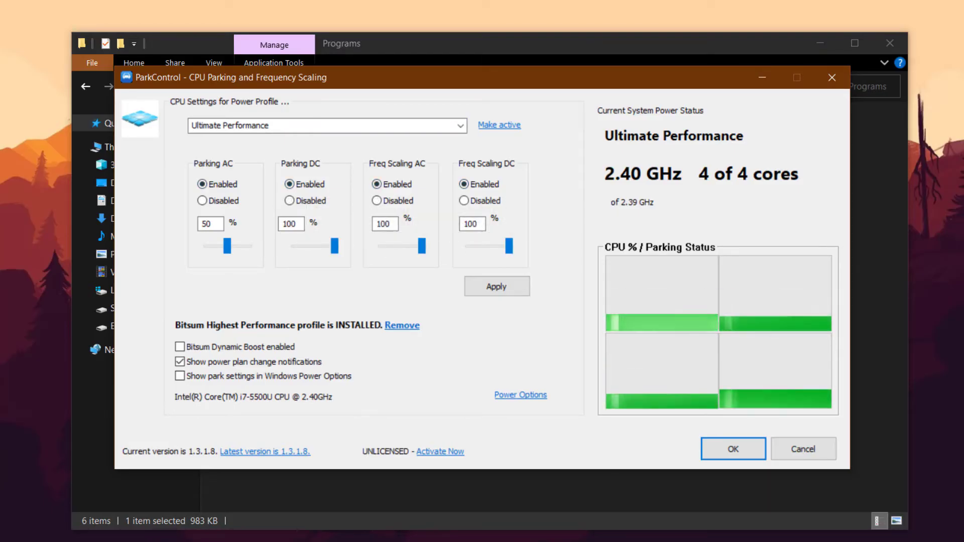
left_click_drag(228, 246, 249, 246)
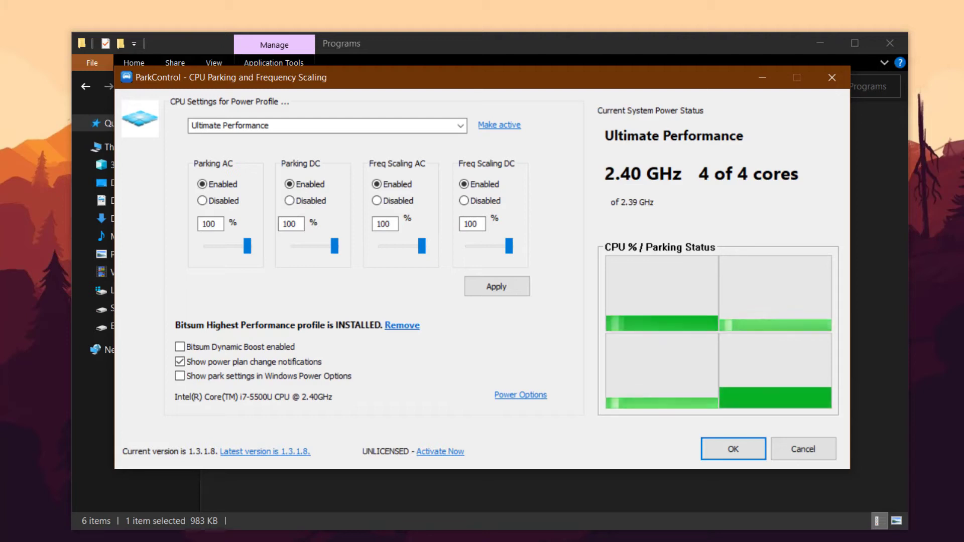
left_click(497, 286)
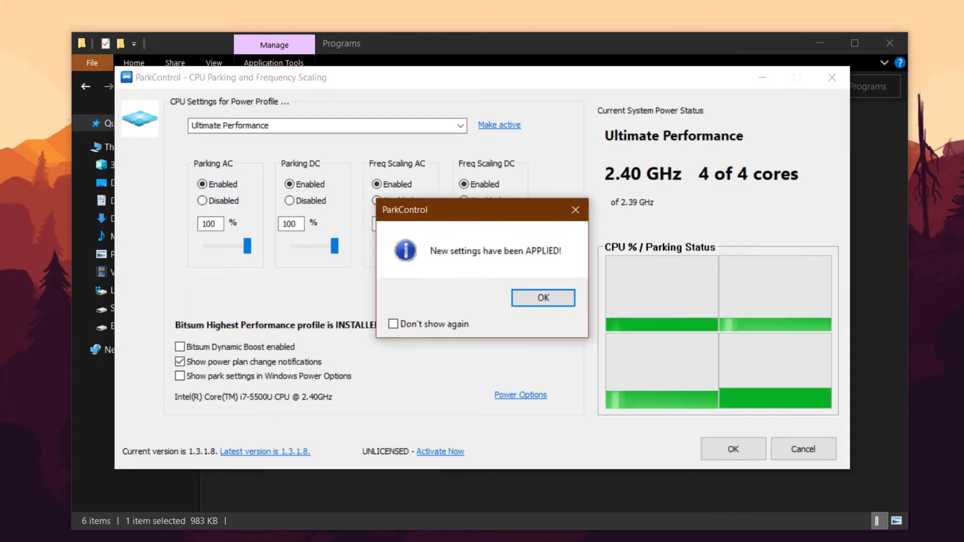
key("Return")
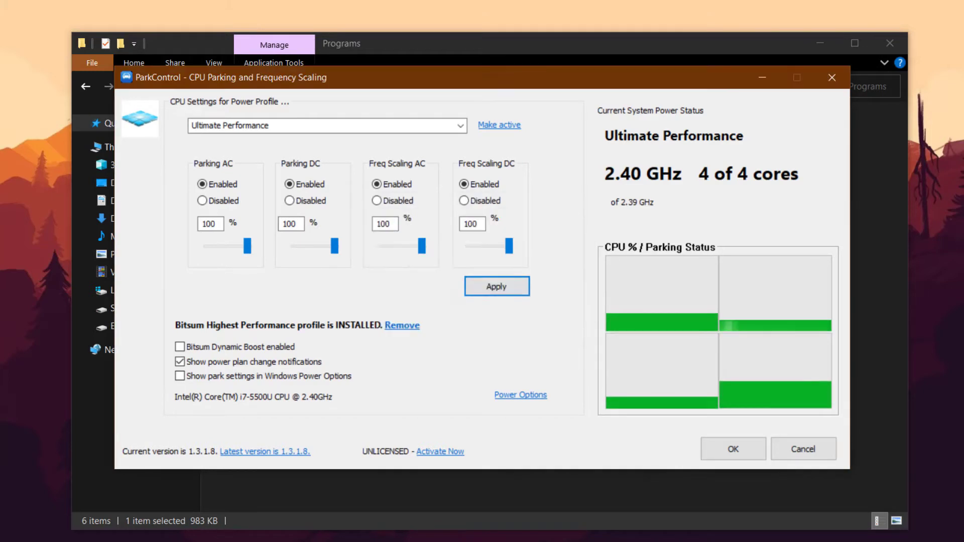
Enable Bitsum Dynamic Boost with Ultimate Performance as the idle power plan, apply the settings and close ParkControl.
left_click(228, 347)
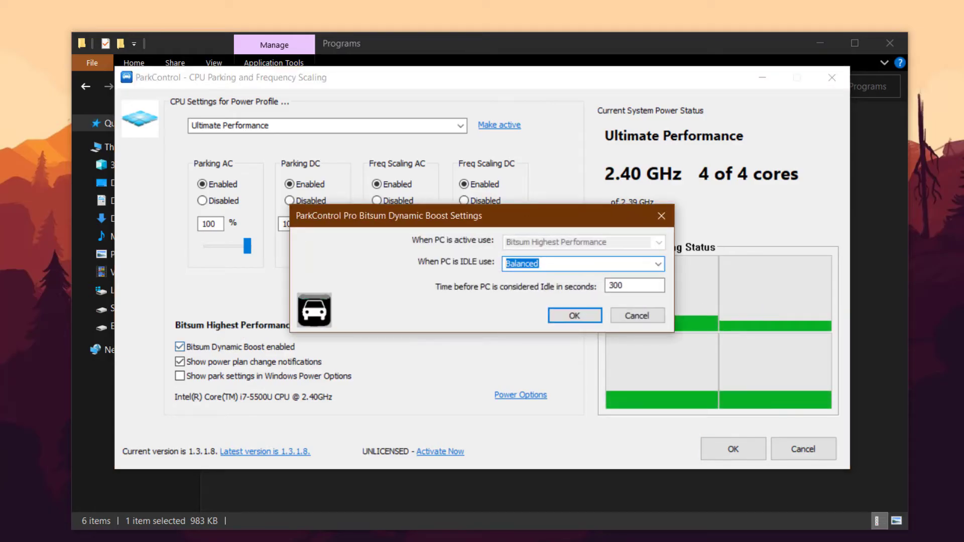
left_click(658, 264)
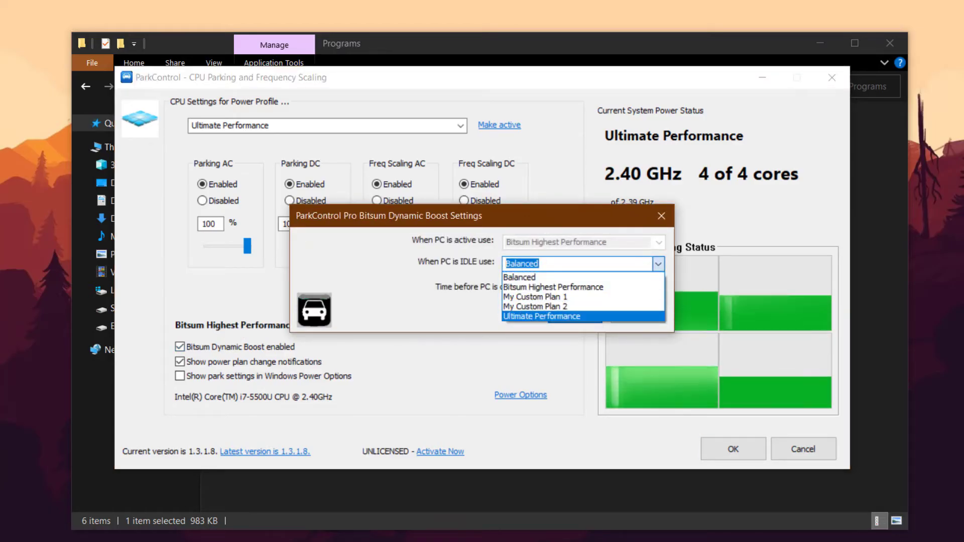
left_click(578, 317)
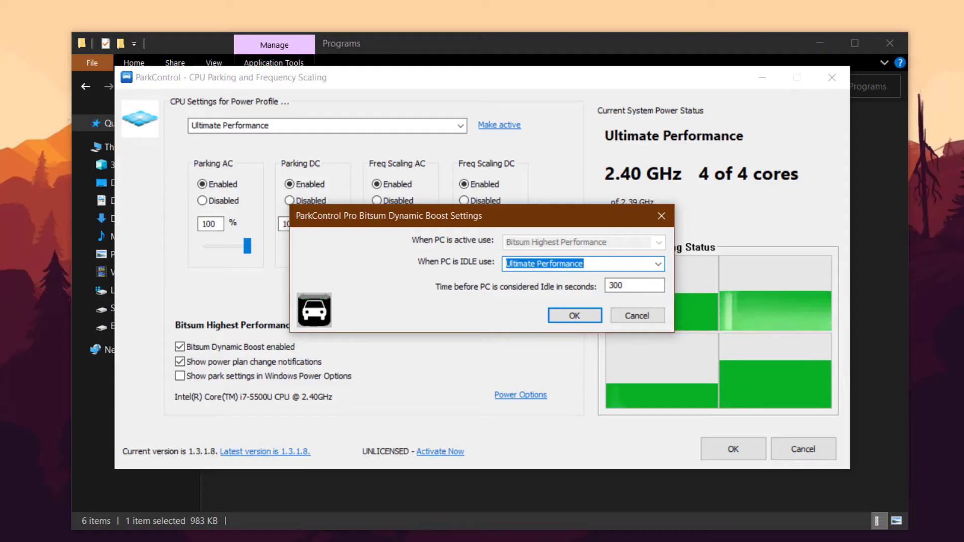
key("Return")
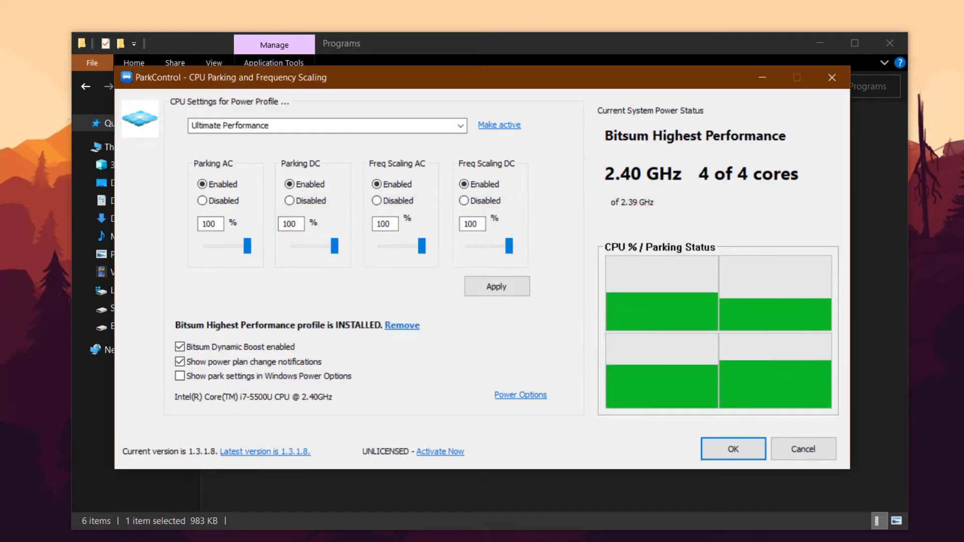
left_click(497, 286)
left_click(542, 298)
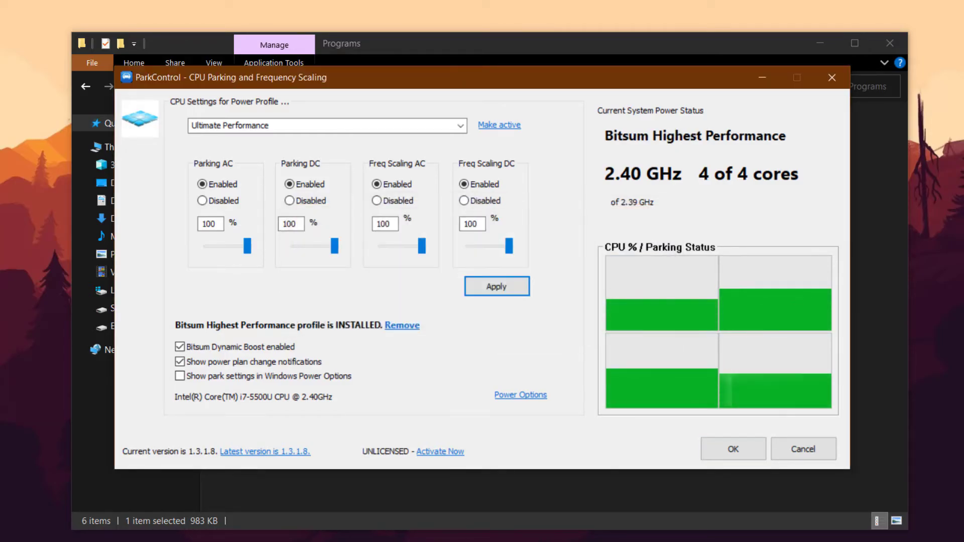
key("alt+F4")
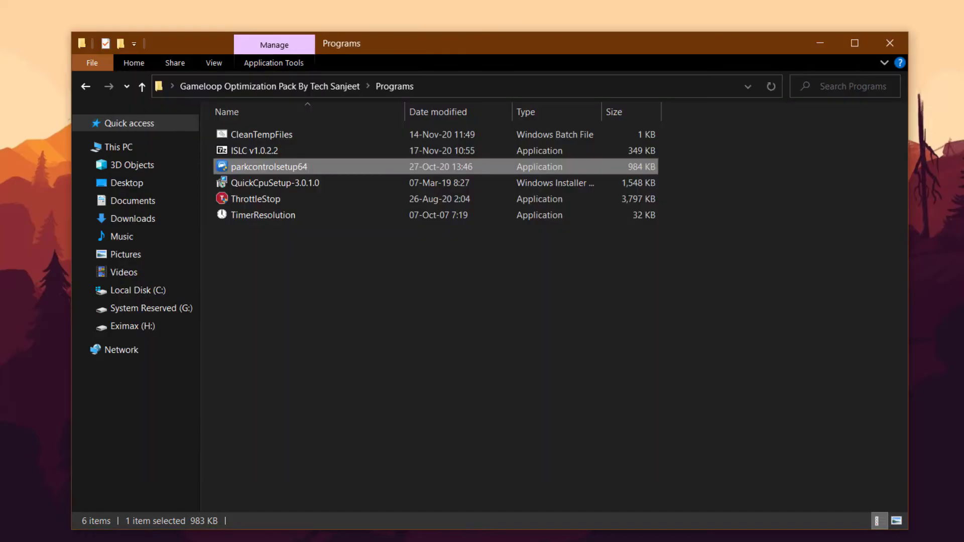
Launch TimerResolution from the pack's Programs folder.
left_click(432, 301)
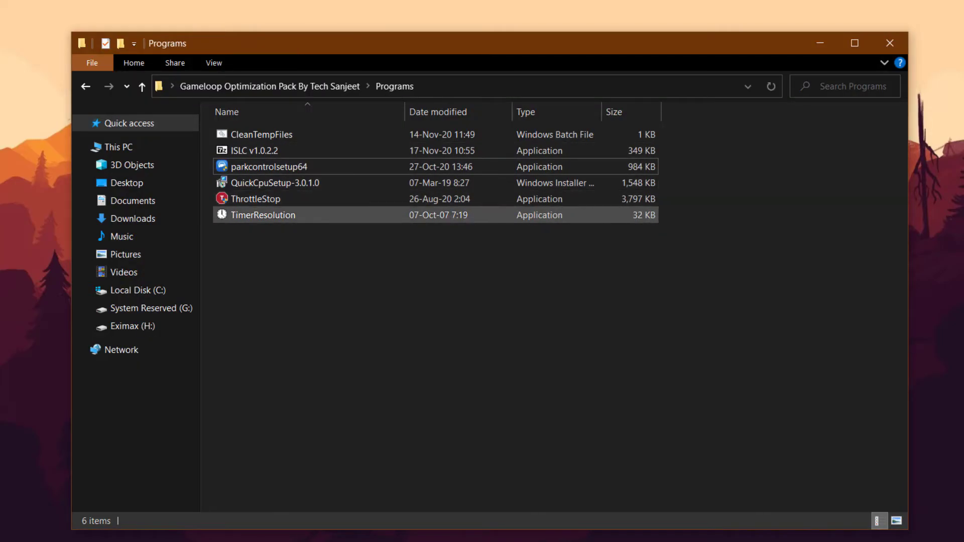
double_click(281, 215)
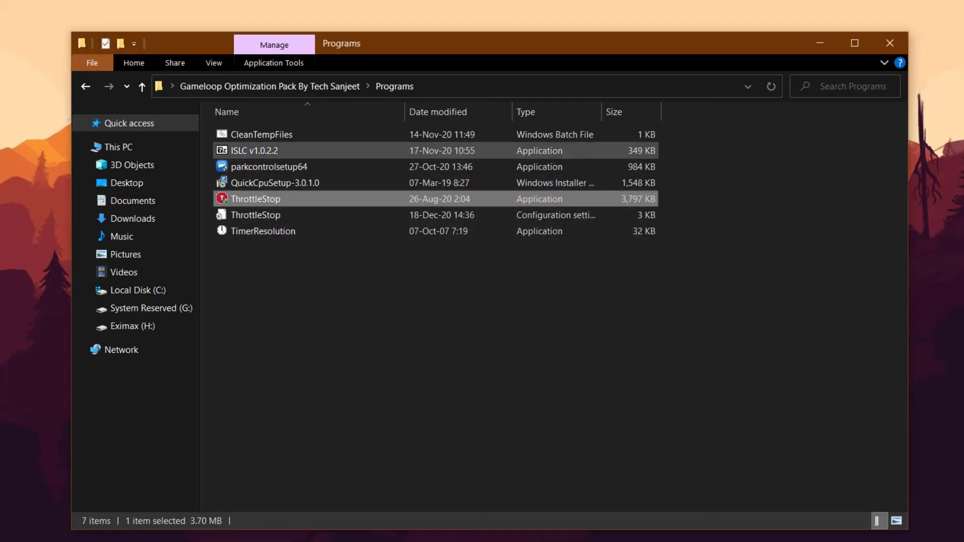
Extract the ISLC v1.0.2.2 archive and launch Intelligent standby list cleaner ISLC from the extracted folder.
double_click(271, 151)
key("Return")
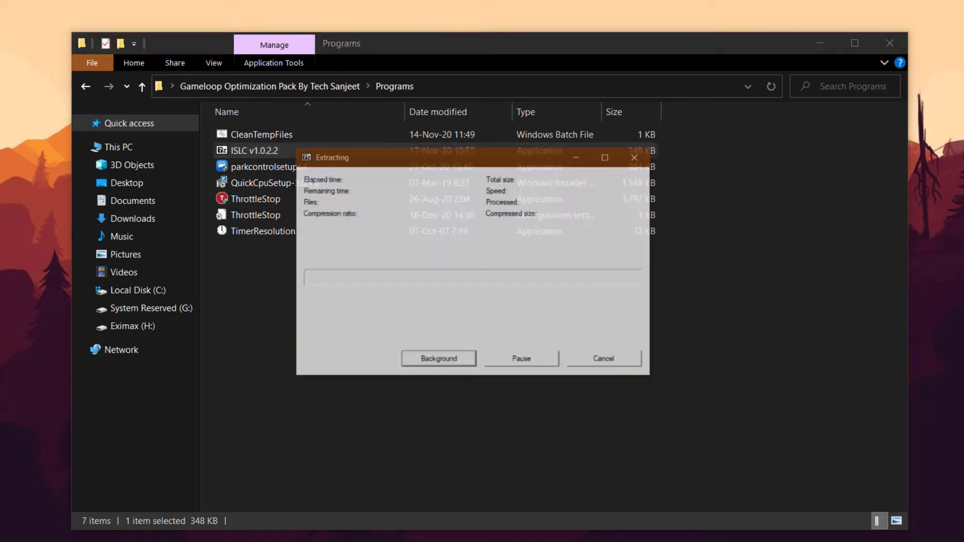
double_click(271, 135)
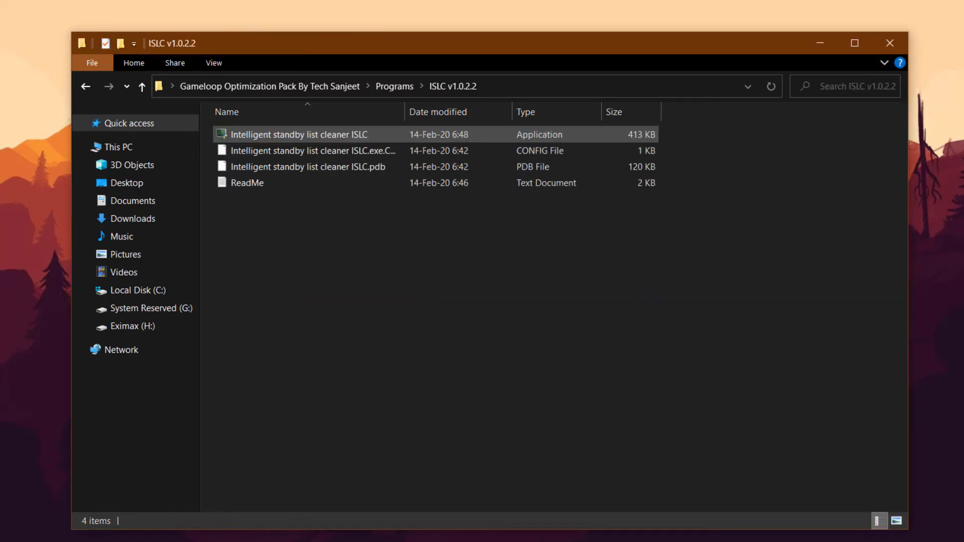
left_click(299, 135)
double_click(299, 135)
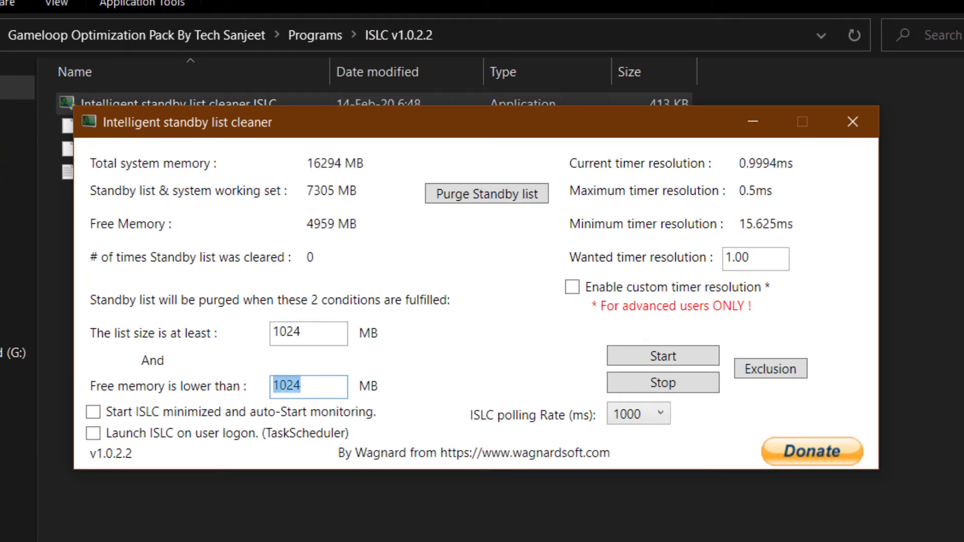
Open Calculator, multiply 1024 by 8 for half of the 16 GB system memory, and copy the result.
key("super")
type("cal")
key("Return")
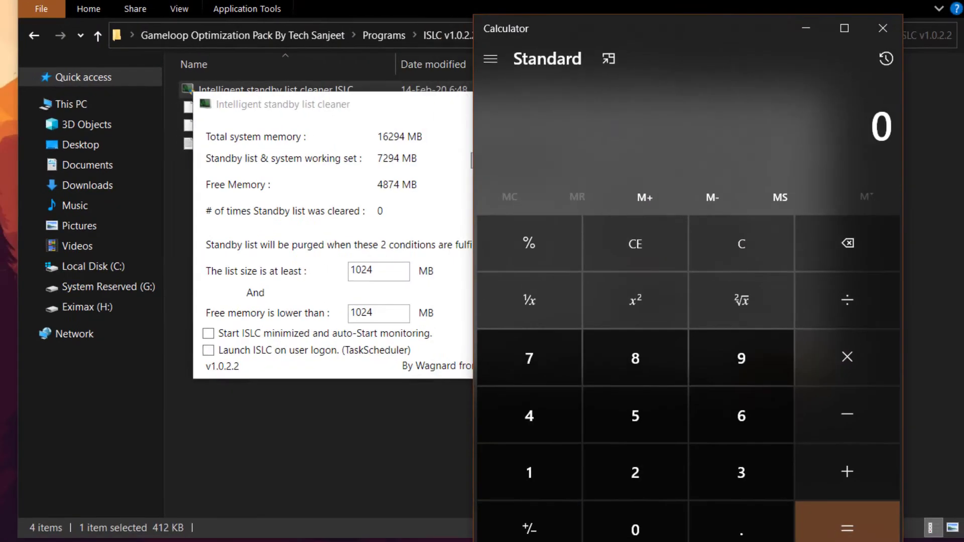
left_click(529, 472)
left_click(635, 528)
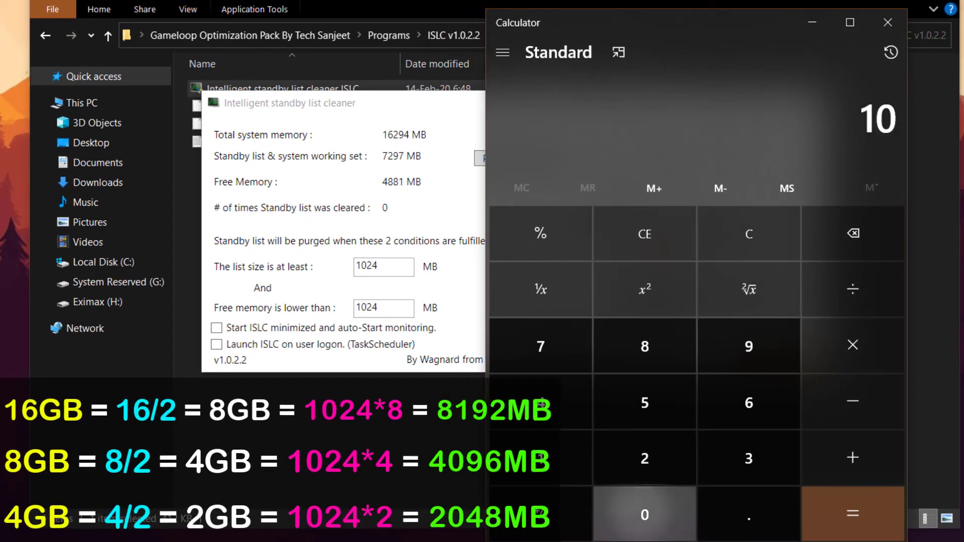
left_click(644, 459)
left_click(540, 403)
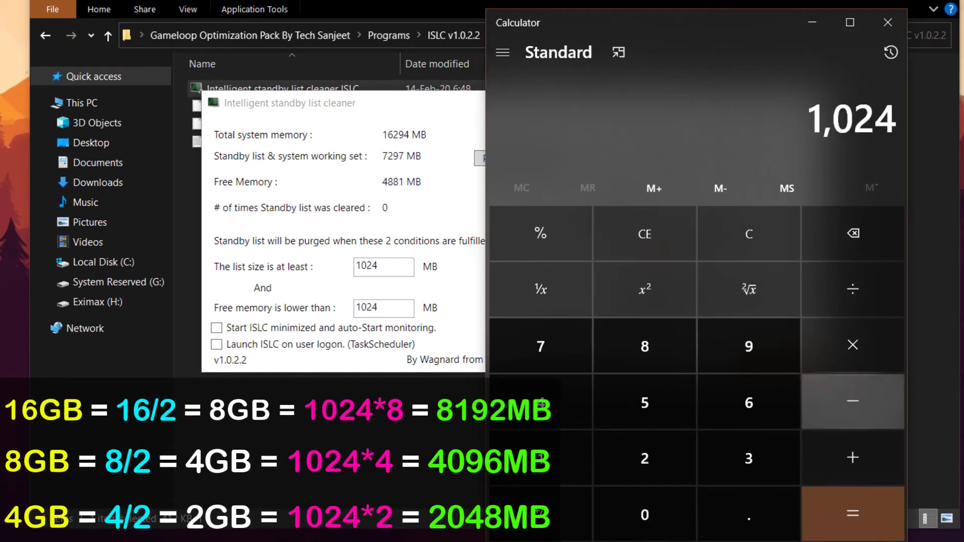
left_click(853, 345)
left_click(645, 347)
left_click(852, 513)
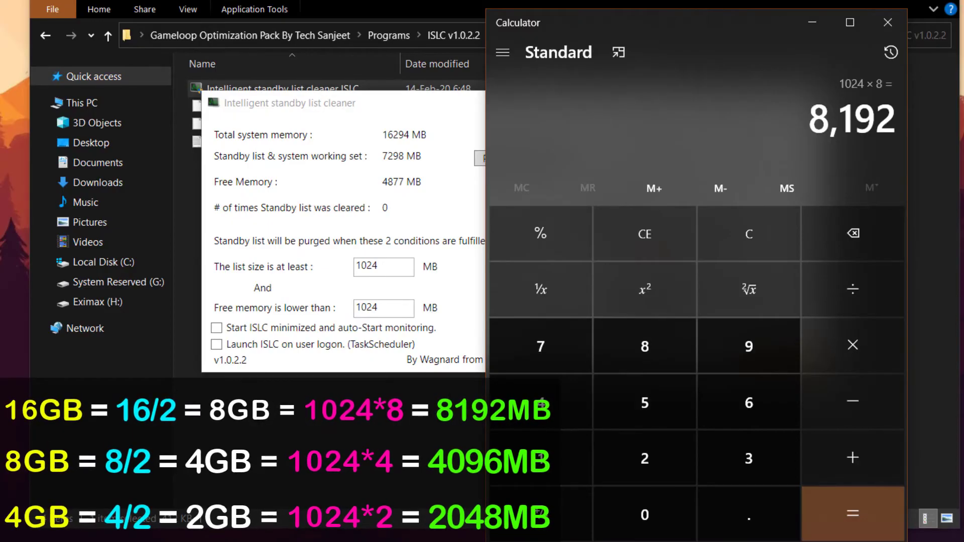
left_click_drag(875, 119, 898, 120)
key("ctrl+c")
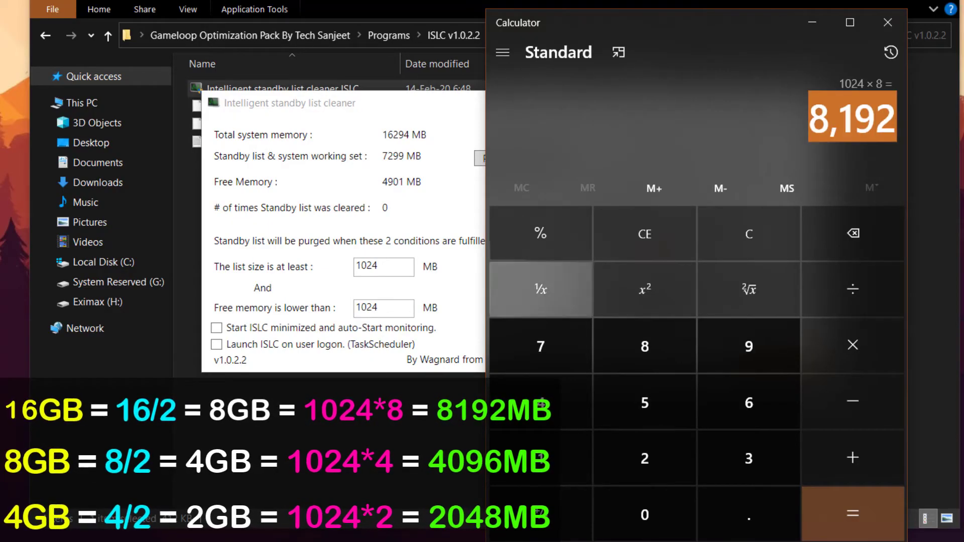
Set the ISLC free memory threshold to 8192 MB and enable custom timer resolution with a wanted value of 0.60.
left_click_drag(383, 308, 354, 308)
key("ctrl+v")
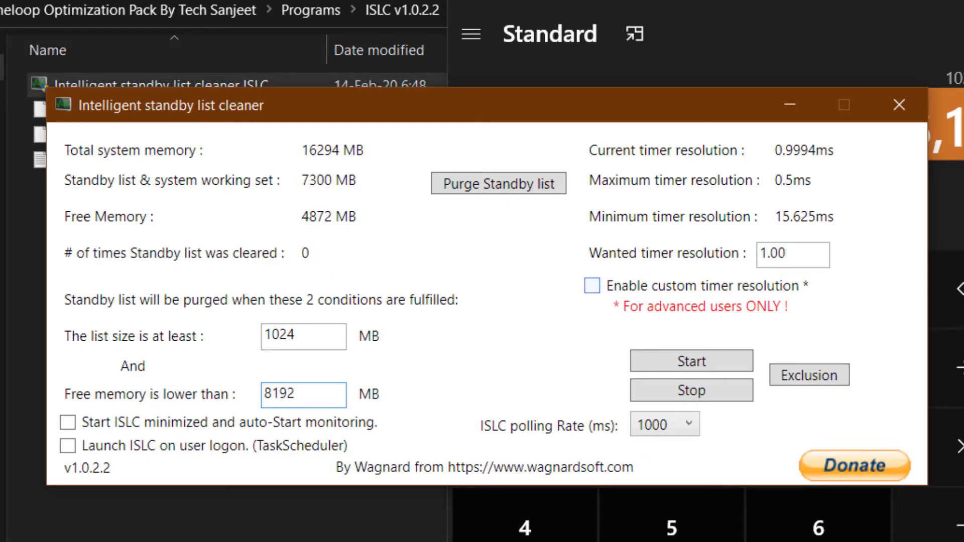
left_click(592, 286)
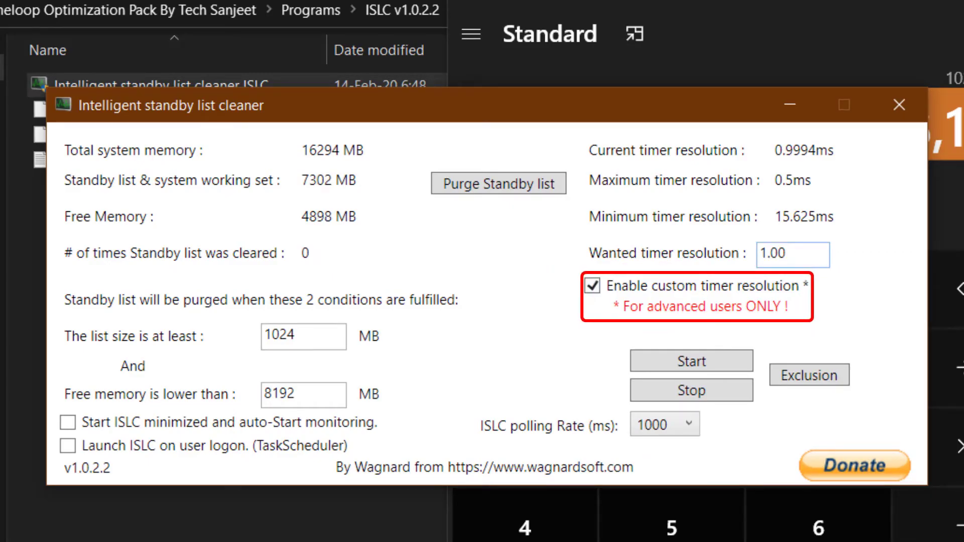
left_click(777, 253)
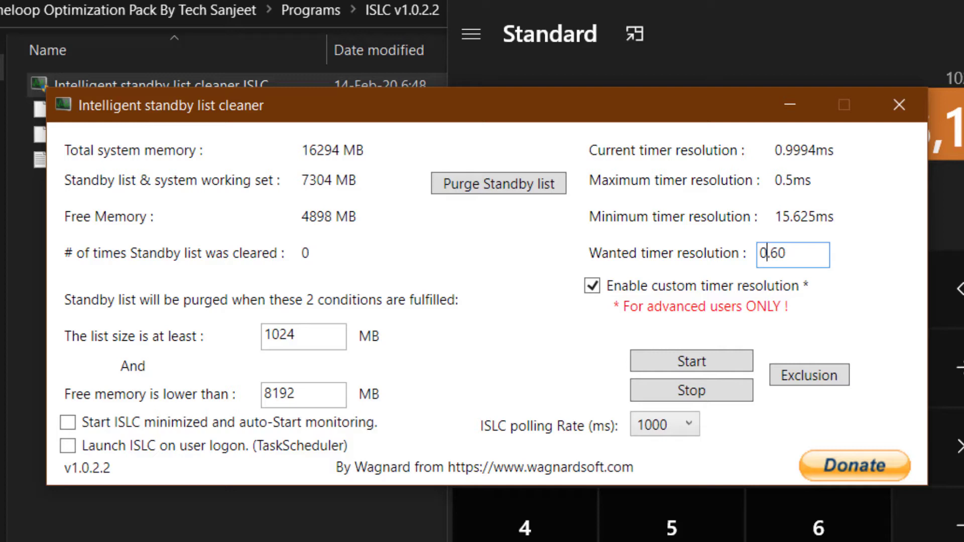
Keep the ISLC polling rate at 1000 ms and start the standby list monitoring.
left_click(665, 425)
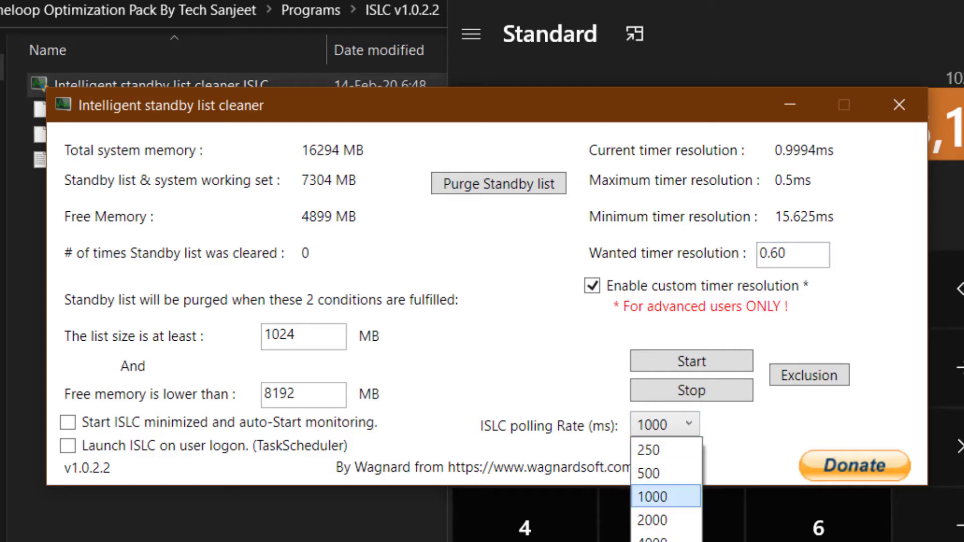
left_click(658, 496)
left_click(691, 361)
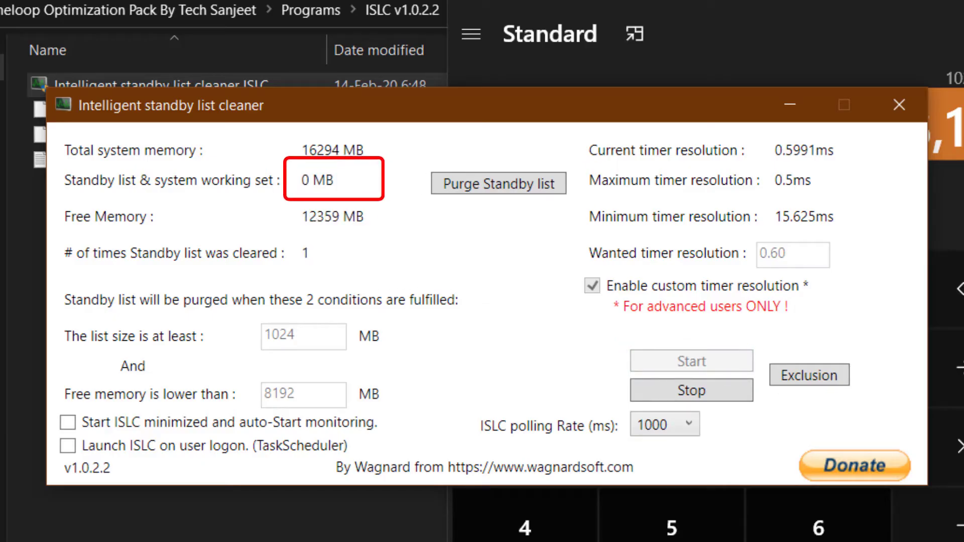
Purge the standby list manually, stop the monitoring, and close ISLC and the Calculator.
left_click(499, 184)
left_click(499, 184)
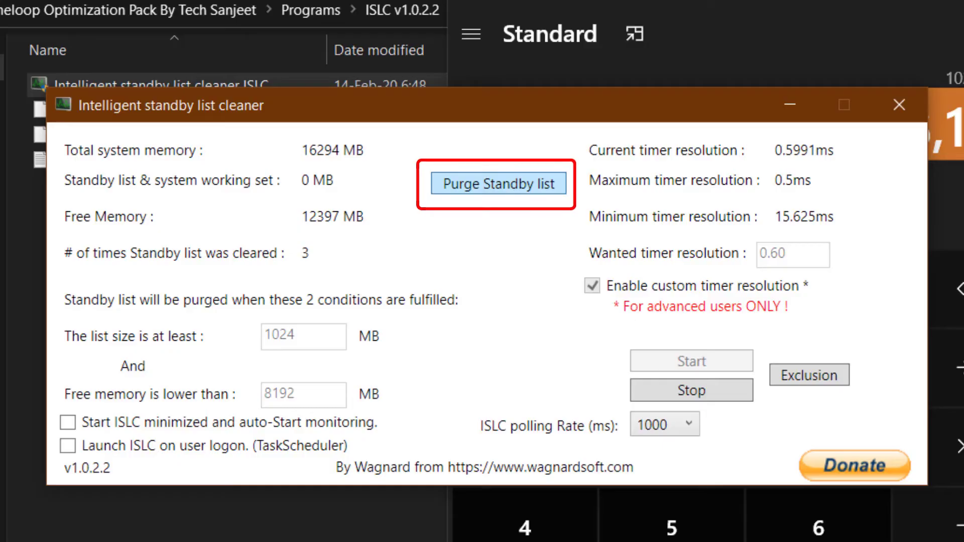
left_click(692, 390)
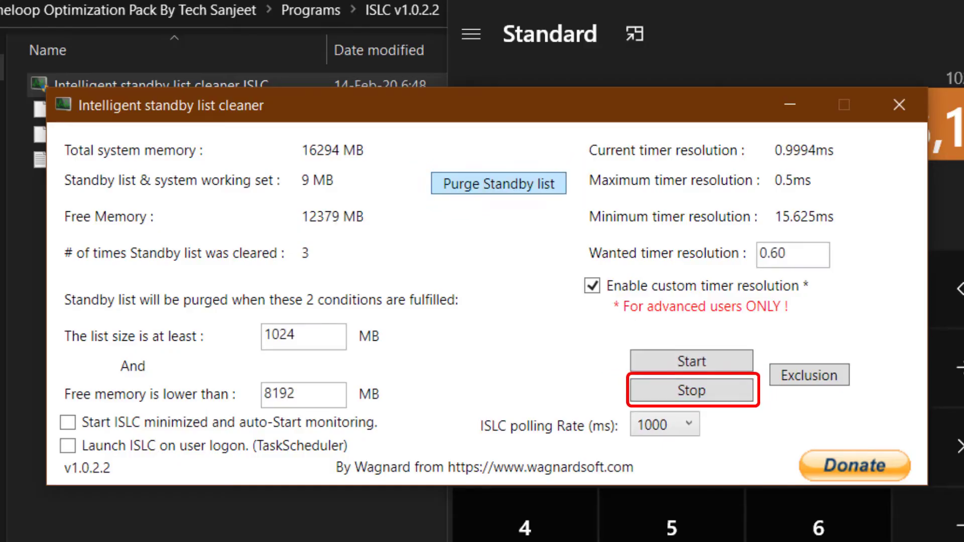
left_click(499, 183)
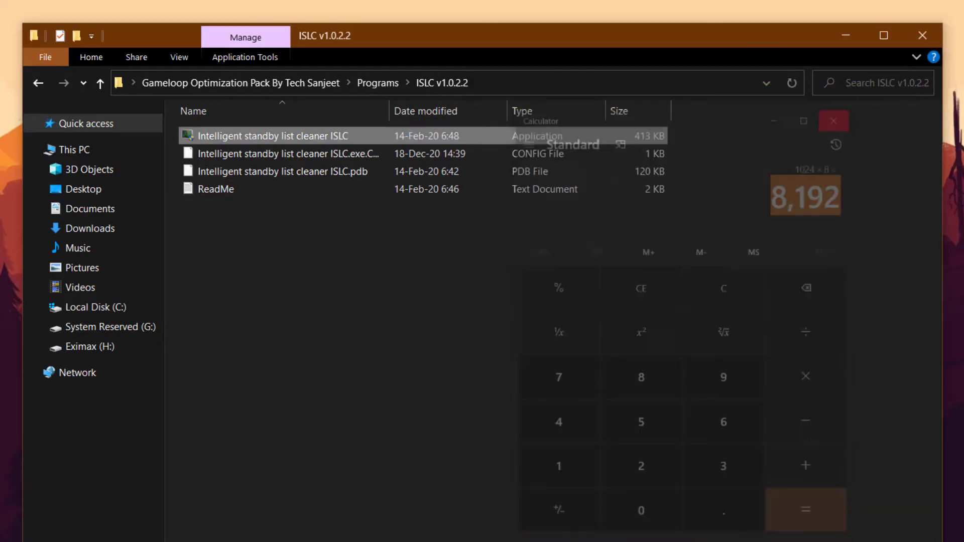
key("alt+Up")
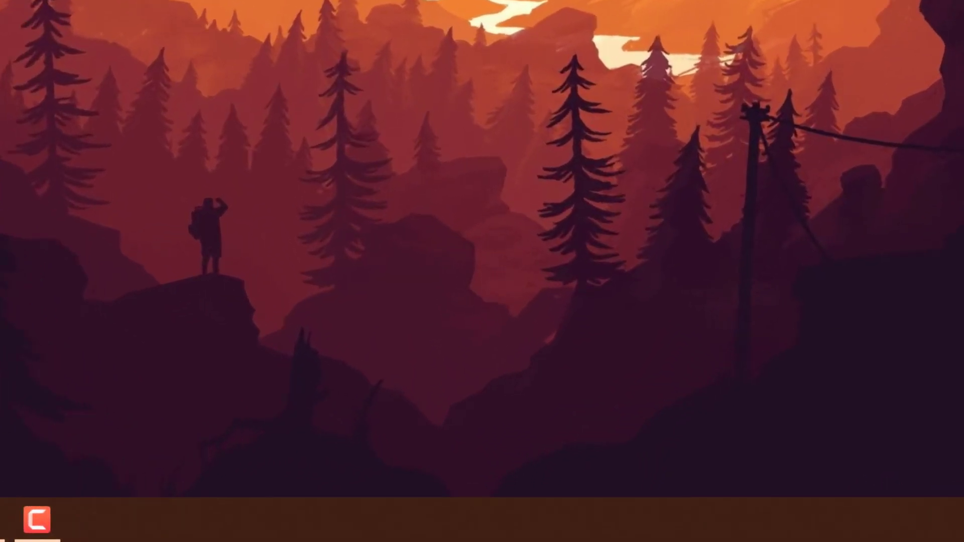
Open the startup apps list in Task Manager and check the status of each app.
right_click(223, 520)
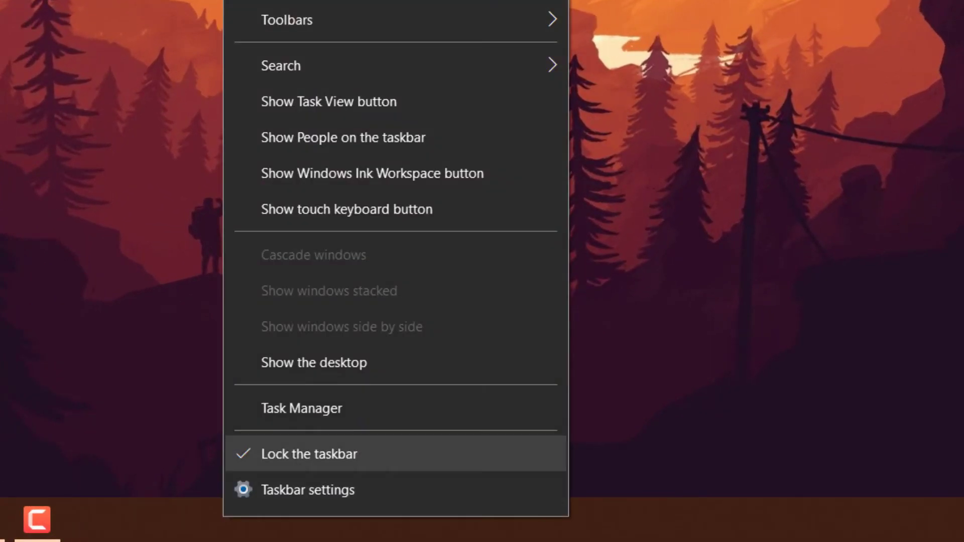
left_click(286, 407)
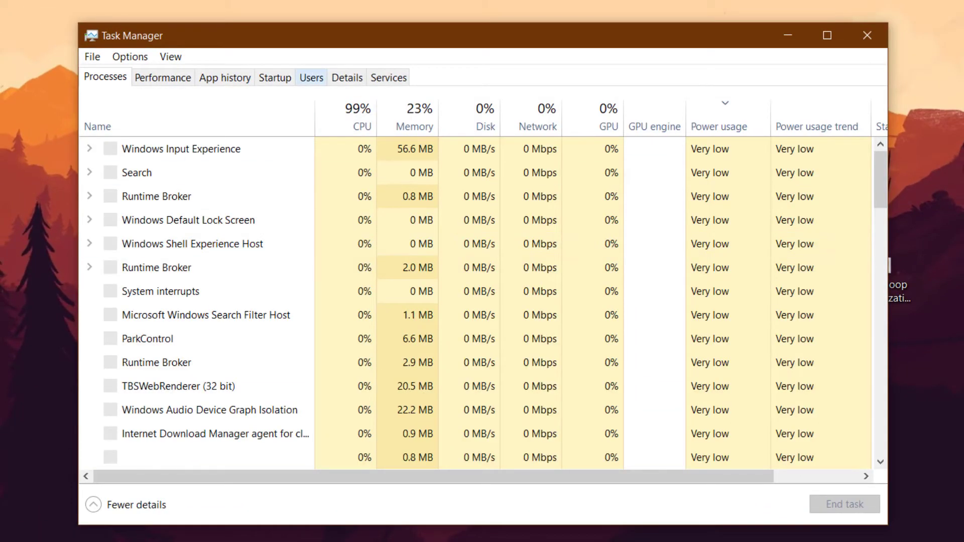
left_click(274, 77)
left_click(410, 173)
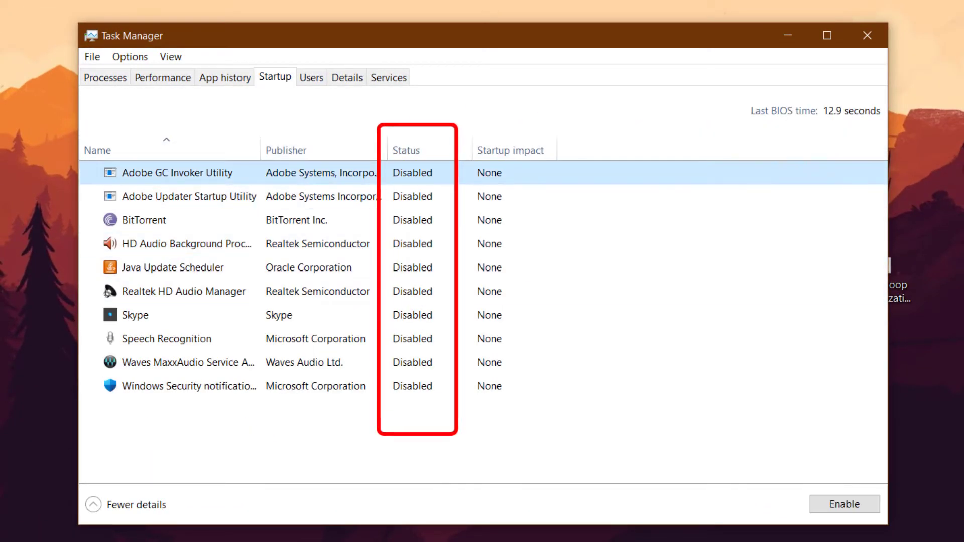
Enable the Adobe GC Invoker Utility startup app and disable it again.
right_click(410, 172)
left_click(452, 184)
right_click(410, 176)
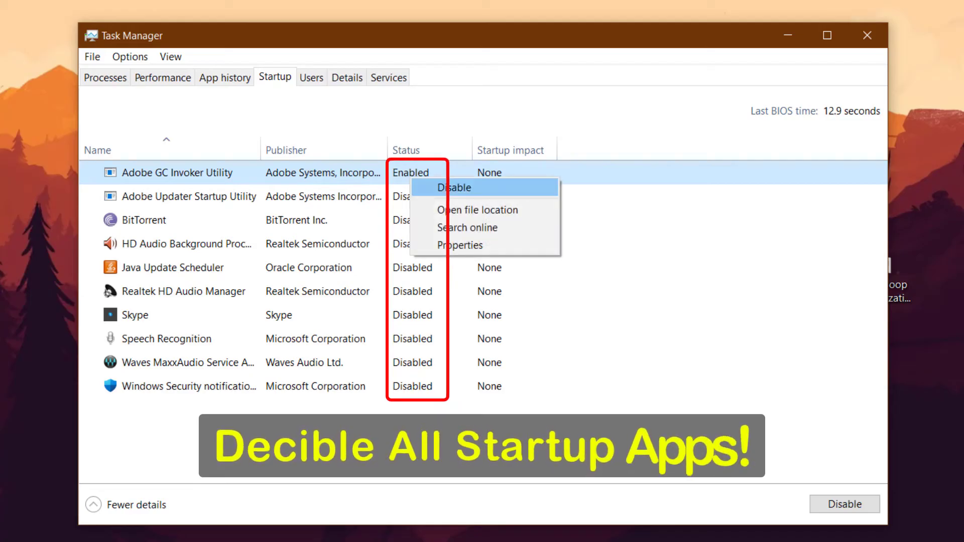
left_click(454, 187)
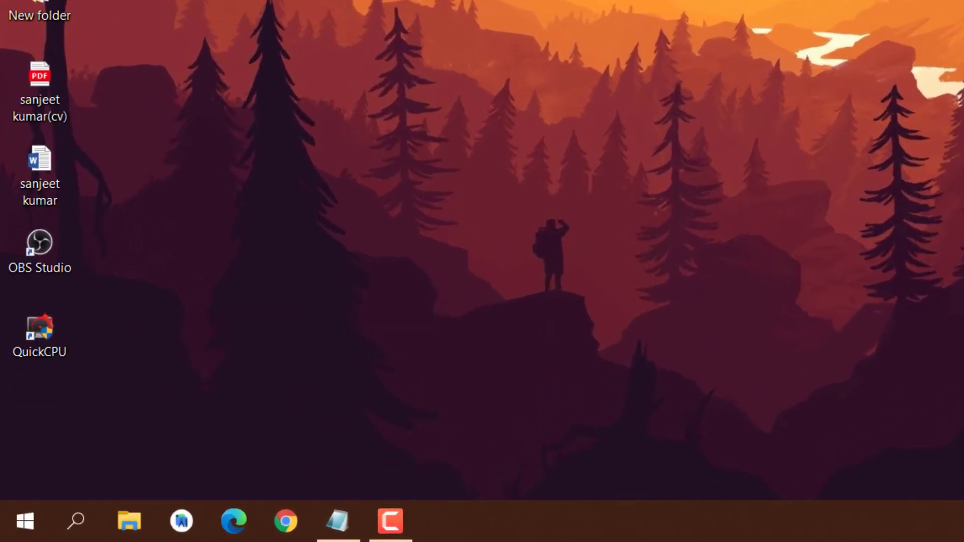
Open System Configuration with msconfig and hide all Microsoft services in its services list.
key("super+r")
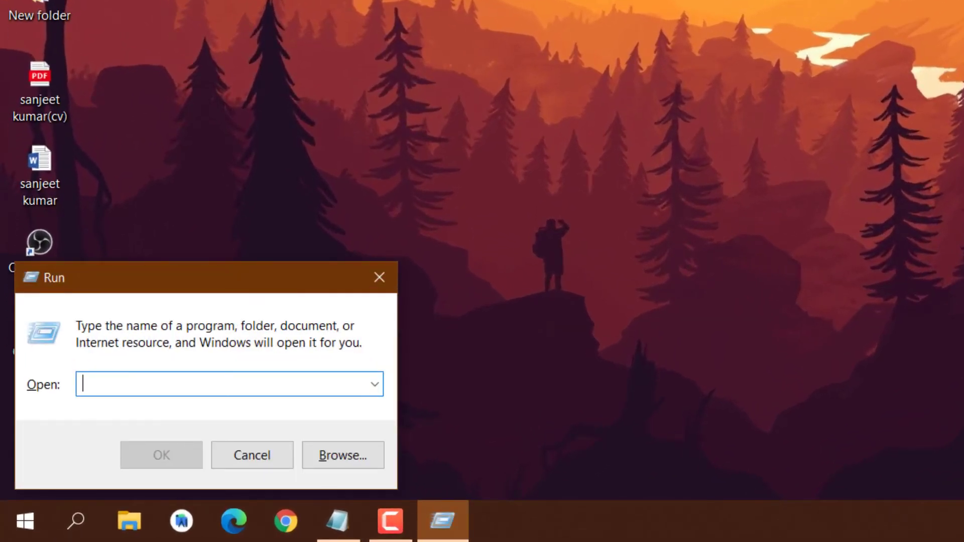
type("msconfig")
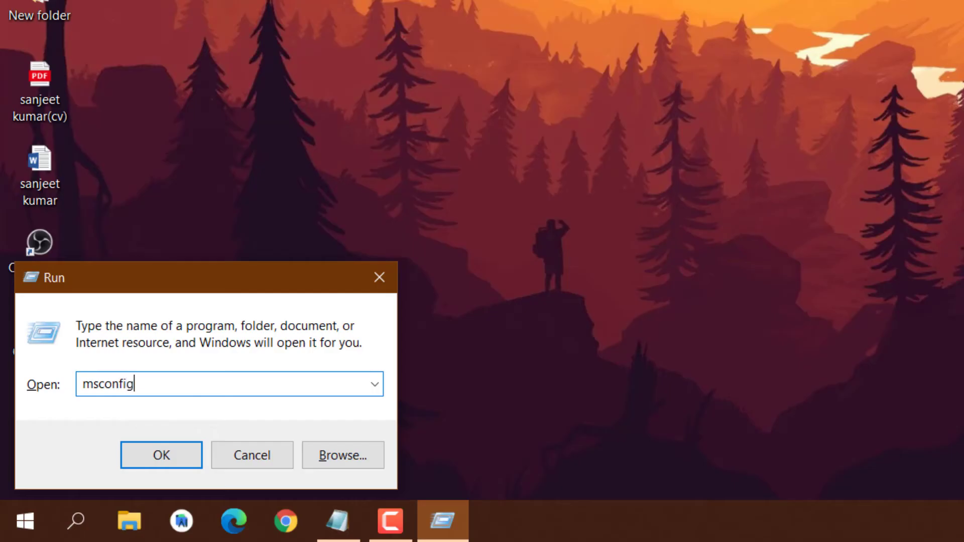
key("Return")
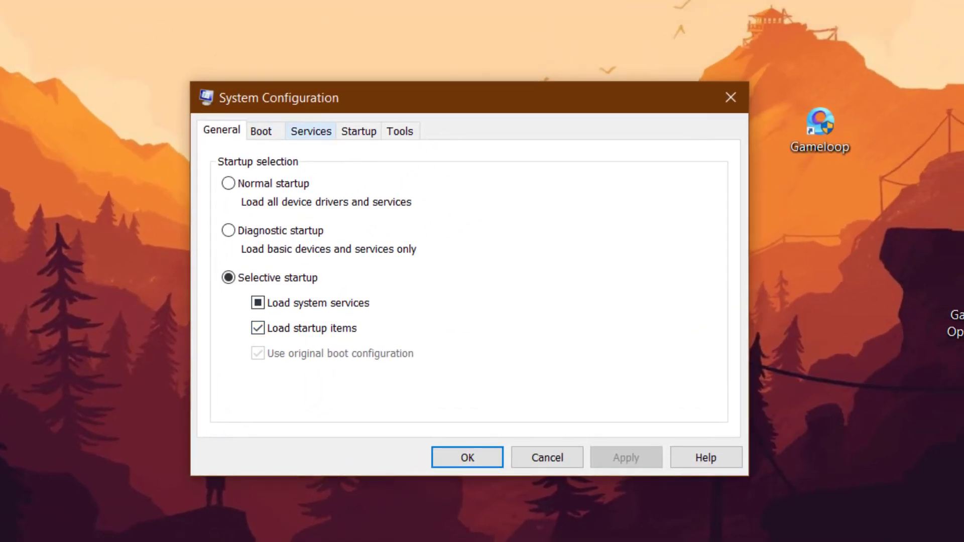
left_click(311, 131)
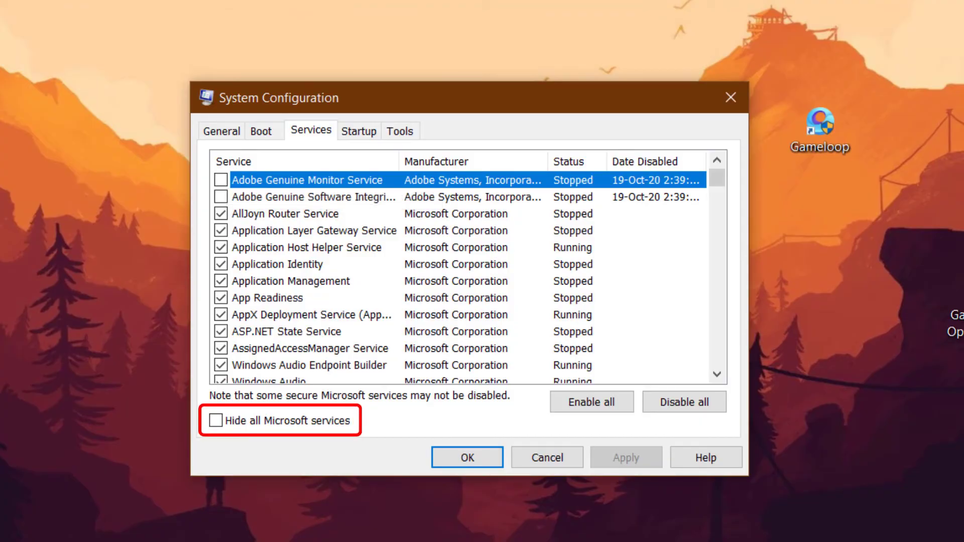
left_click(216, 421)
scroll(468, 272, "down", 3)
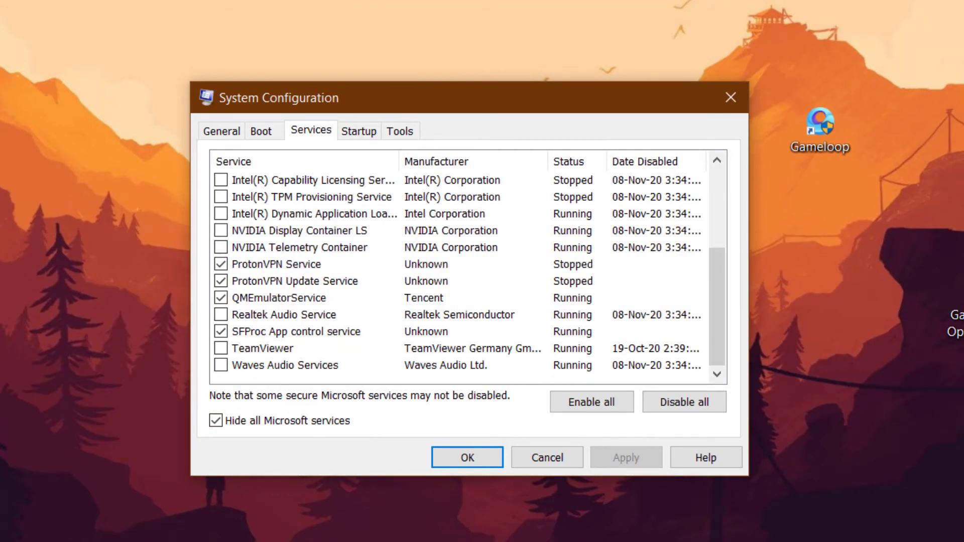
scroll(459, 271, "up", 2)
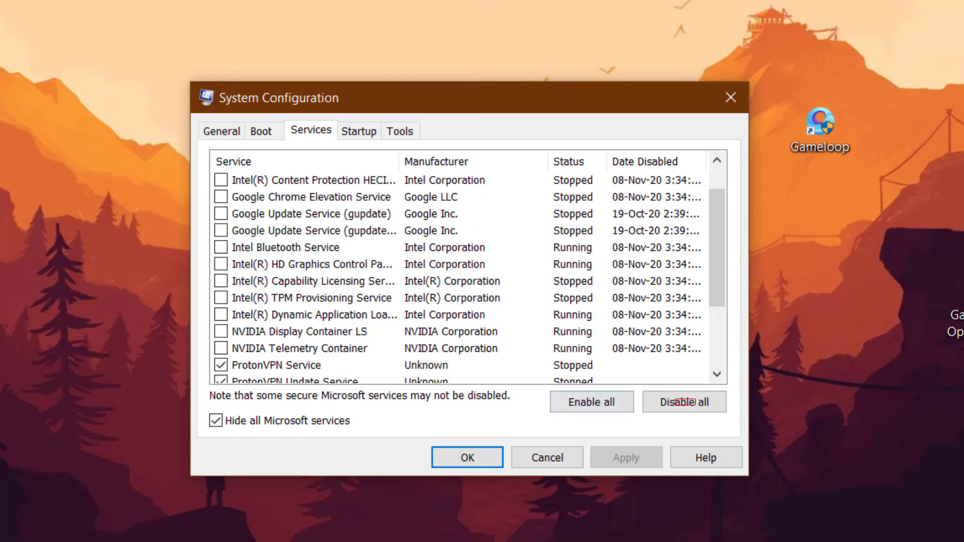
Disable all the remaining non-Microsoft services, apply the changes and exit System Configuration without restarting.
left_click(685, 402)
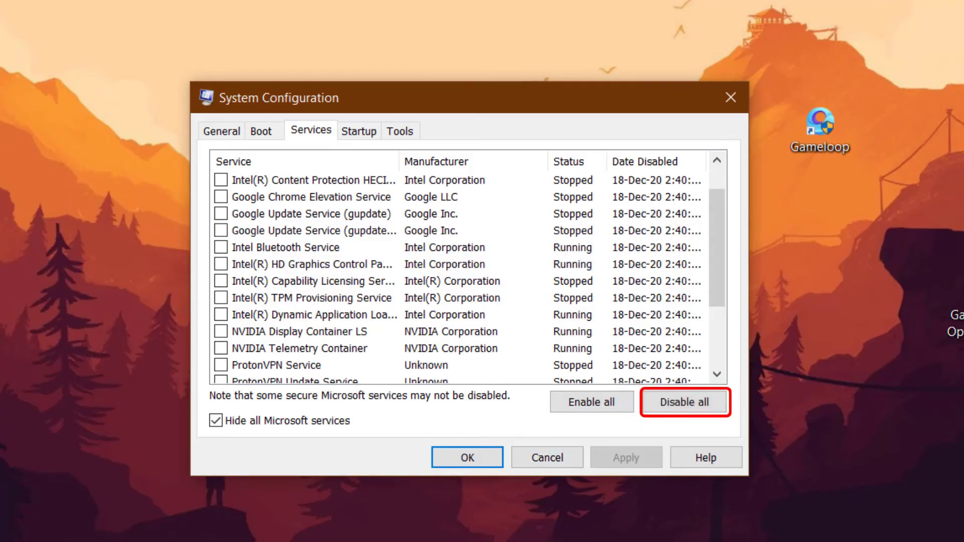
scroll(460, 271, "down", 2)
left_click(276, 265)
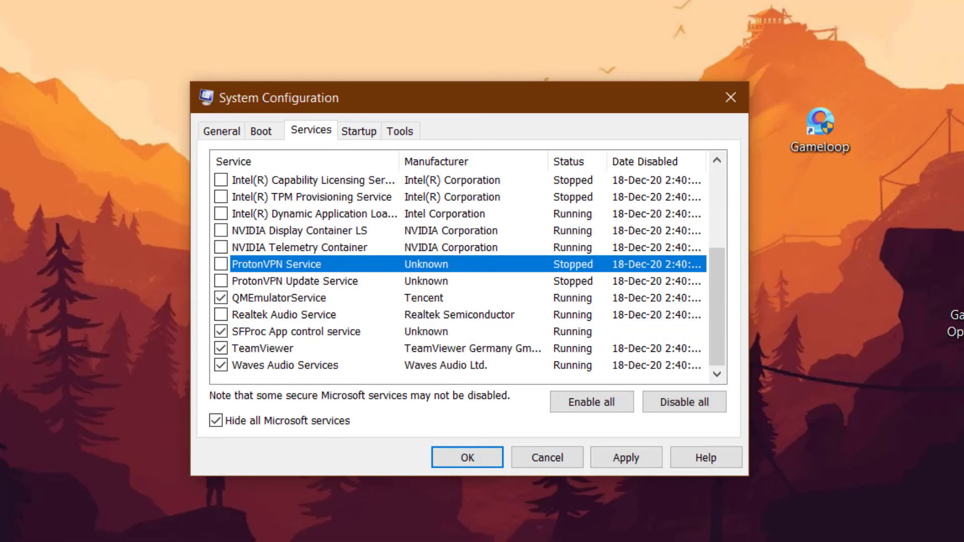
left_click(685, 403)
left_click(626, 458)
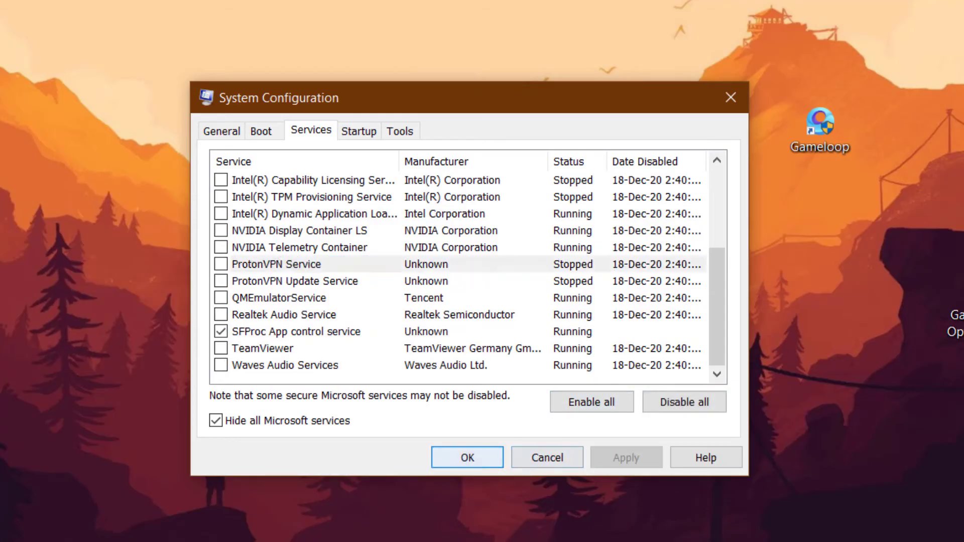
left_click(467, 458)
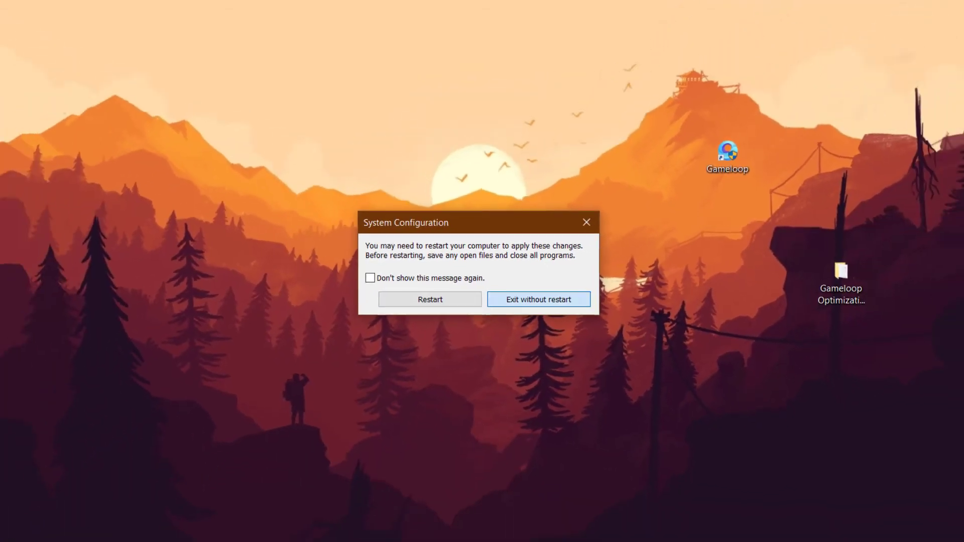
left_click(554, 330)
right_click(340, 242)
Open the Windows Temp folder with the temp command, granting folder access, and delete all its contents with administrator permission.
key("super+r")
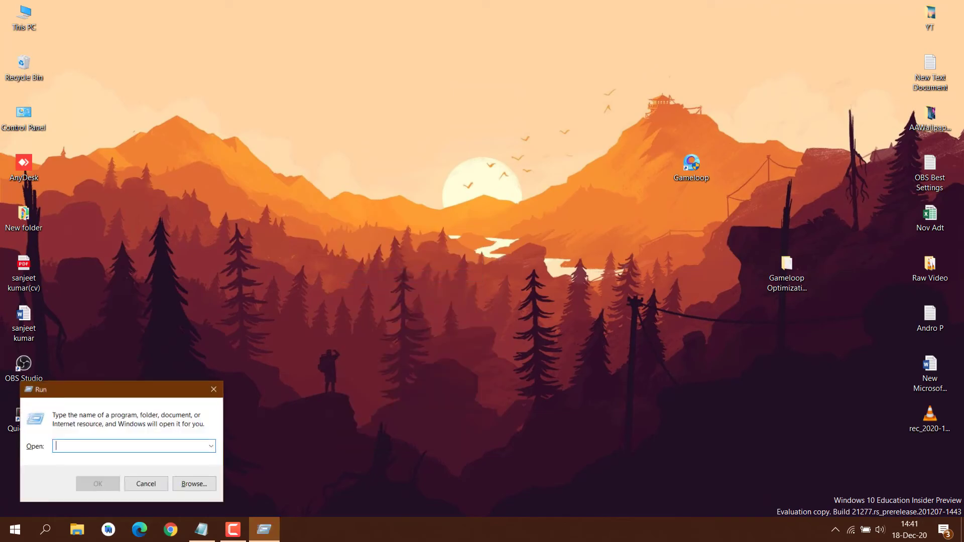
type("temp")
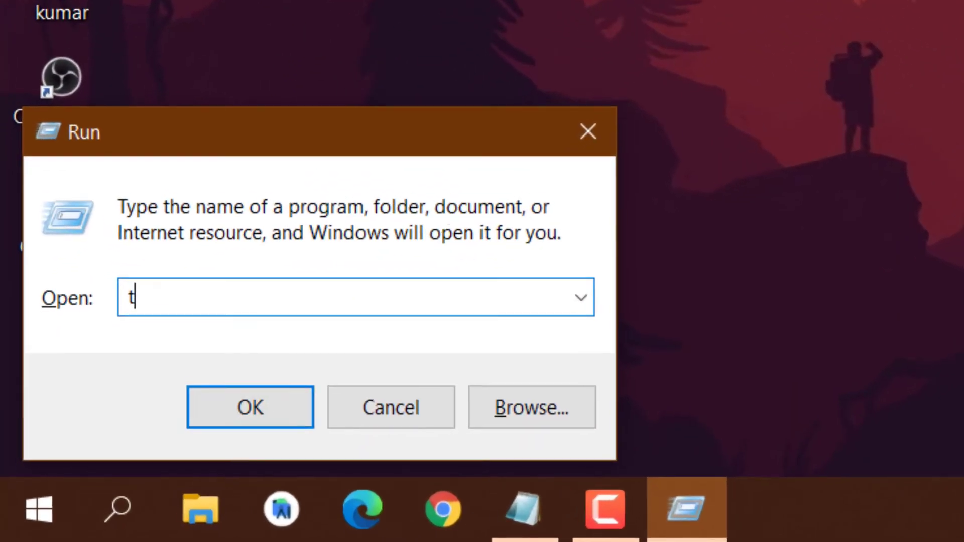
key("Return")
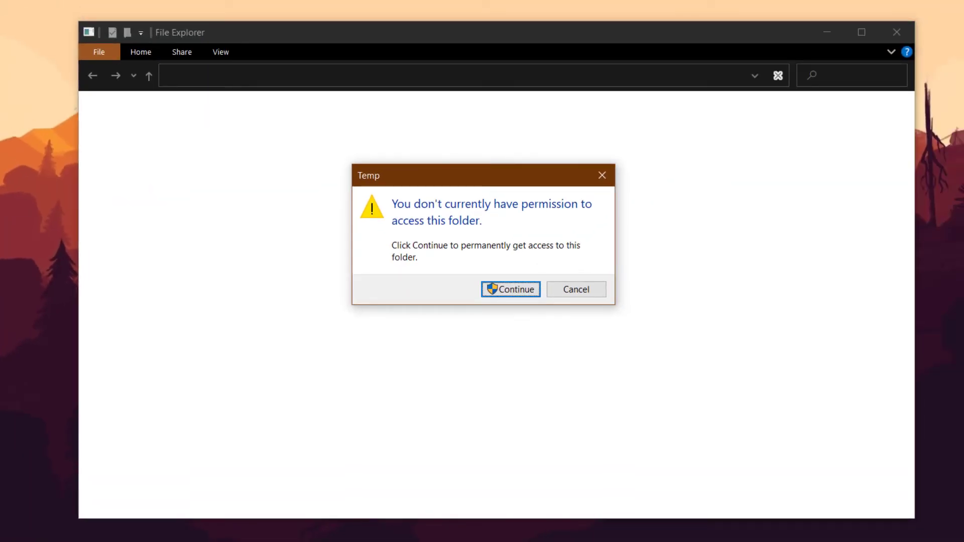
key("Return")
key("ctrl+a")
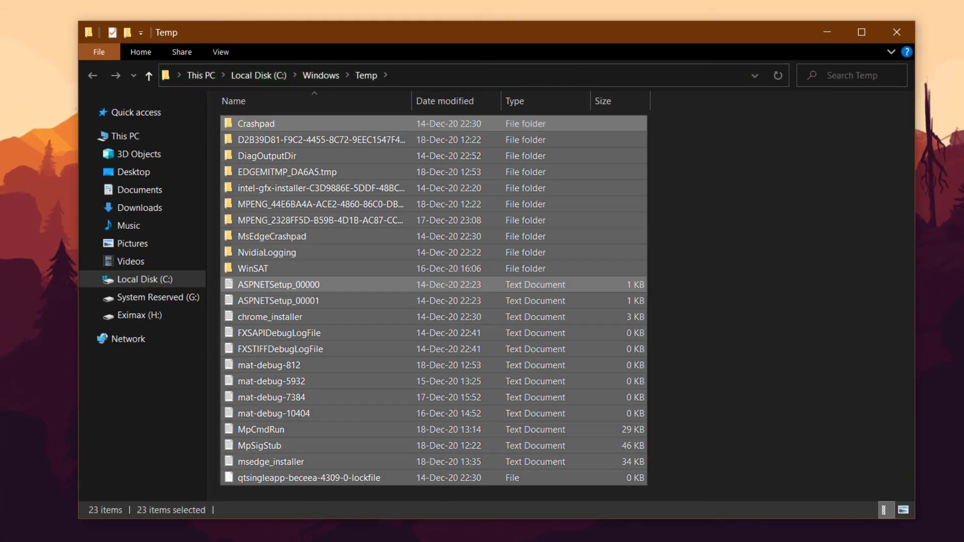
right_click(492, 286)
left_click(531, 470)
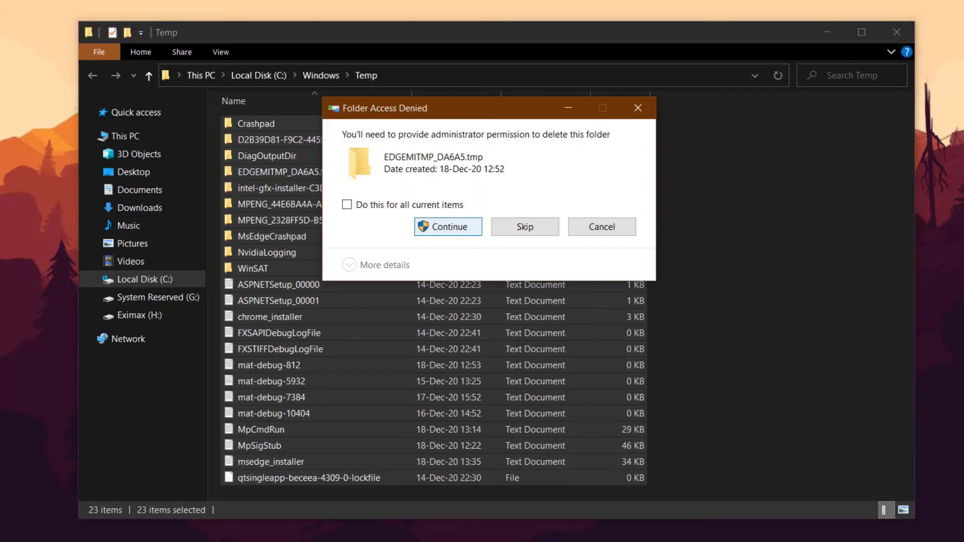
left_click(448, 226)
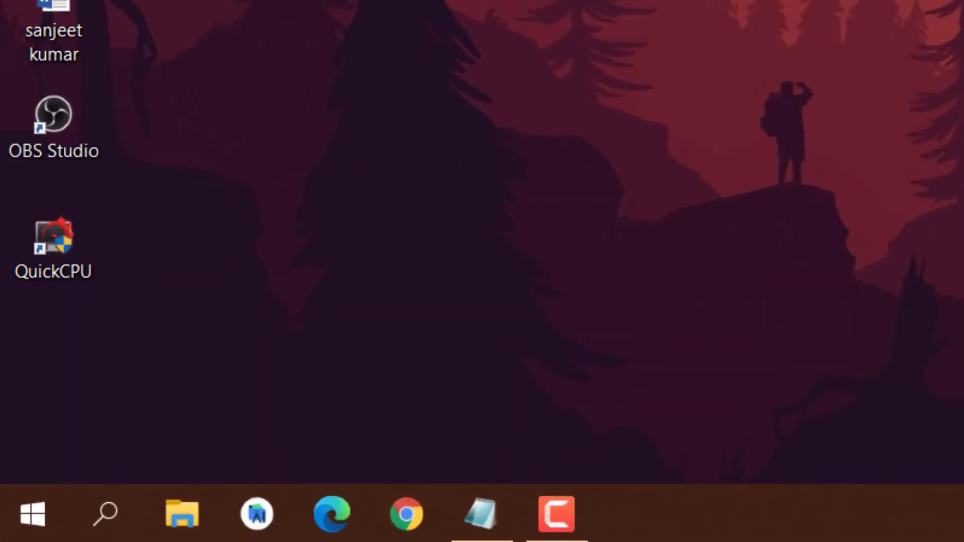
Open the user's Temp folder with the %temp% command and delete all its contents, skipping in-use items and granting administrator permission.
key("super+r")
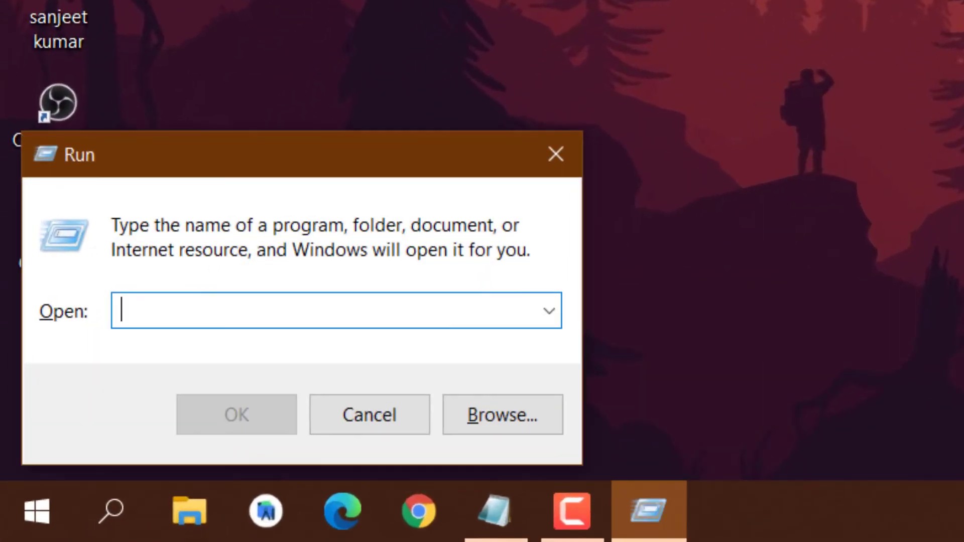
type("%temp%")
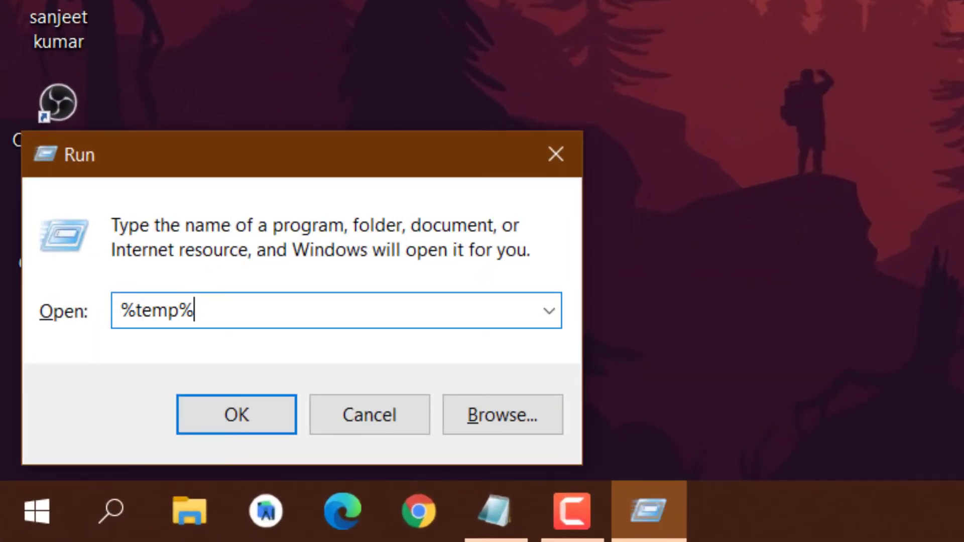
key("Return")
key("ctrl+a")
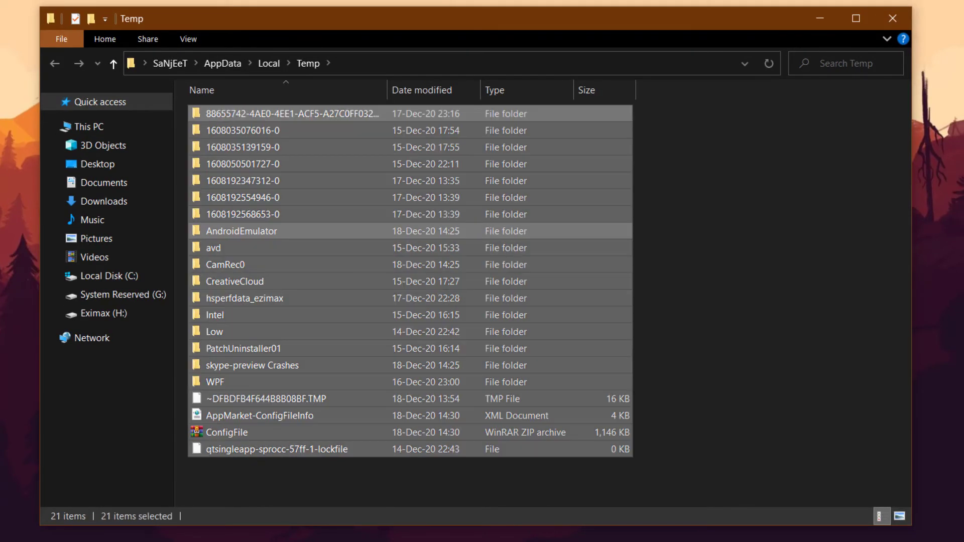
right_click(429, 230)
left_click(469, 473)
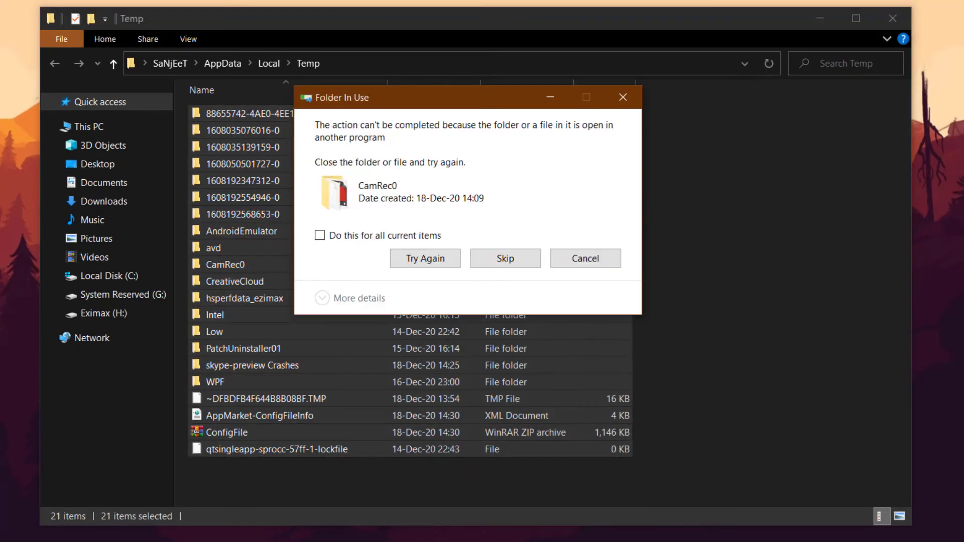
left_click(320, 236)
left_click(505, 258)
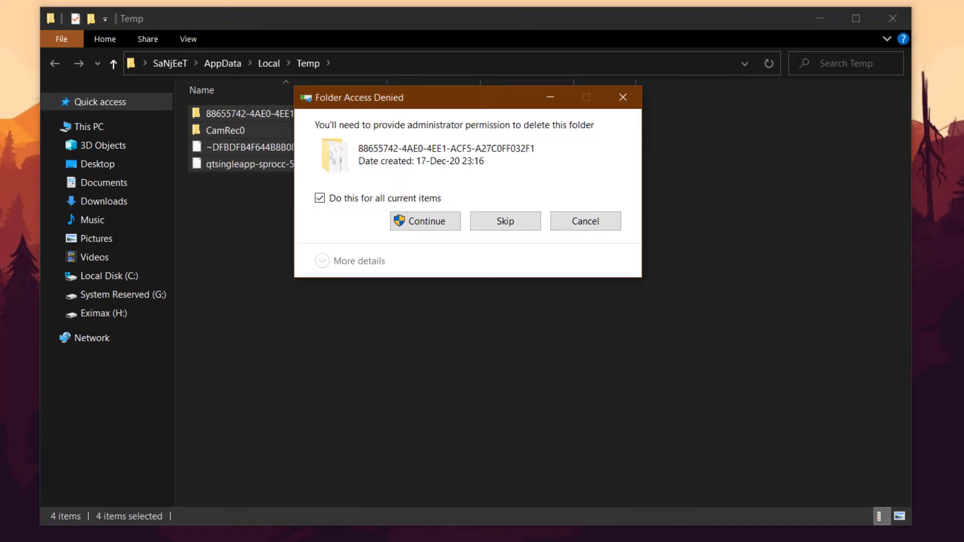
left_click(426, 221)
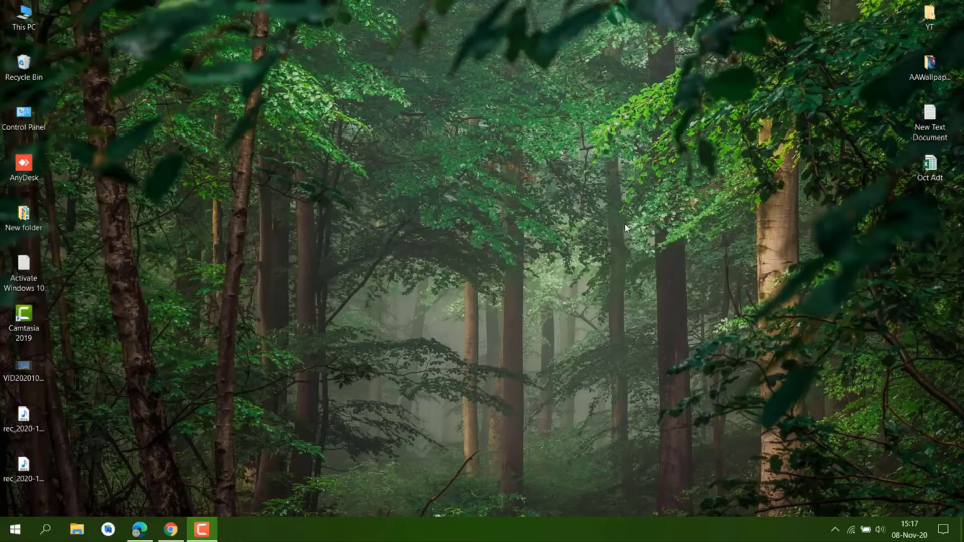
Open the properties of Local Disk (C:) from This PC and start Disk Cleanup for the drive.
double_click(24, 16)
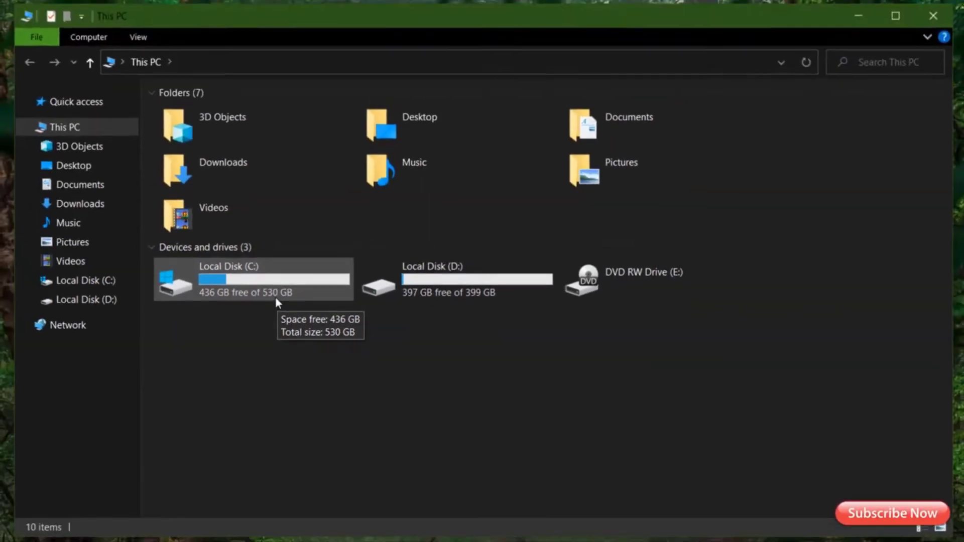
right_click(275, 297)
left_click(274, 284)
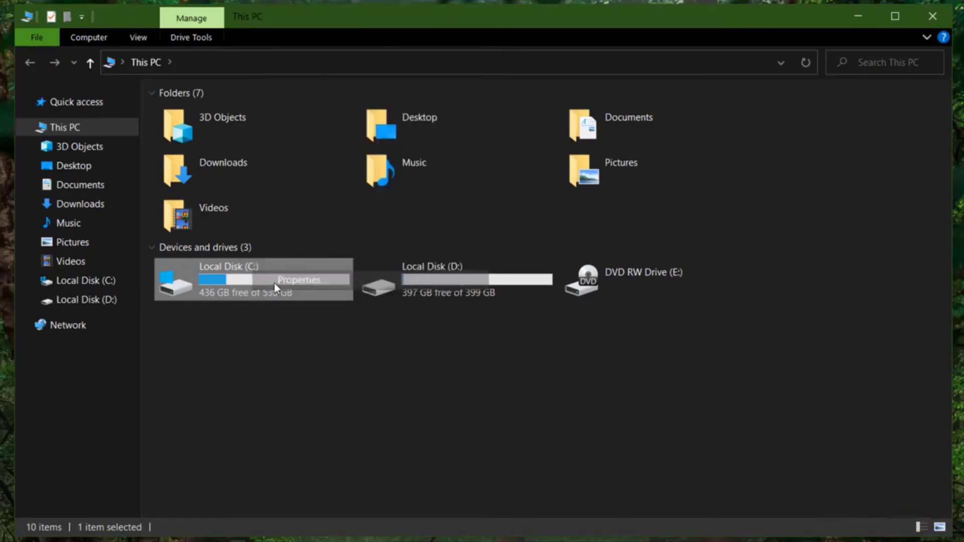
left_click_drag(478, 191, 601, 55)
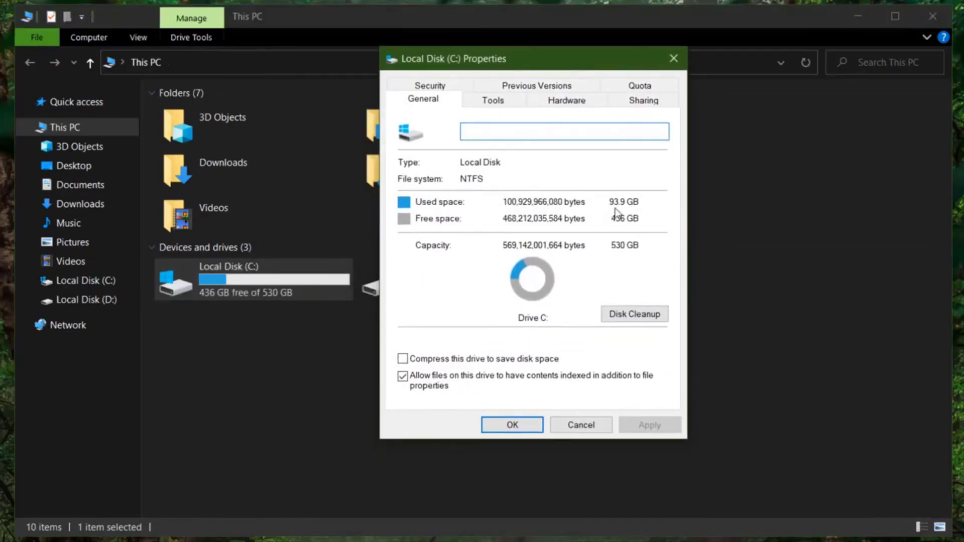
left_click(615, 318)
left_click_drag(179, 19, 361, 99)
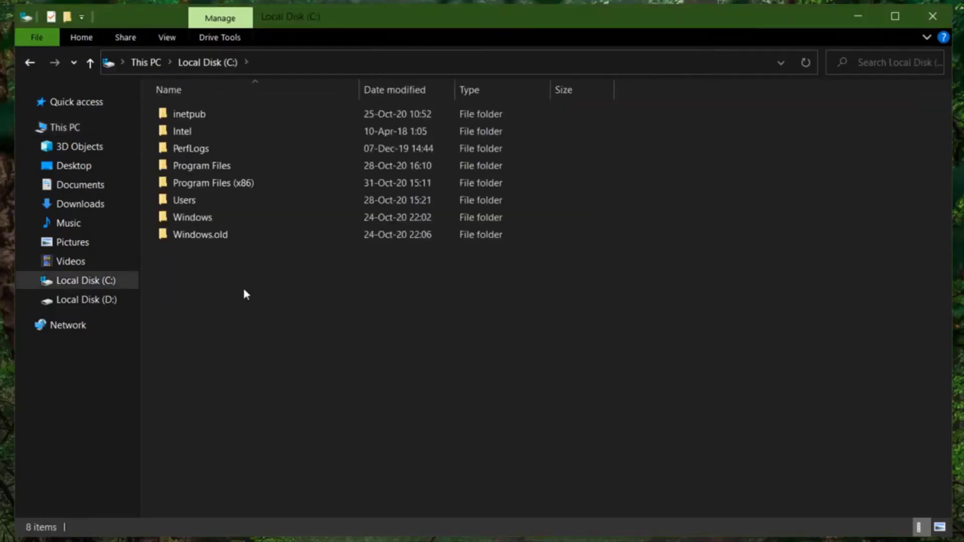
Check the size of the Windows.old folder on drive C: in its properties and close them.
left_click(201, 236)
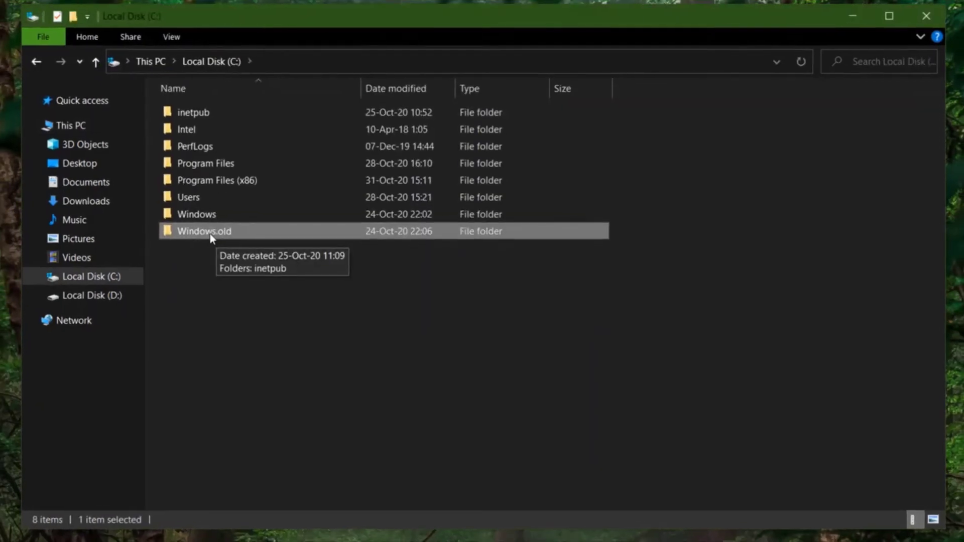
right_click(209, 235)
left_click(271, 524)
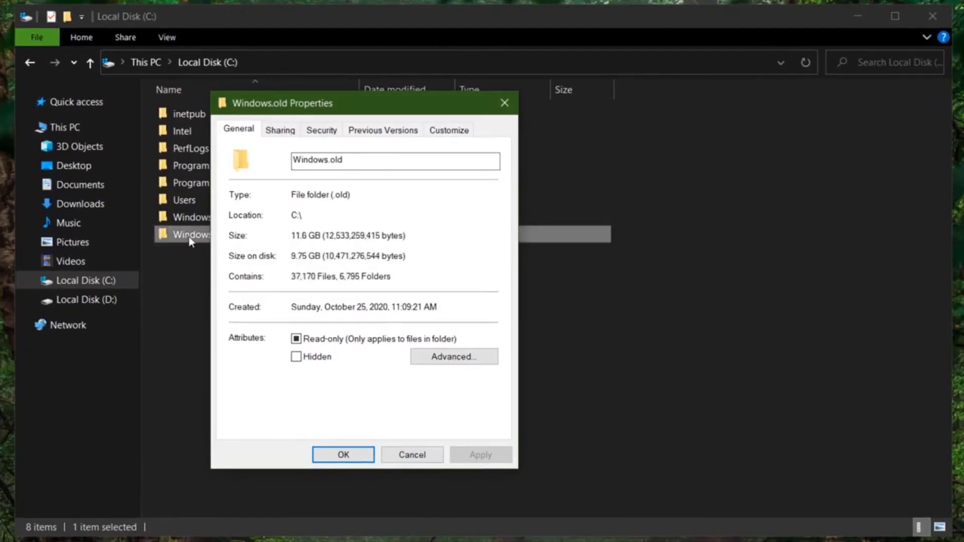
left_click_drag(296, 236, 320, 237)
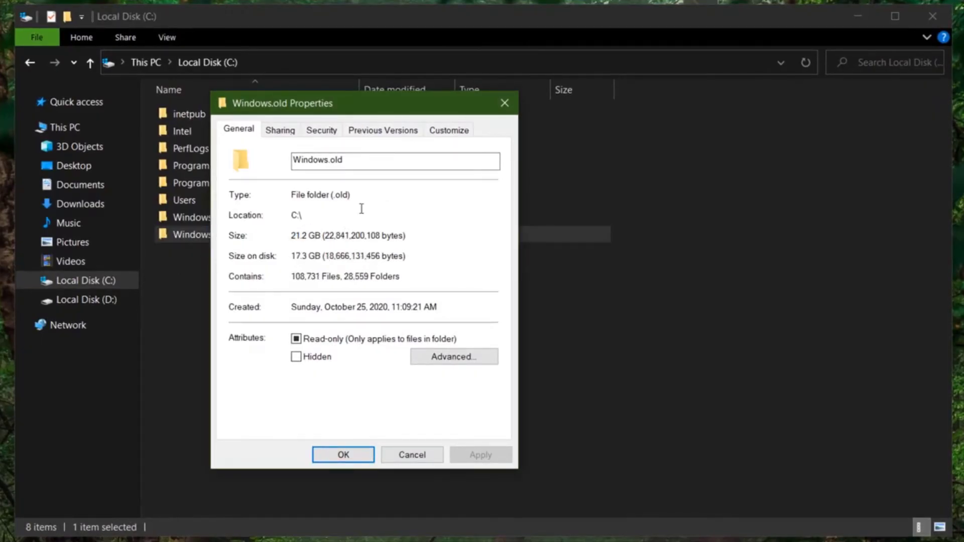
left_click(505, 103)
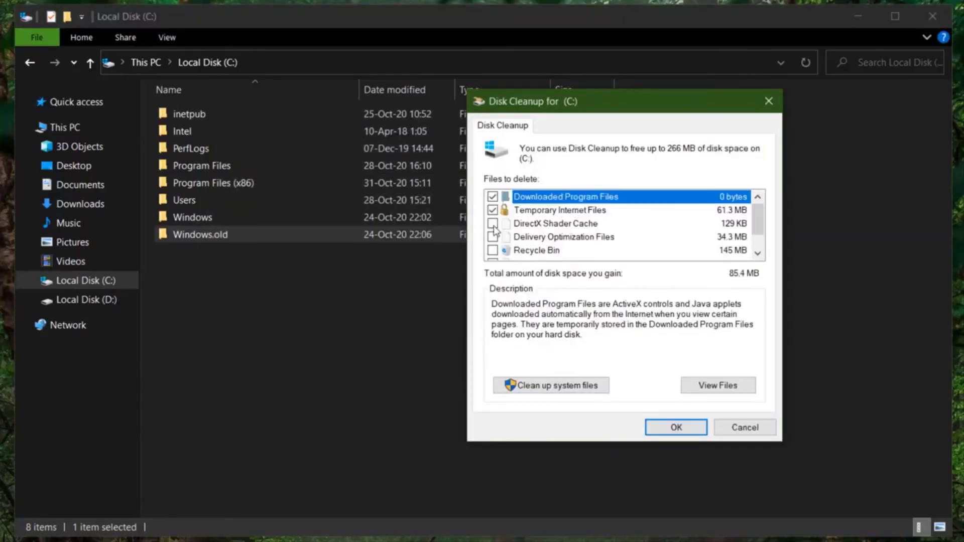
Select all listed file categories in Disk Cleanup for C:, including Recycle Bin and Temporary files, and permanently delete them.
scroll(509, 253, "down", 1)
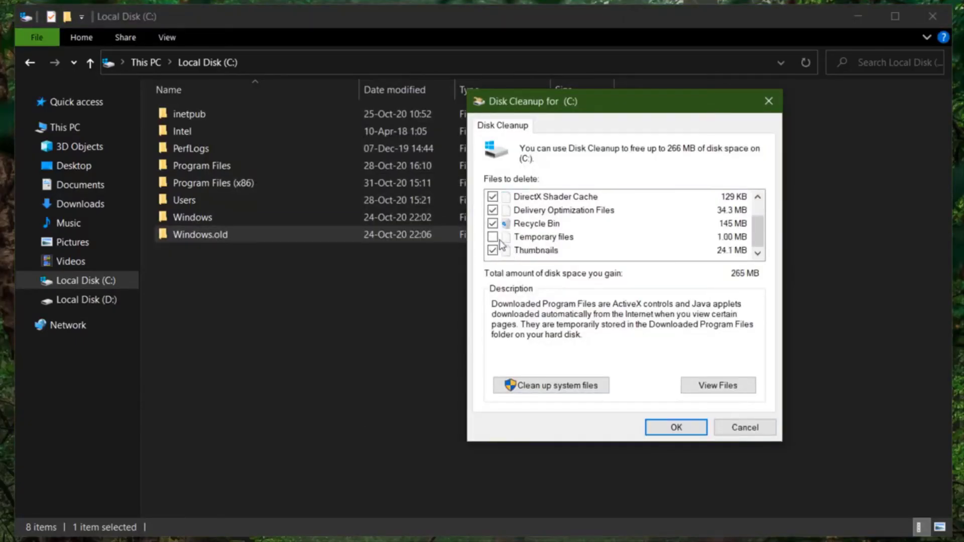
scroll(574, 236, "up", 1)
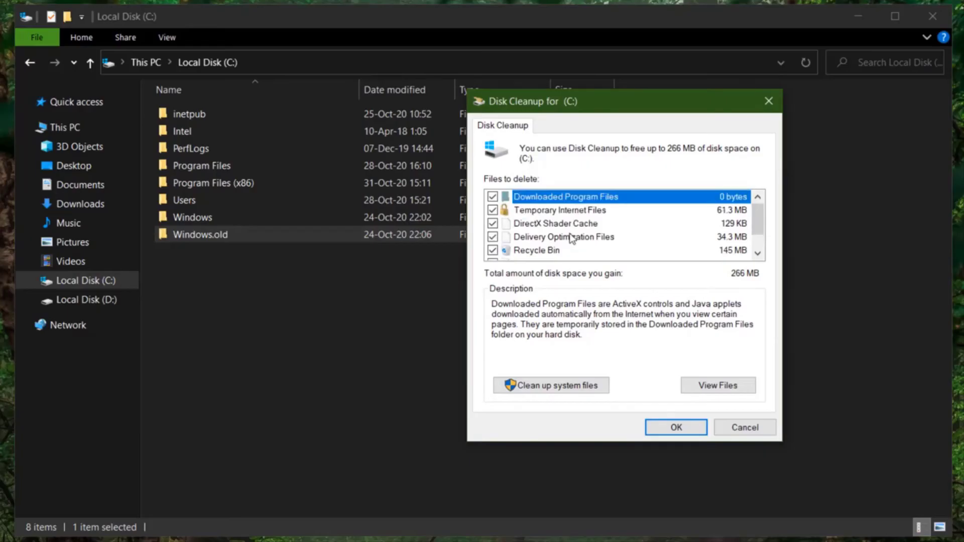
left_click(677, 427)
left_click(494, 272)
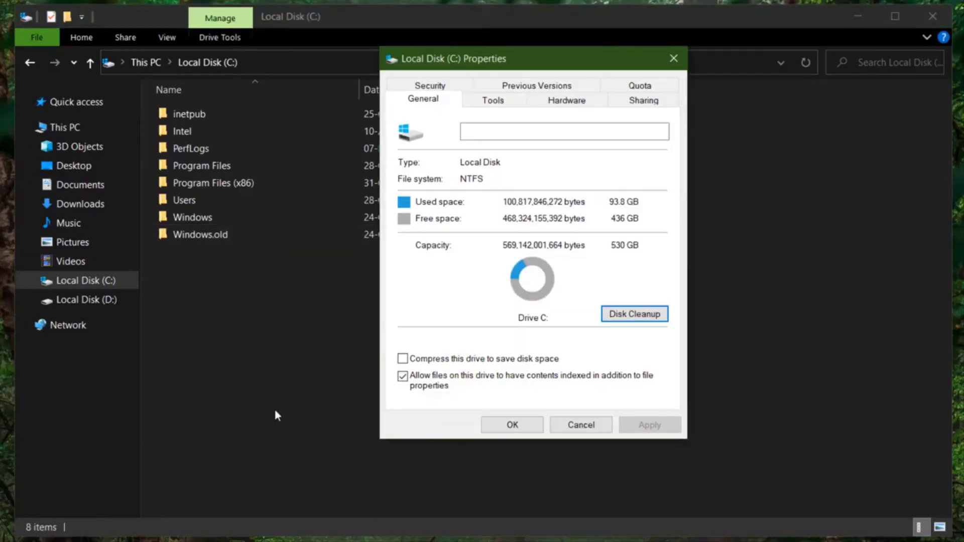
Rerun Disk Cleanup for C: on system files and select Microsoft Defender Antivirus, Windows upgrade log files and Windows error reports.
left_click(625, 318)
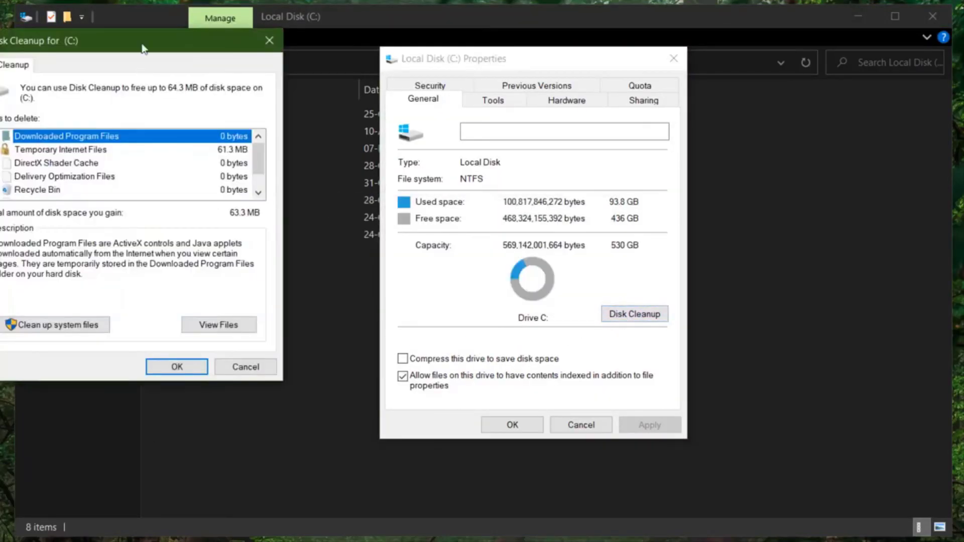
left_click(282, 366)
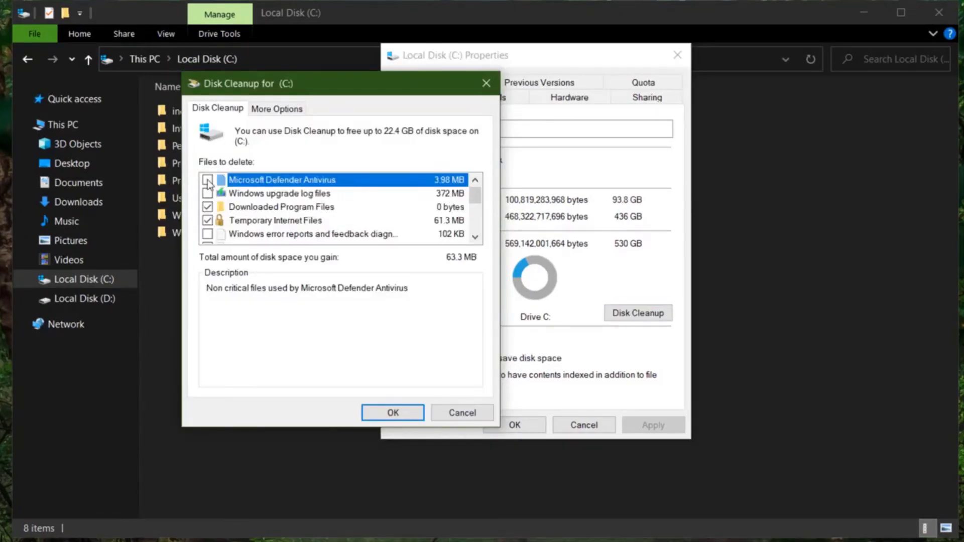
scroll(238, 215, "down", 1)
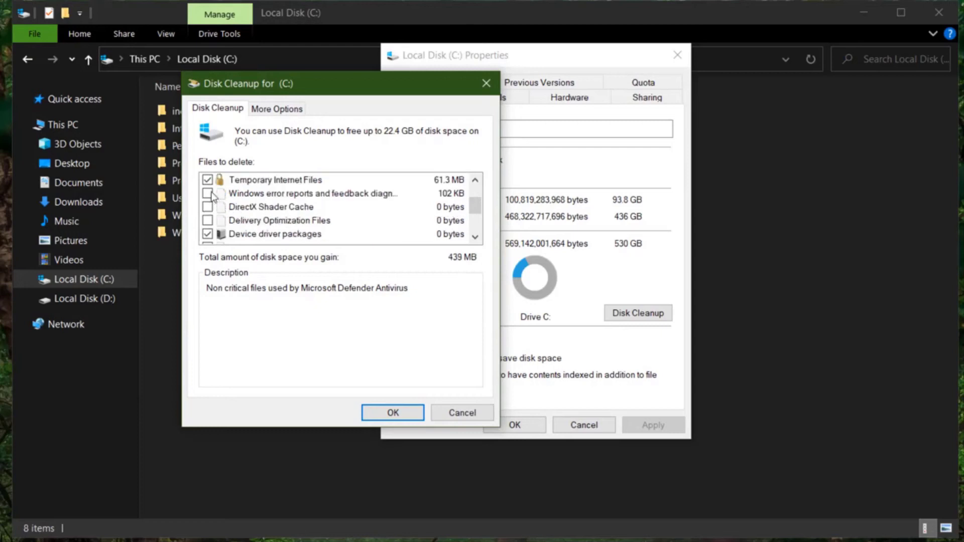
scroll(256, 225, "up", 1)
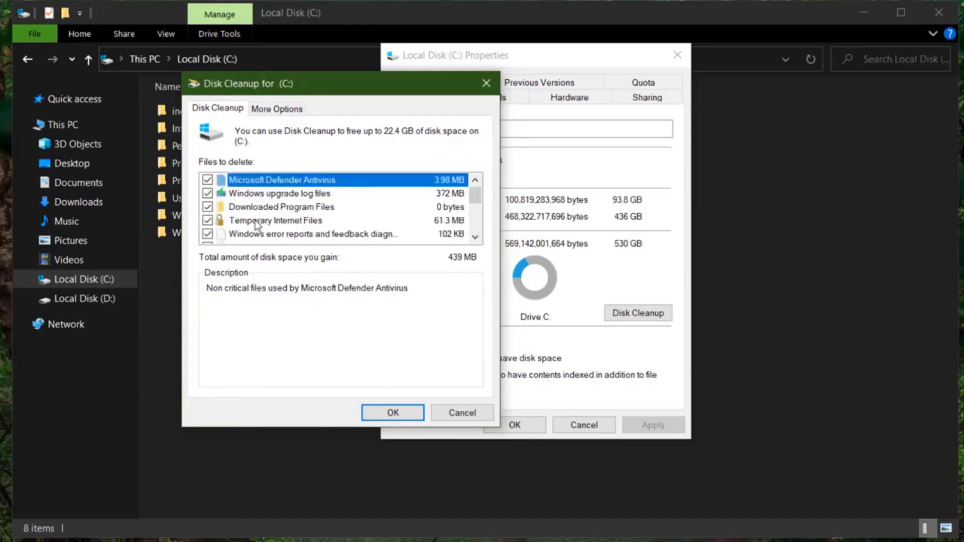
Add Previous Windows installation(s), Recycle Bin, DirectX Shader Cache and Delivery Optimization Files, run the system cleanup and close the drive properties.
scroll(256, 225, "down", 1)
scroll(256, 224, "down", 2)
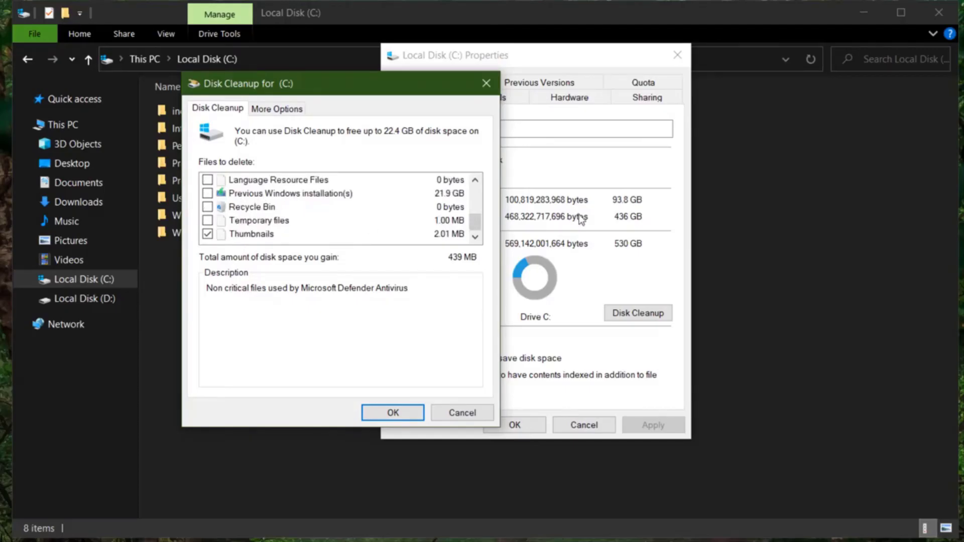
scroll(251, 221, "up", 3)
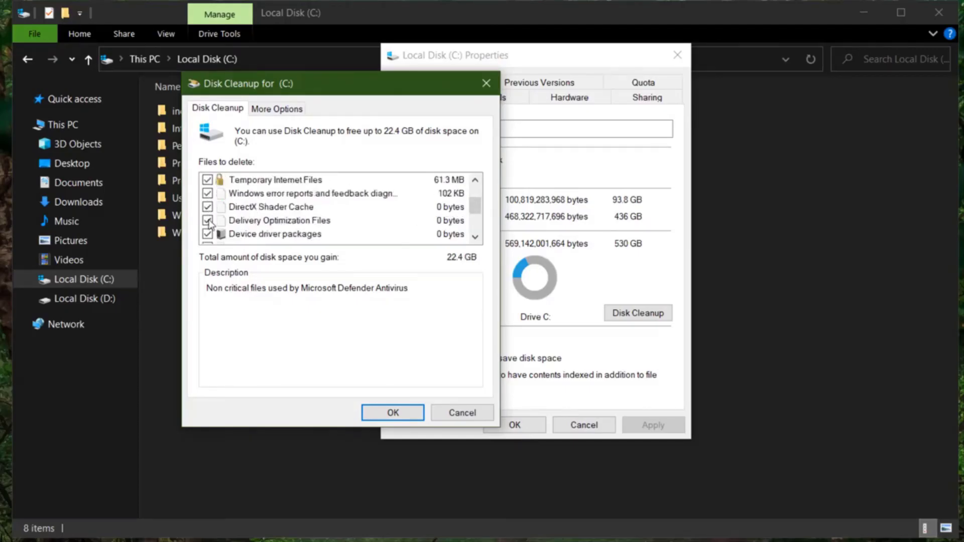
scroll(278, 221, "down", 2)
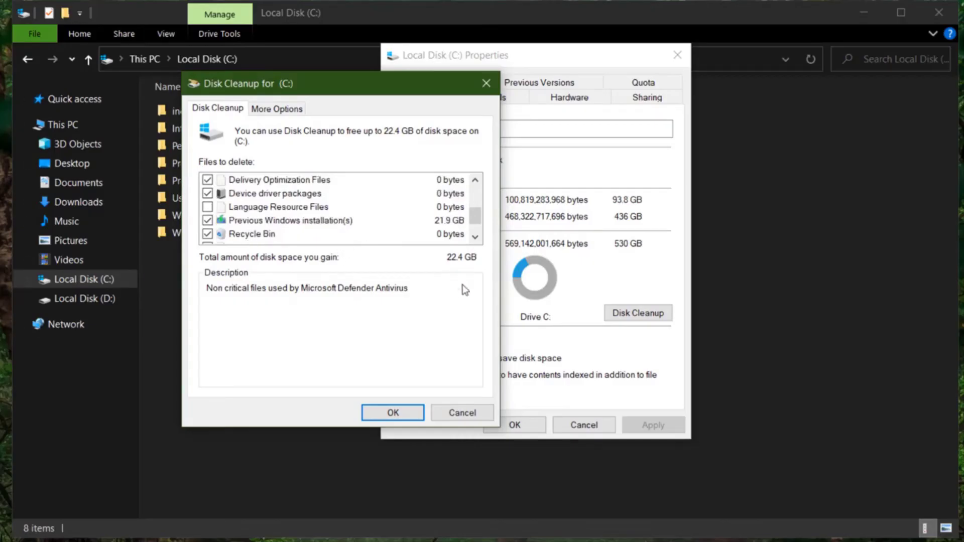
left_click(397, 415)
left_click(479, 272)
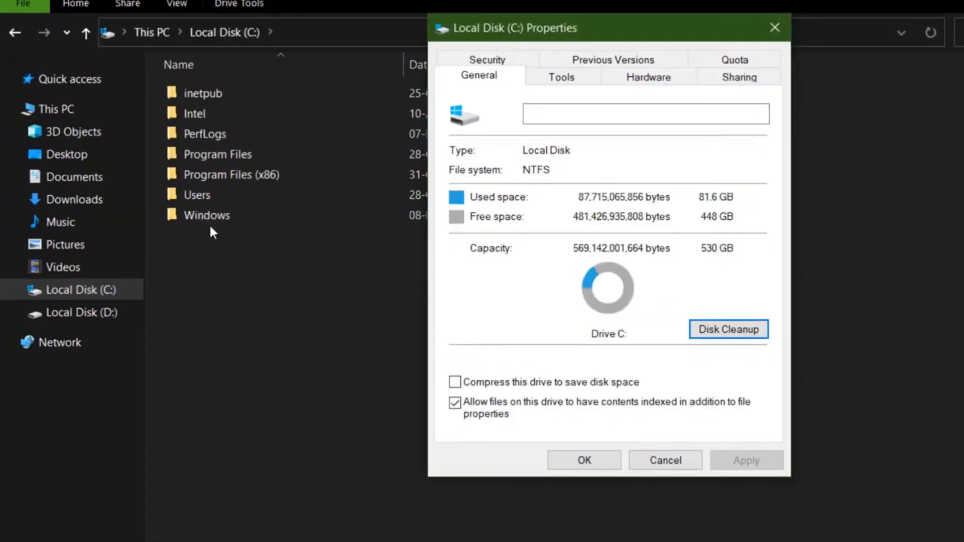
left_click(579, 461)
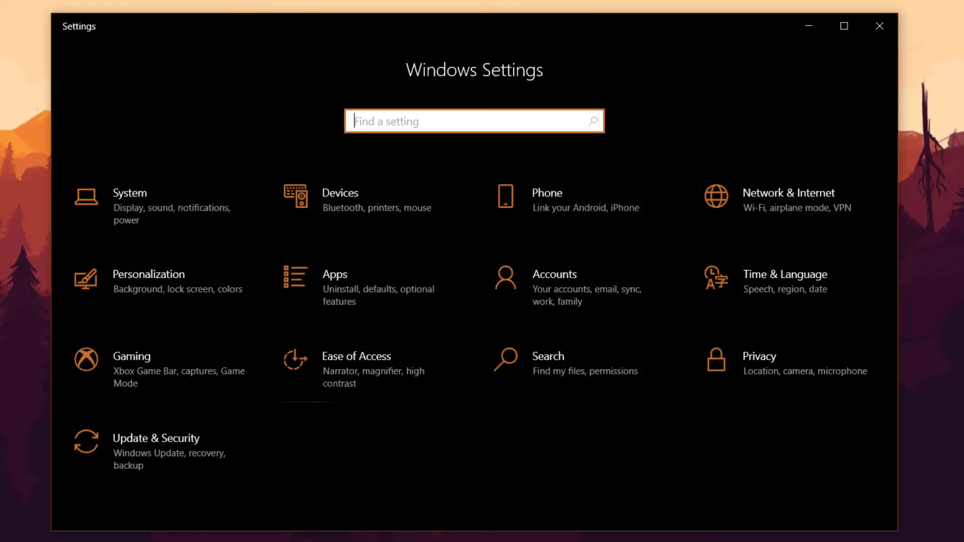
Open the General privacy settings, switch the advertising ID option on and back off, and review the remaining options.
left_click(743, 367)
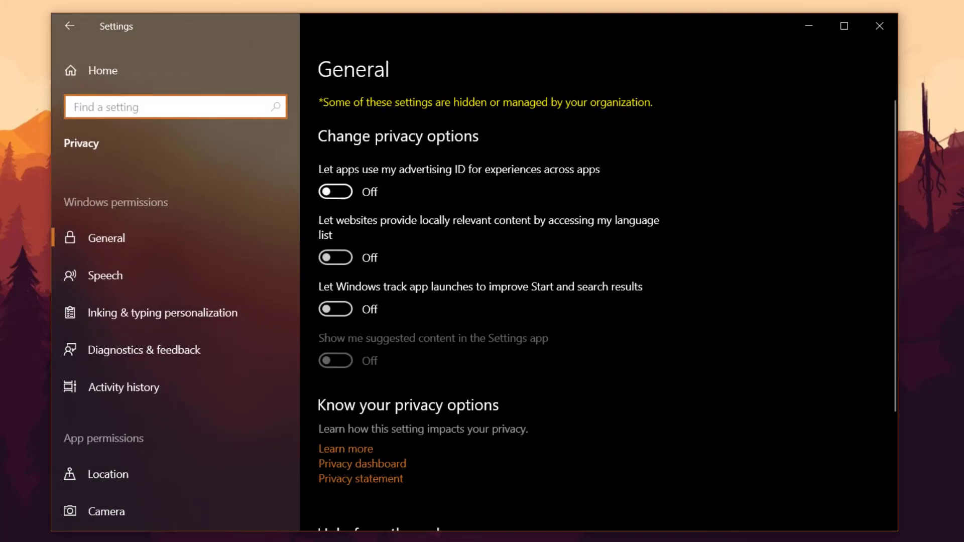
double_click(335, 192)
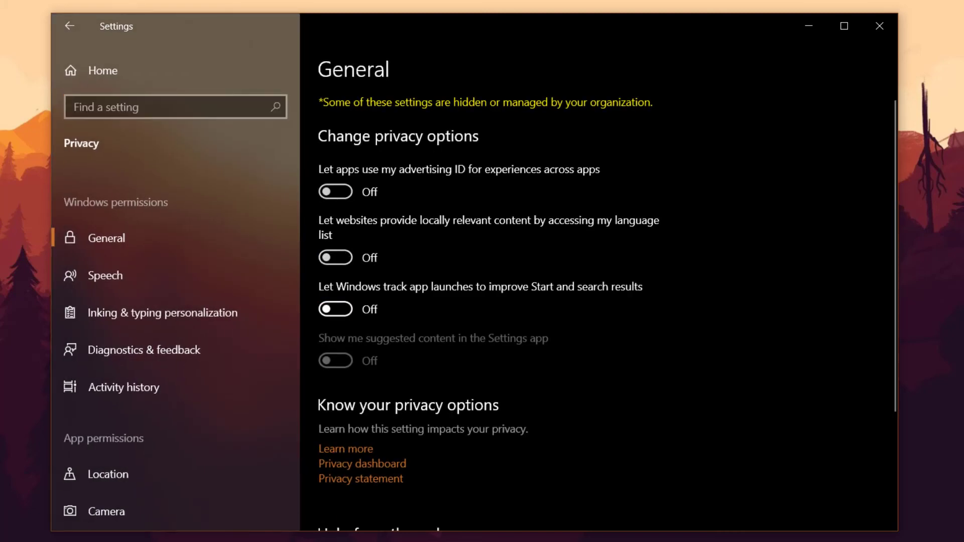
scroll(603, 309, "down", 3)
scroll(144, 345, "down", 1)
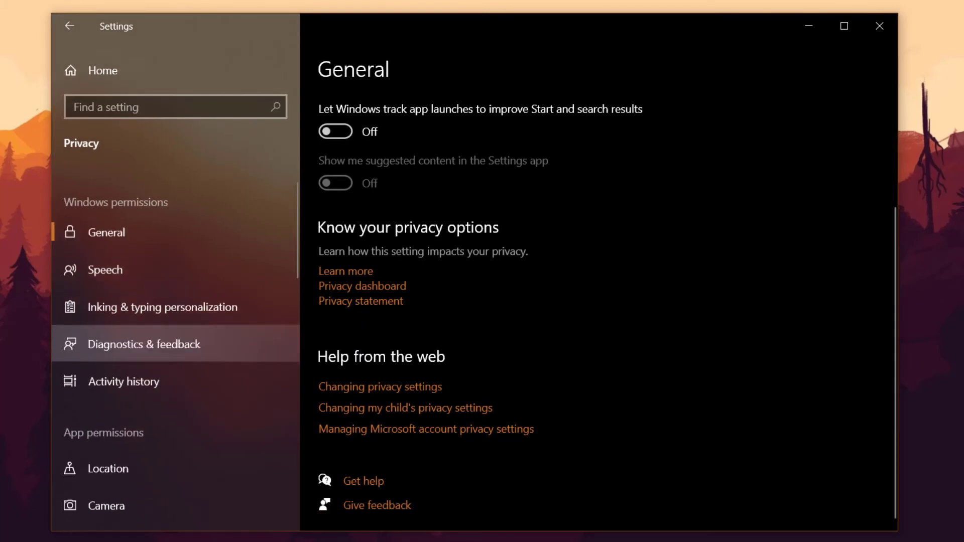
Open the Location privacy settings, review the location access options and clear the device's location history.
scroll(144, 345, "down", 3)
left_click(126, 313)
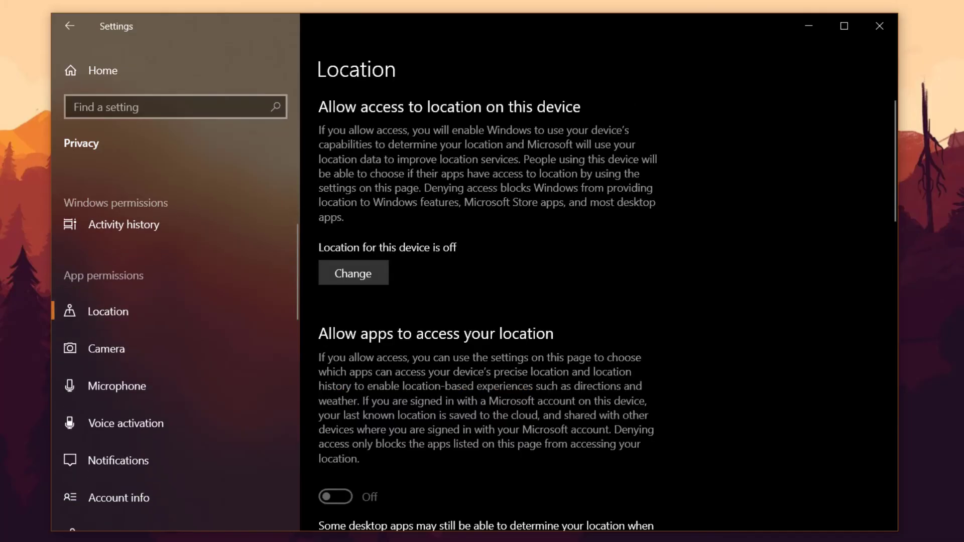
scroll(491, 270, "down", 5)
scroll(491, 301, "down", 15)
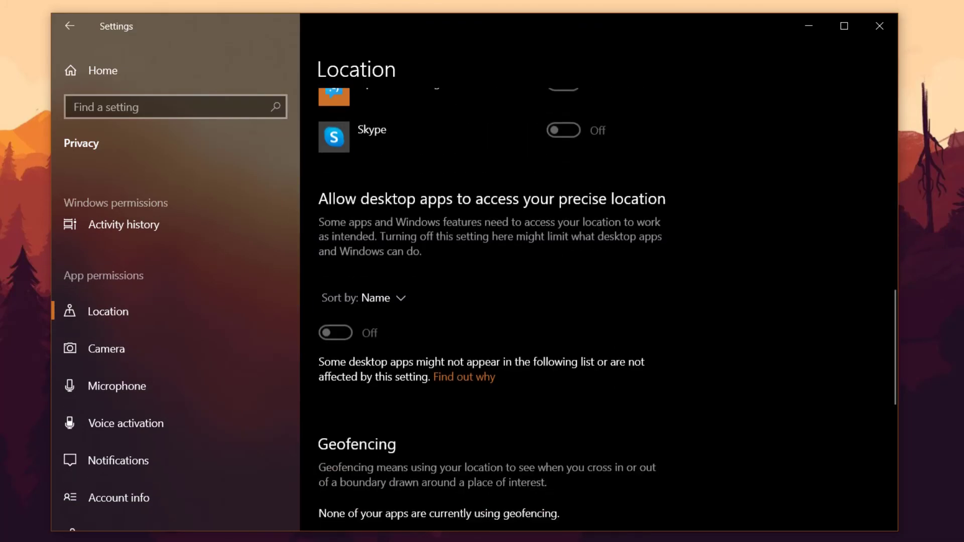
scroll(492, 302, "up", 5)
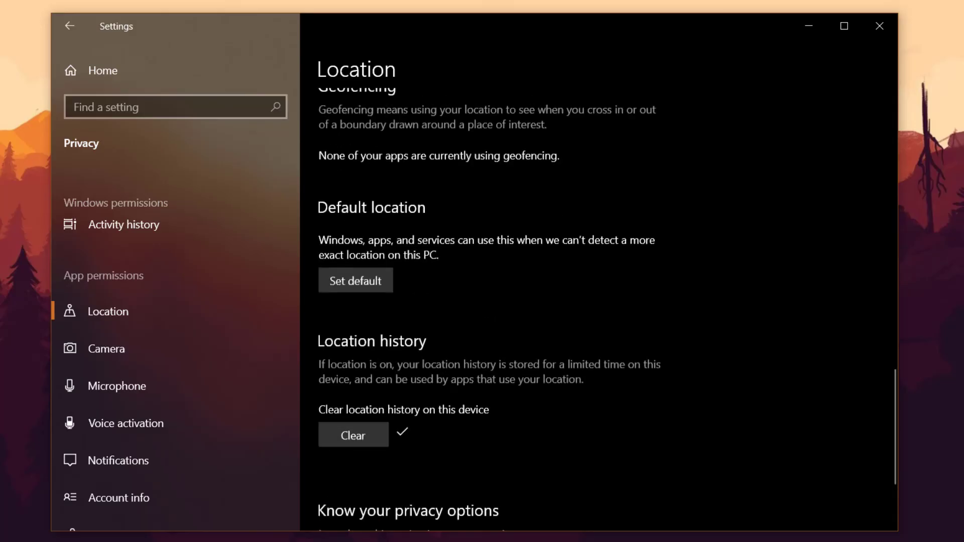
Open the Background apps privacy settings and check which apps are allowed to run in the background.
scroll(126, 351, "down", 6)
scroll(201, 371, "down", 4)
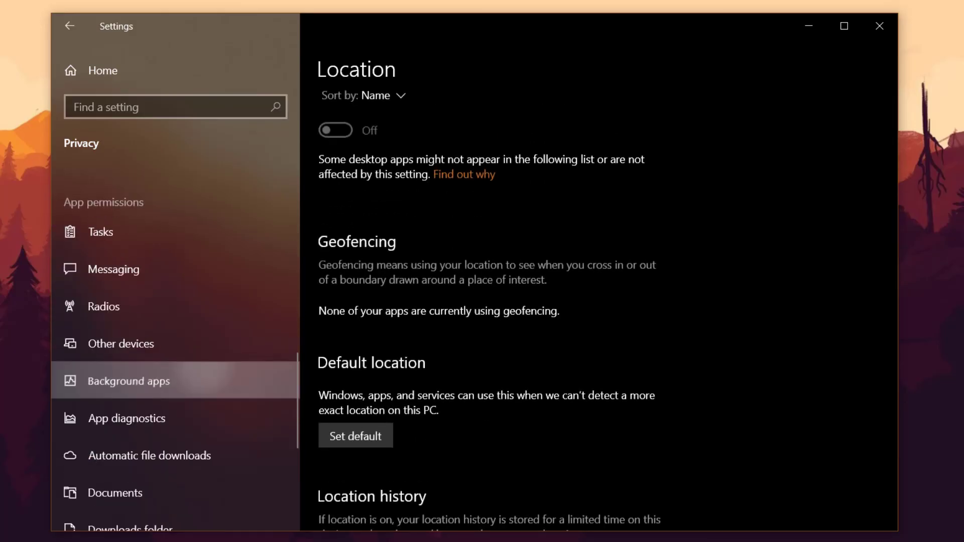
left_click(251, 381)
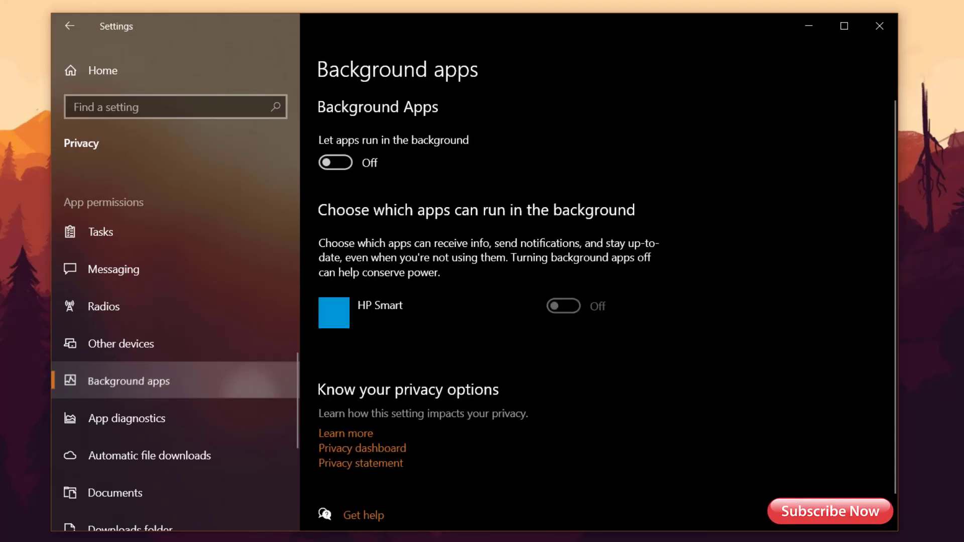
scroll(598, 311, "down", 9)
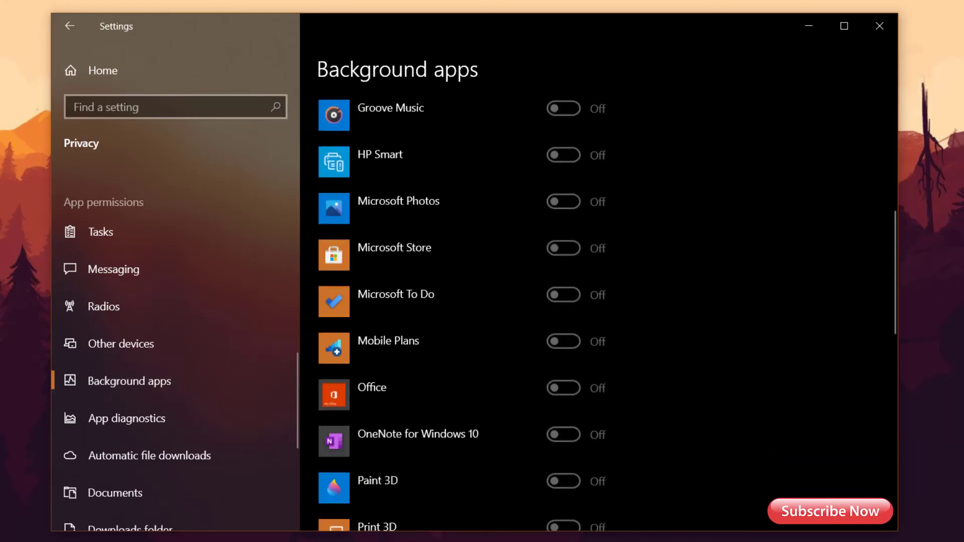
Switch the permission that lets apps run in the background on and back off, and review its effect on the app list.
scroll(598, 311, "down", 17)
scroll(598, 312, "up", 6)
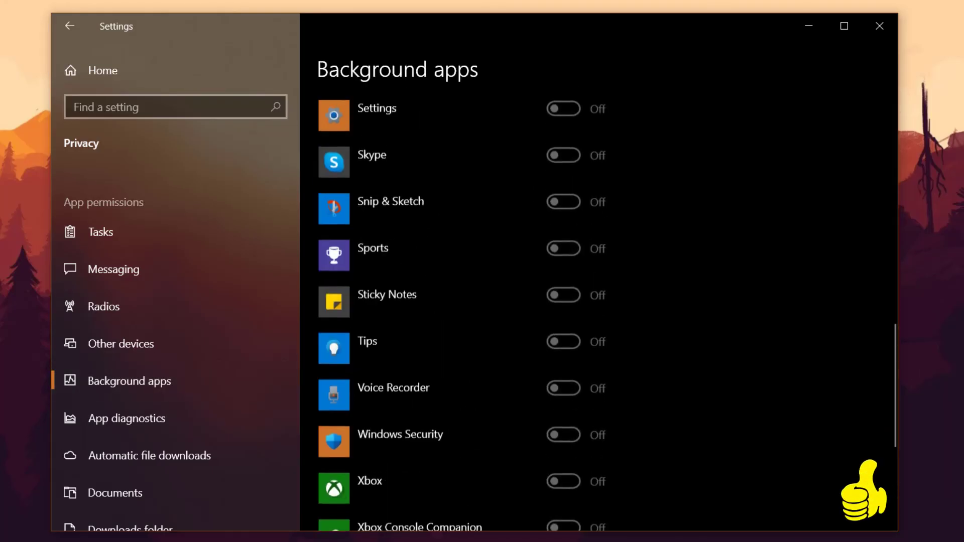
scroll(598, 311, "up", 3)
scroll(598, 311, "up", 14)
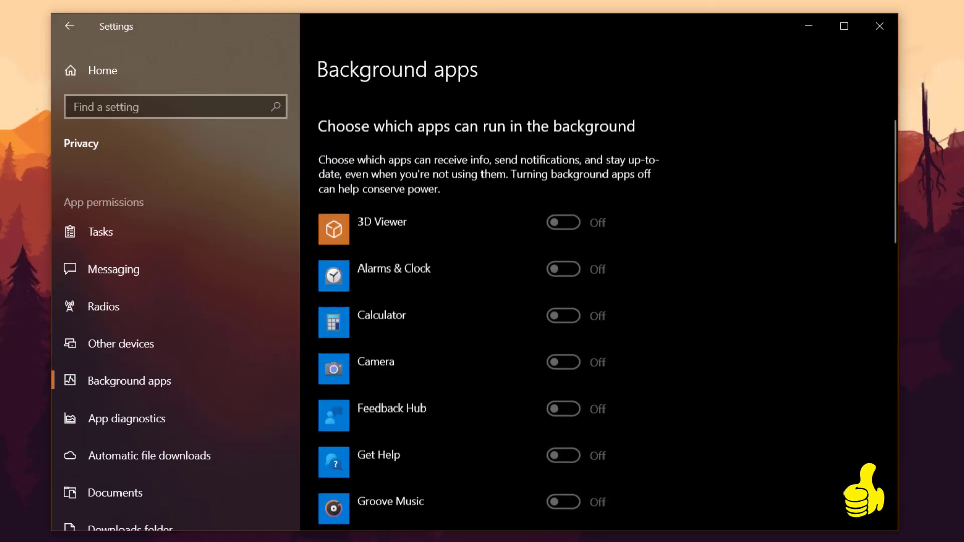
left_click(335, 160)
scroll(564, 381, "down", 7)
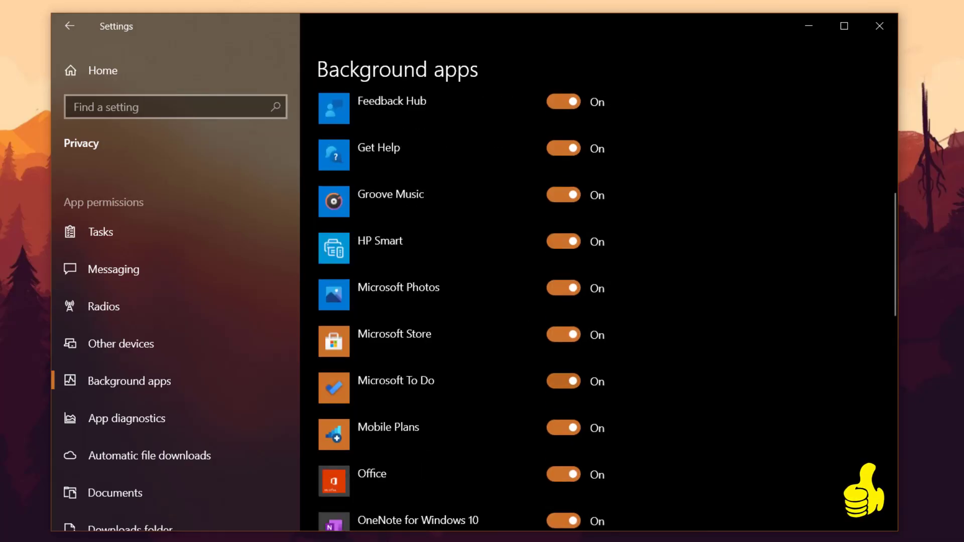
scroll(598, 312, "up", 7)
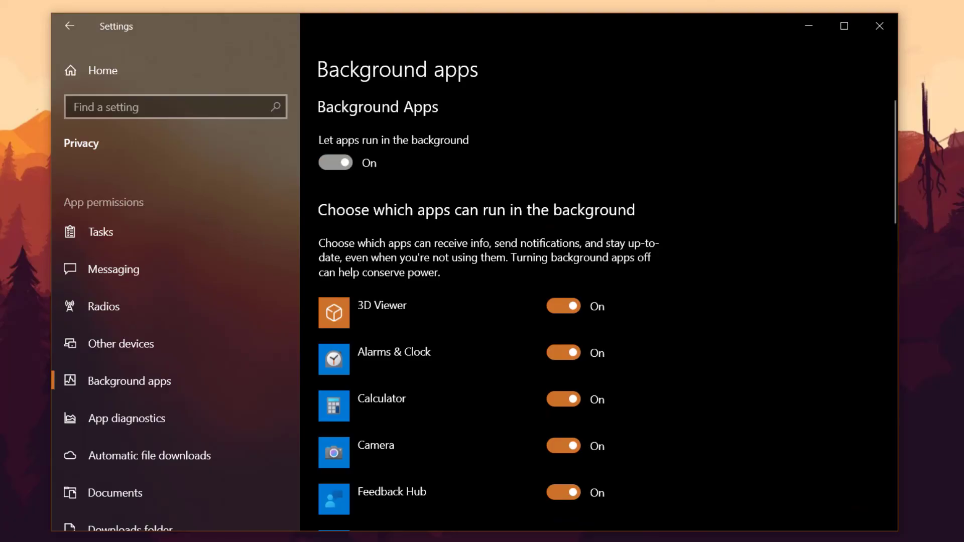
left_click(335, 162)
scroll(597, 311, "down", 12)
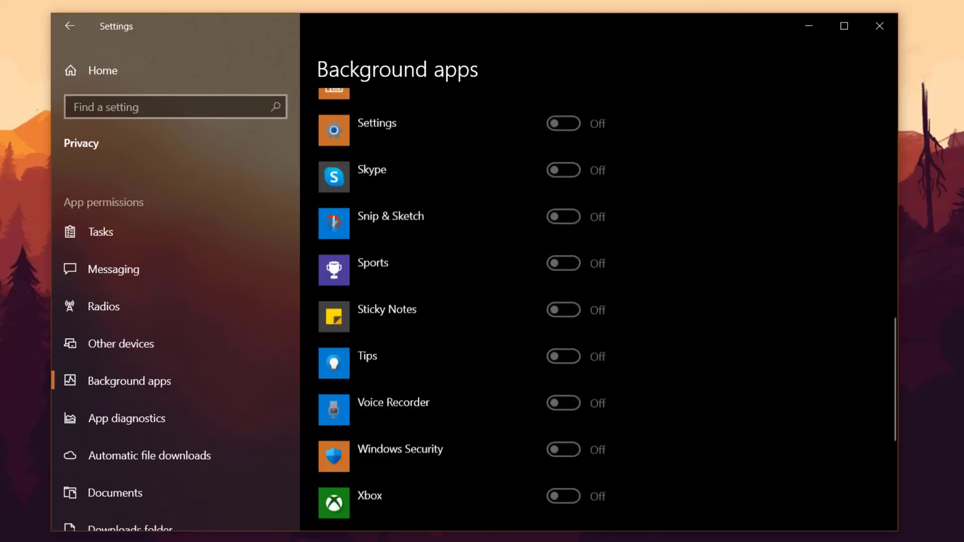
scroll(597, 311, "down", 5)
scroll(598, 311, "up", 2)
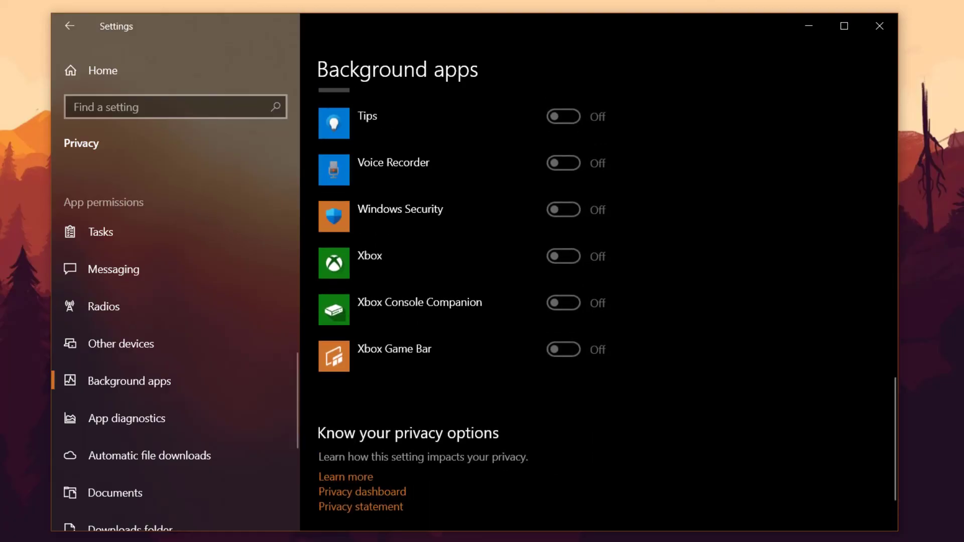
Close the Settings window and open the Services console from Task Manager, leaving only the console open.
left_click(103, 70)
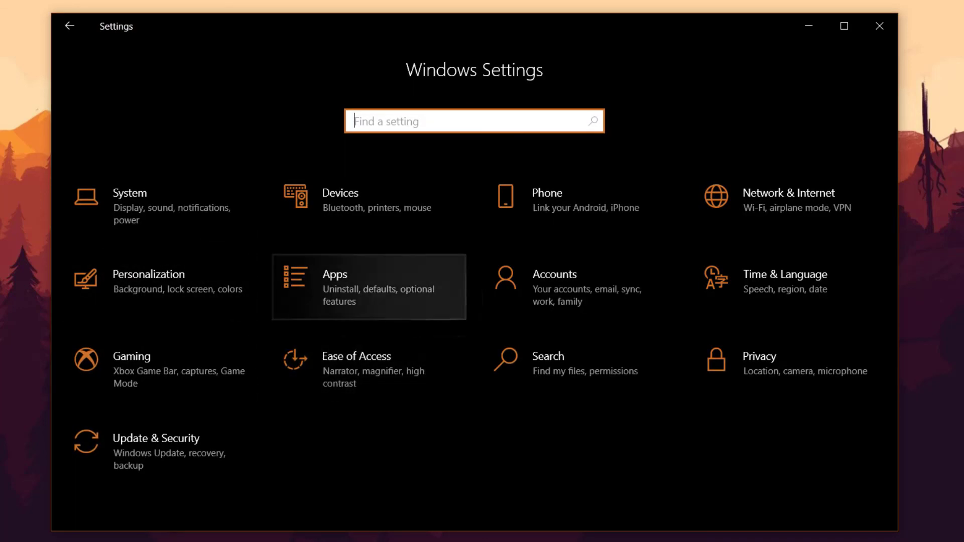
left_click(880, 26)
right_click(324, 522)
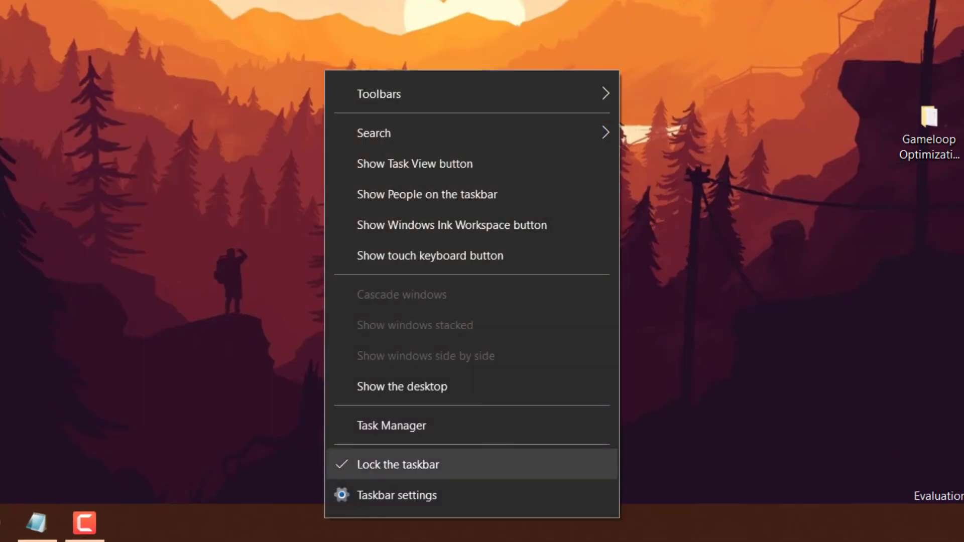
left_click(382, 424)
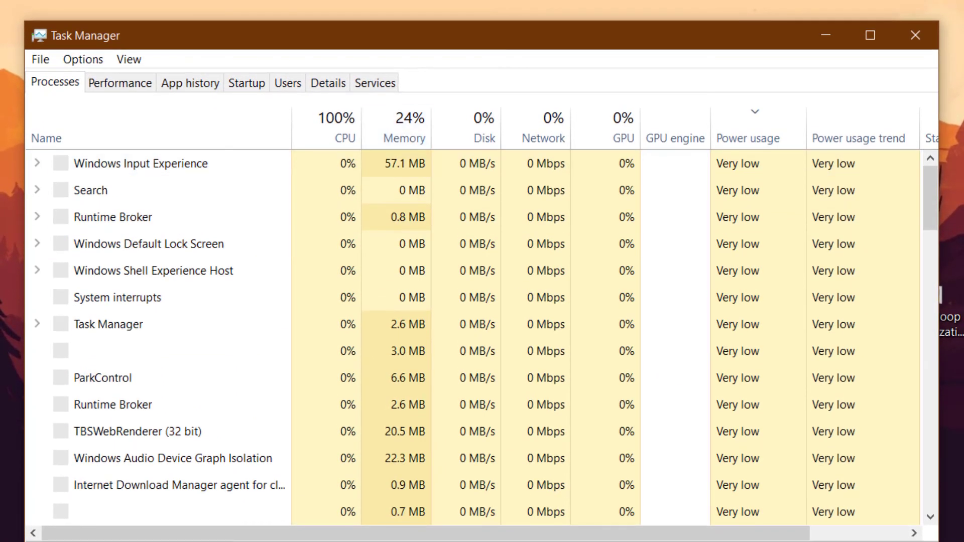
left_click(375, 83)
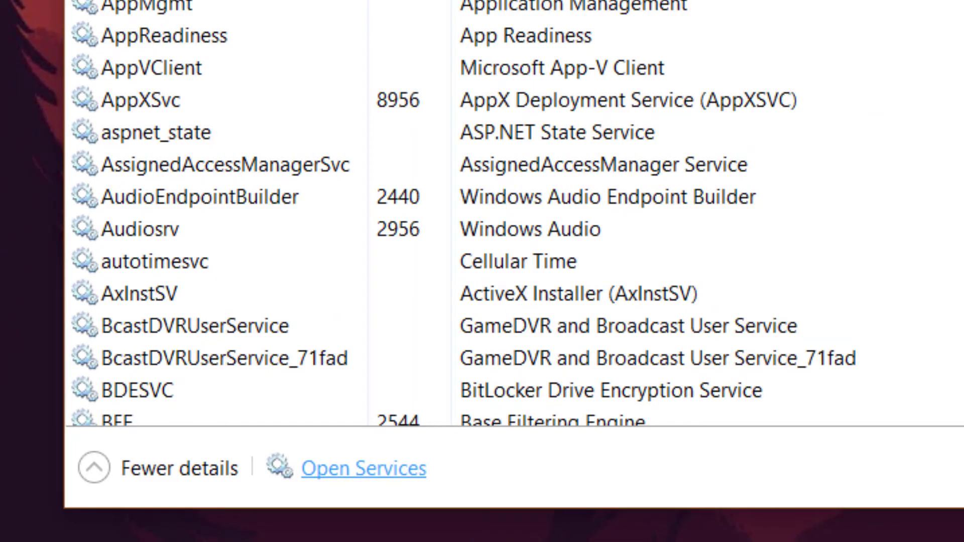
left_click(363, 469)
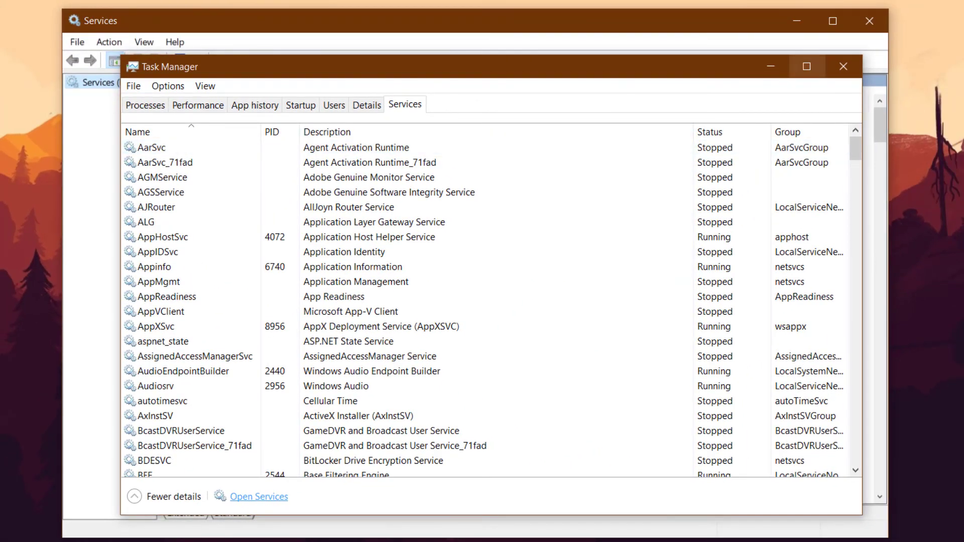
left_click(843, 66)
Set the Windows Search service's startup type to Disabled, apply it and stop the running service.
scroll(598, 301, "down", 15)
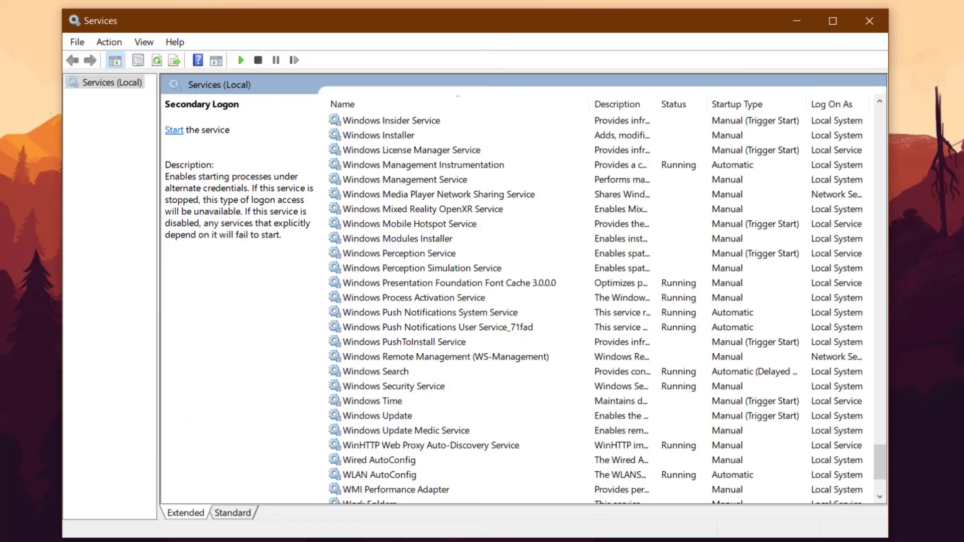
double_click(376, 372)
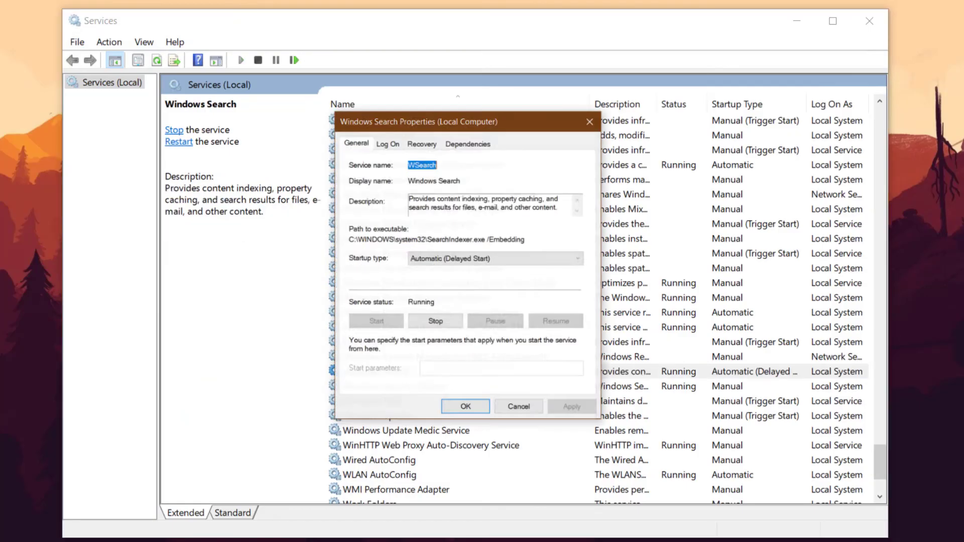
left_click(508, 265)
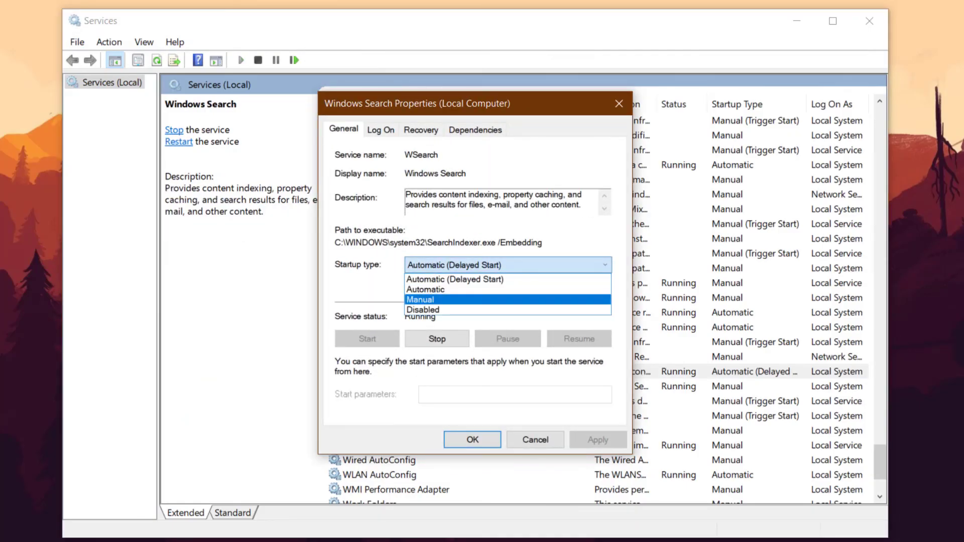
left_click(423, 310)
left_click(597, 440)
left_click(437, 339)
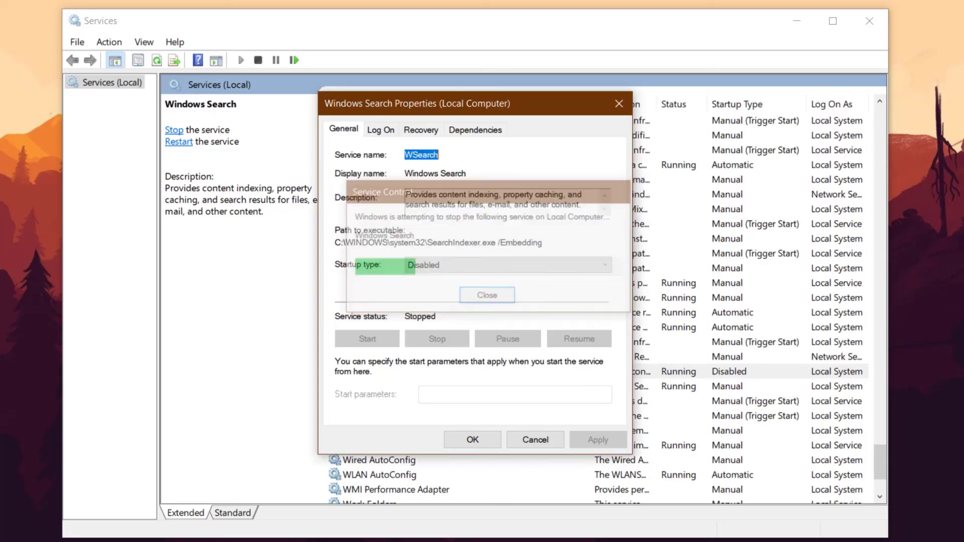
left_click(473, 440)
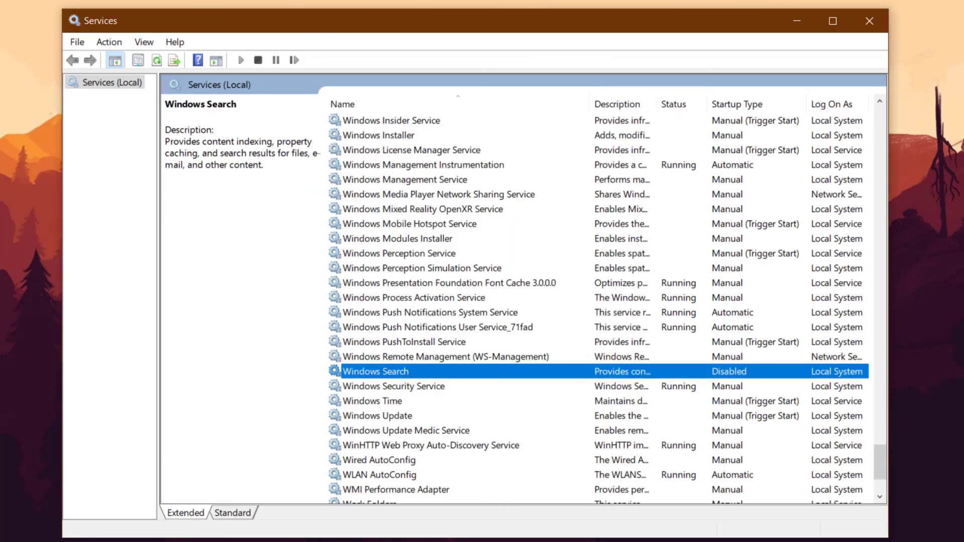
Set the Windows Update service's startup type to Manual, apply it and close its properties.
left_click(378, 416)
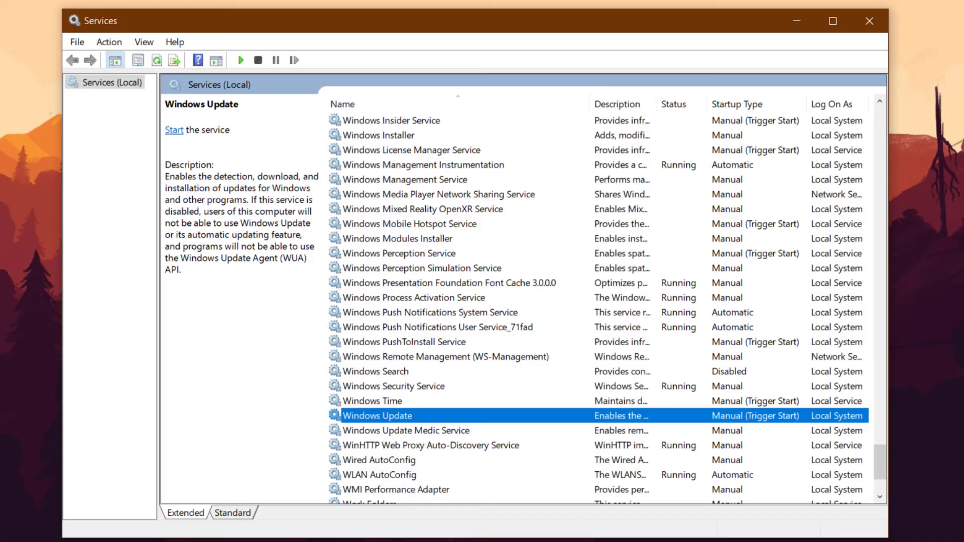
double_click(377, 416)
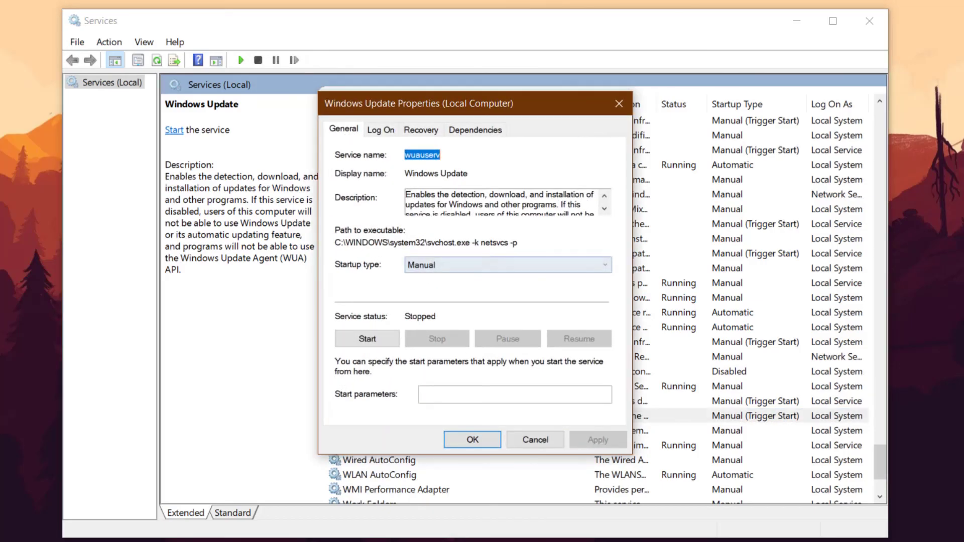
left_click(507, 266)
left_click(507, 300)
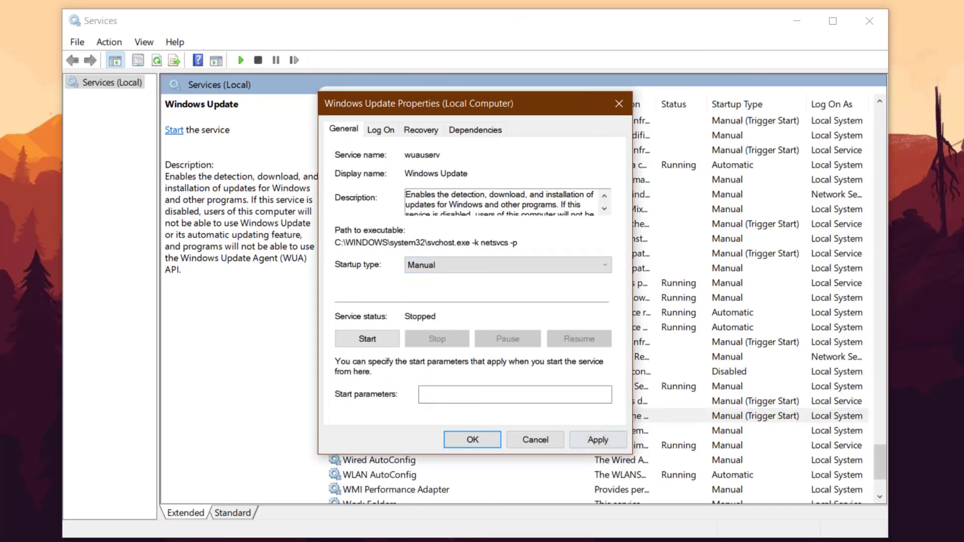
left_click(598, 440)
left_click(536, 440)
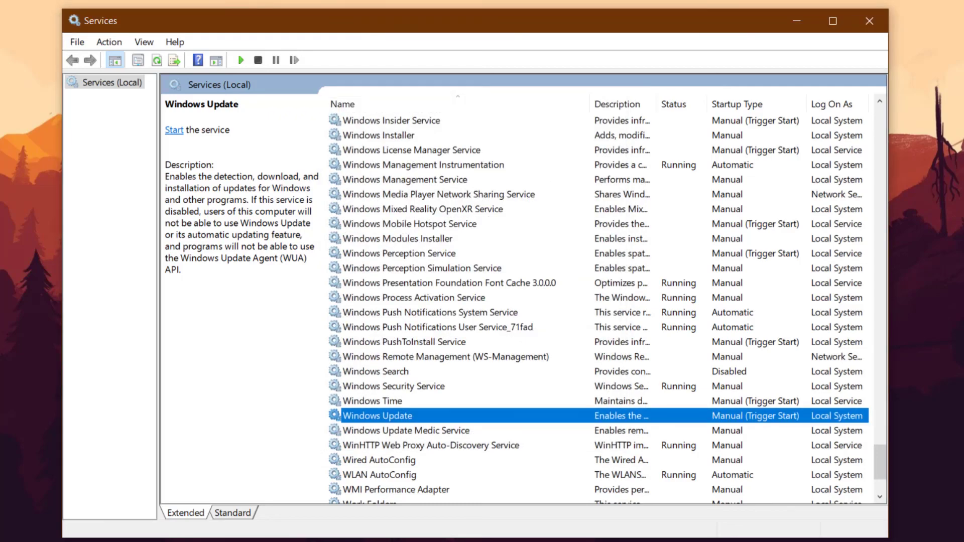
Look through the services list for further services to adjust.
scroll(598, 302, "down", 3)
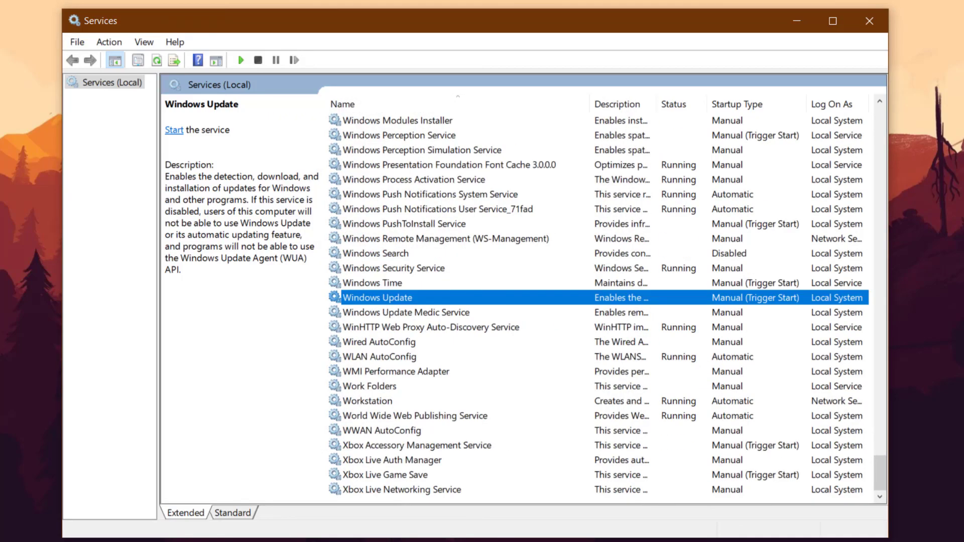
scroll(598, 302, "up", 13)
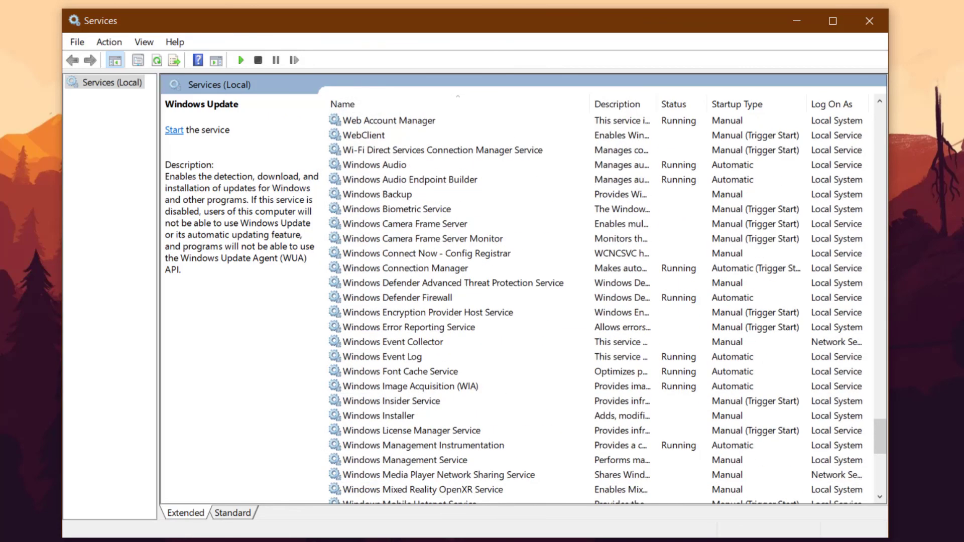